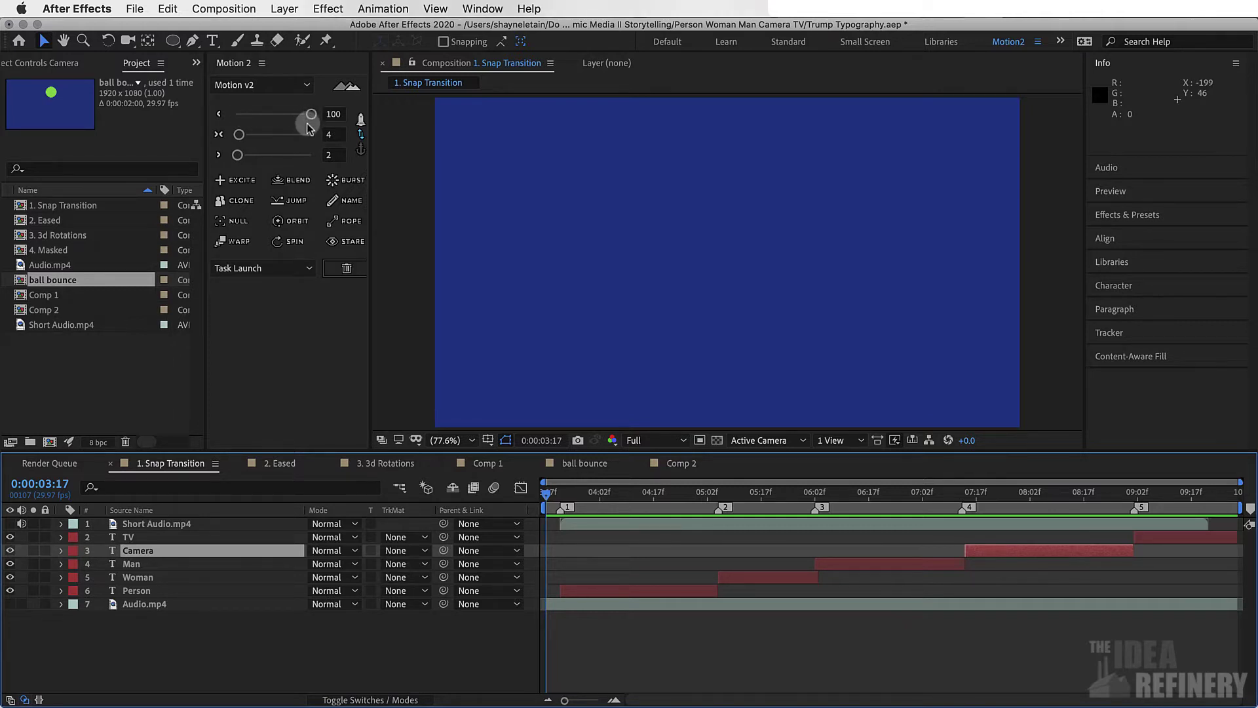
- Preview the Snap Transition comp, then play the Eased comp's word animation and stop at Man
left_click_drag(371, 131, 387, 131)
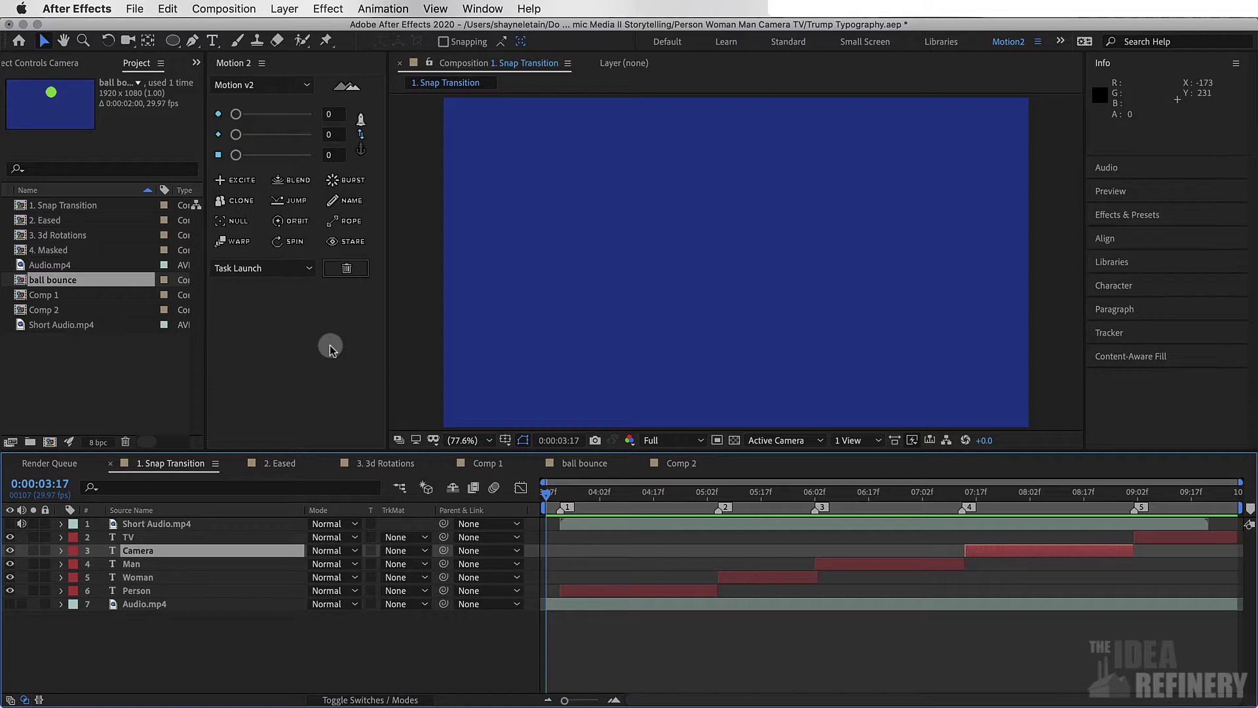
key("space")
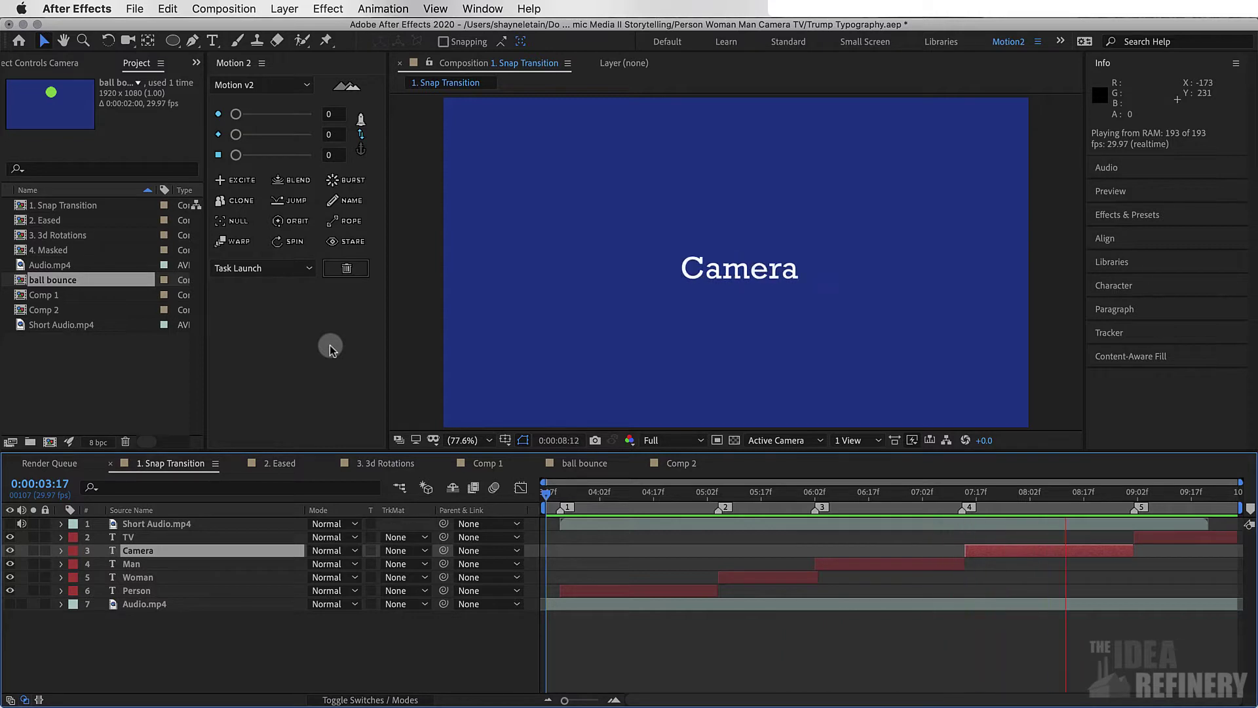
key("space")
key("space")
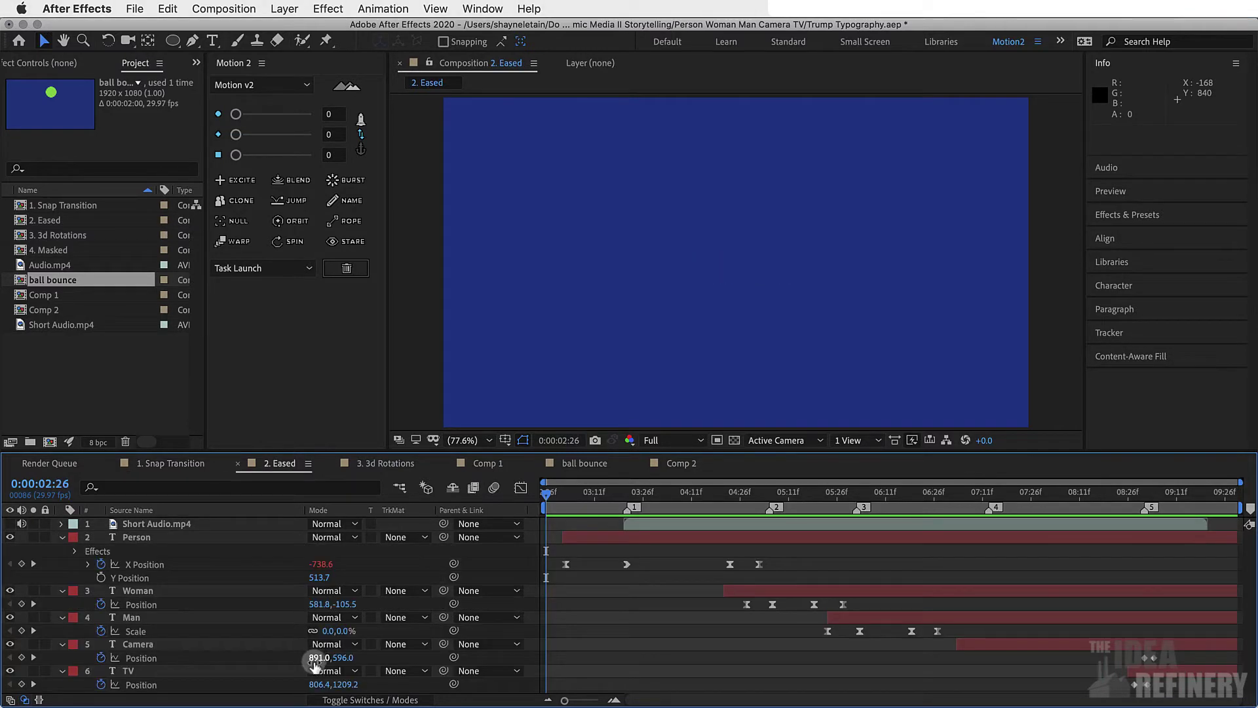
key("space")
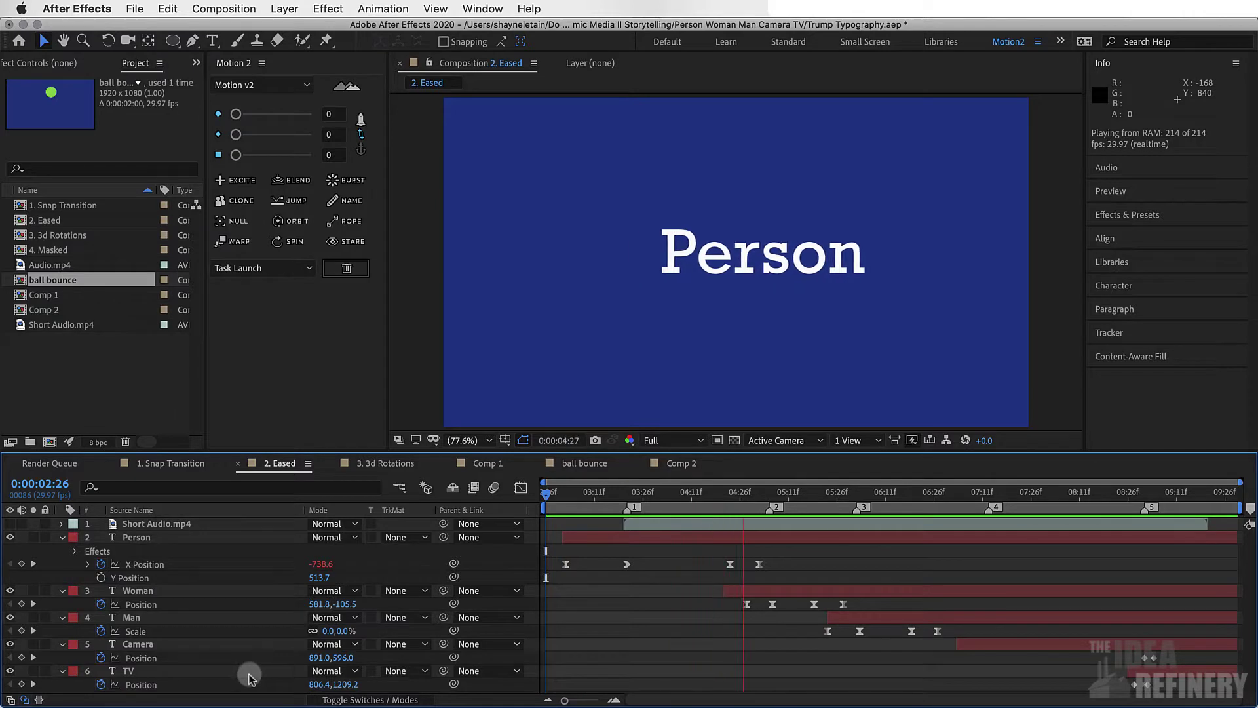
key("space")
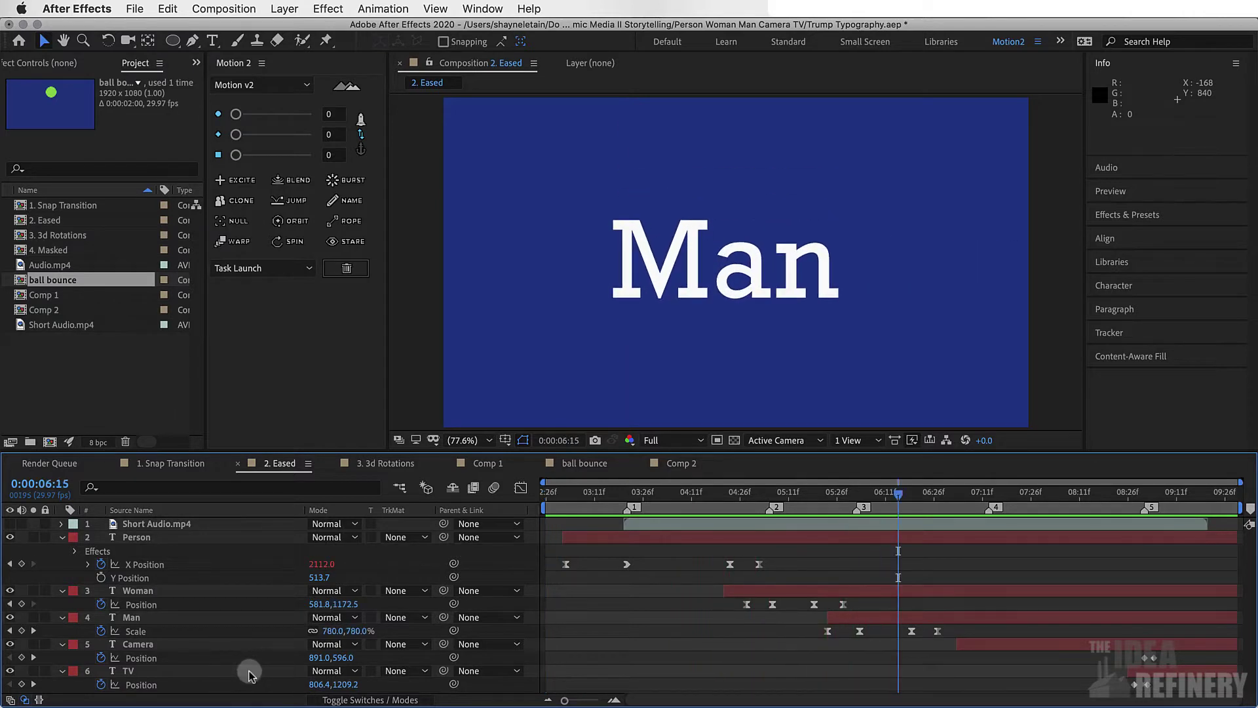
- Switch to the 3d Rotations comp and preview its flipping words, stopping on Camera
left_click(387, 464)
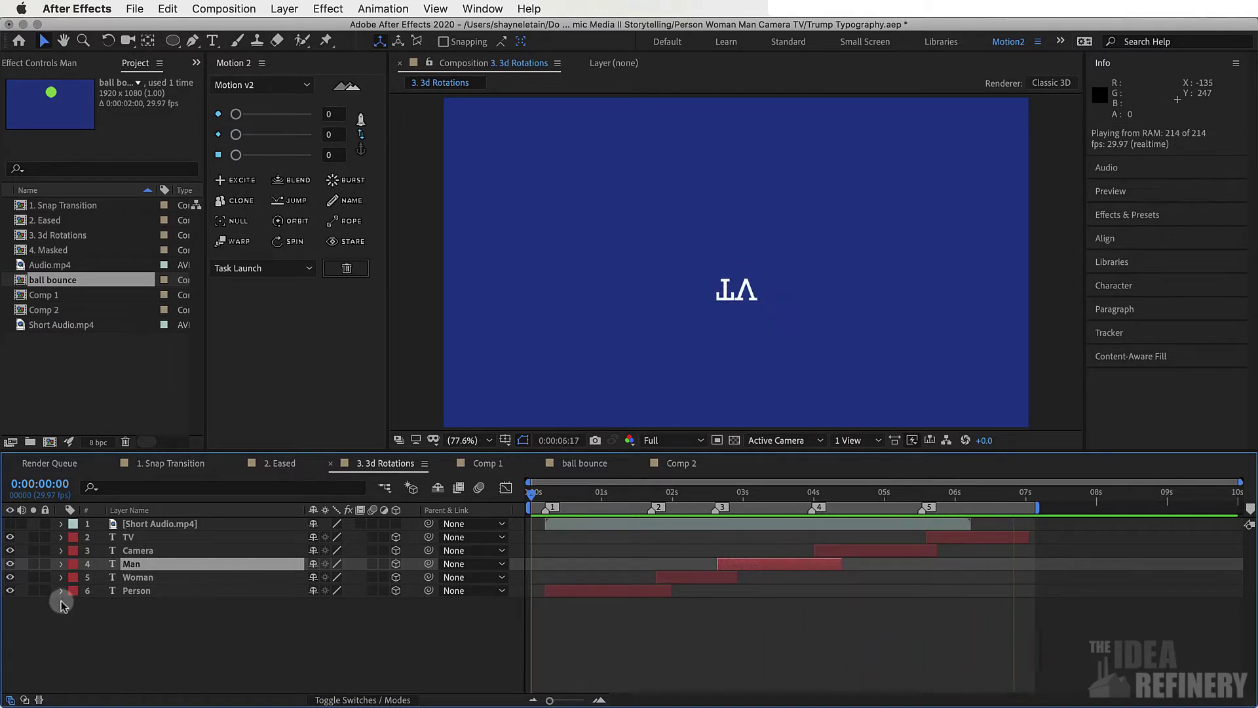
left_click(911, 564)
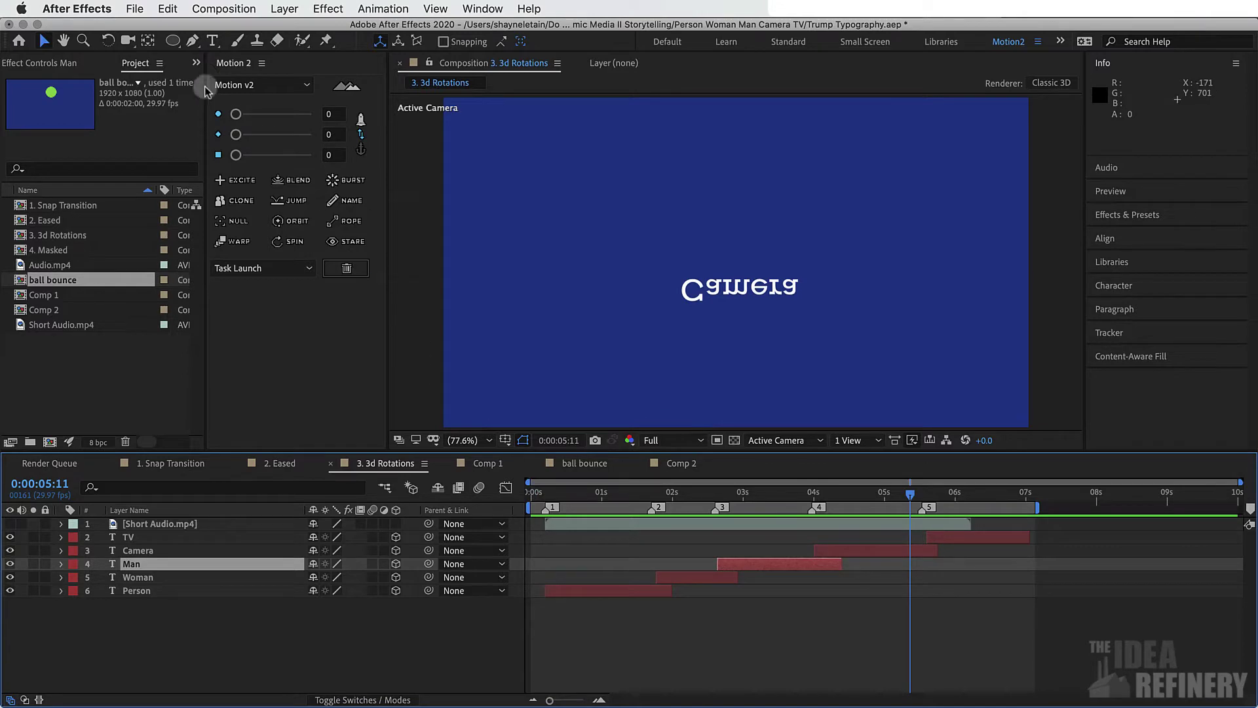
- Create a New Project from the File menu, choosing Save for the Trump Typography project
left_click(143, 11)
mouse_move(148, 28)
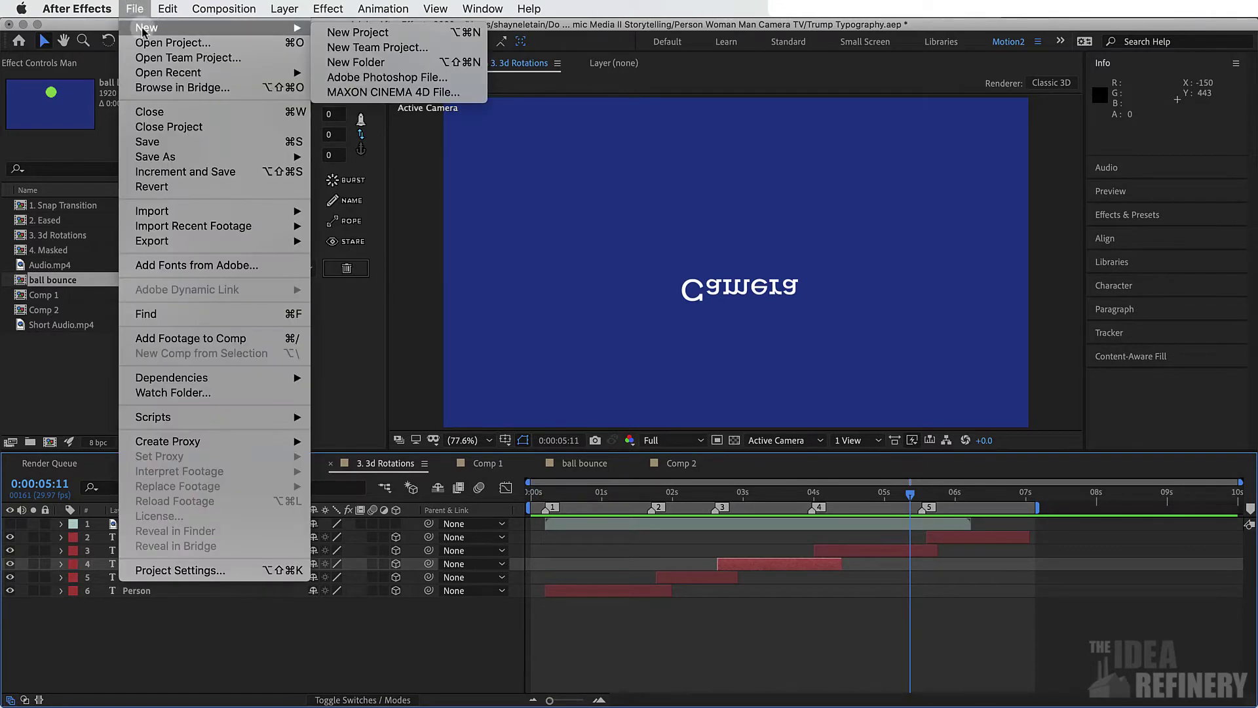
left_click(380, 38)
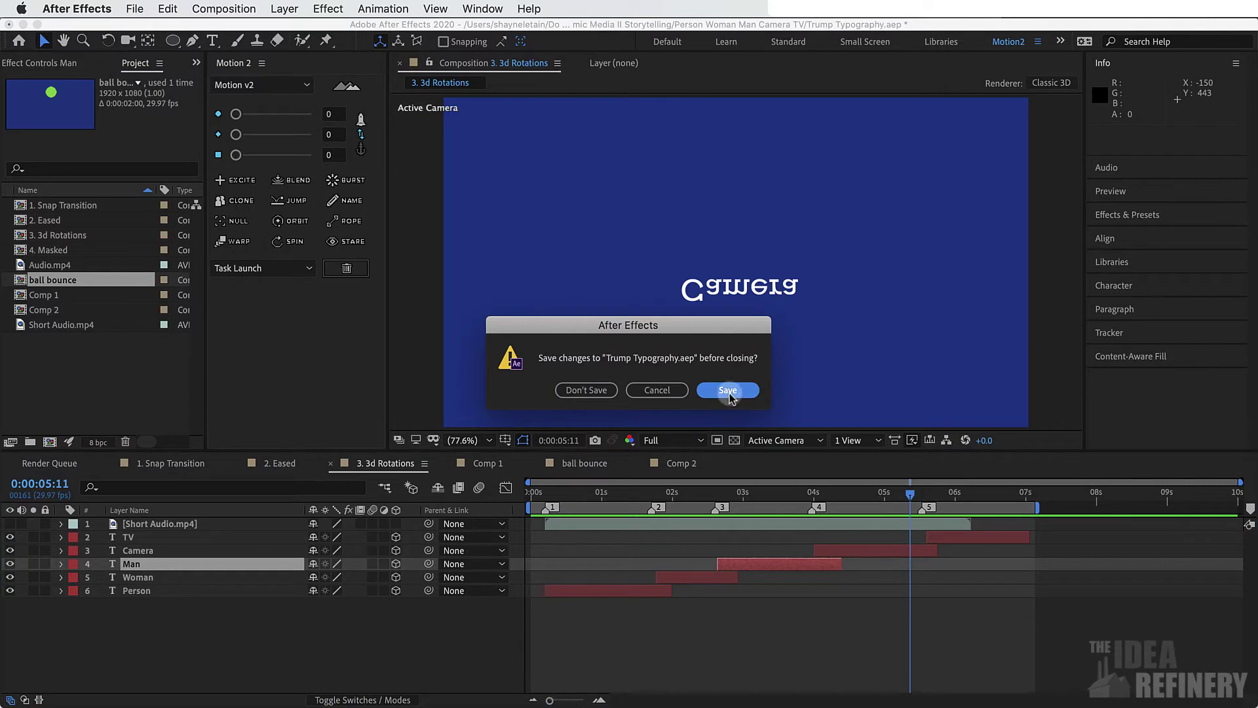
left_click(733, 391)
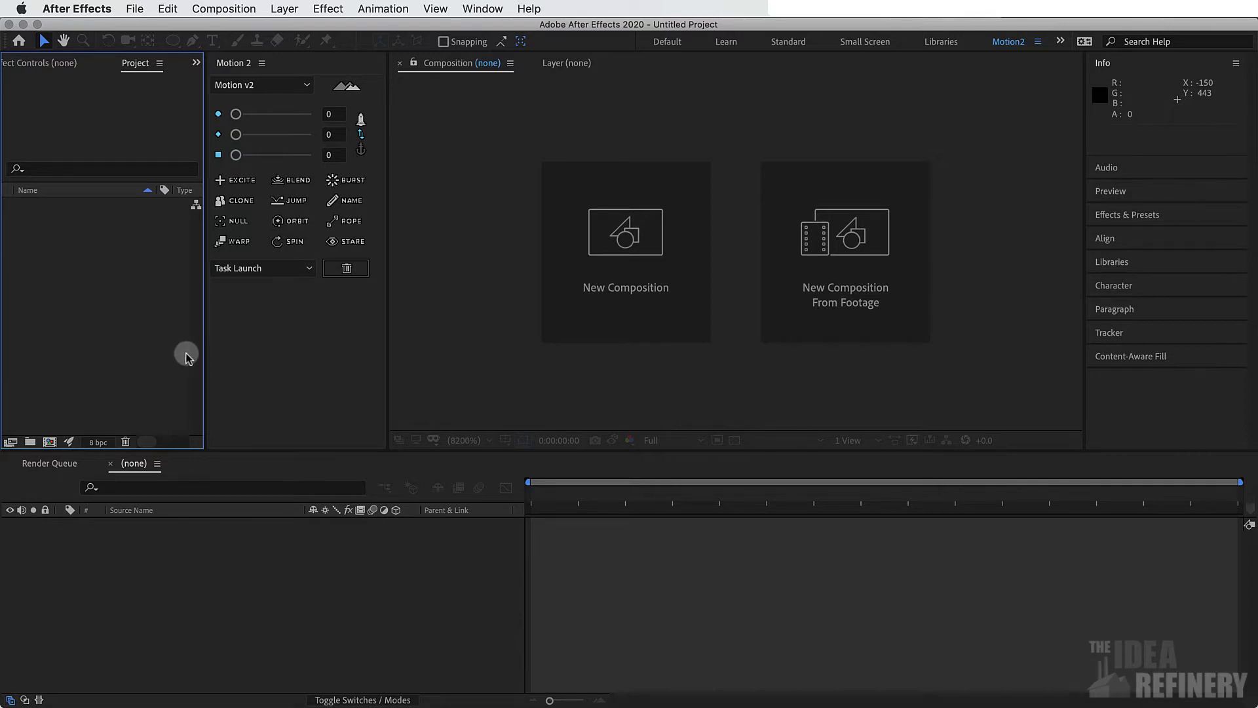
- Create Comp 1 as HDTV 1080 29.97, 10 seconds long, with a Deep Blue background
left_click(228, 9)
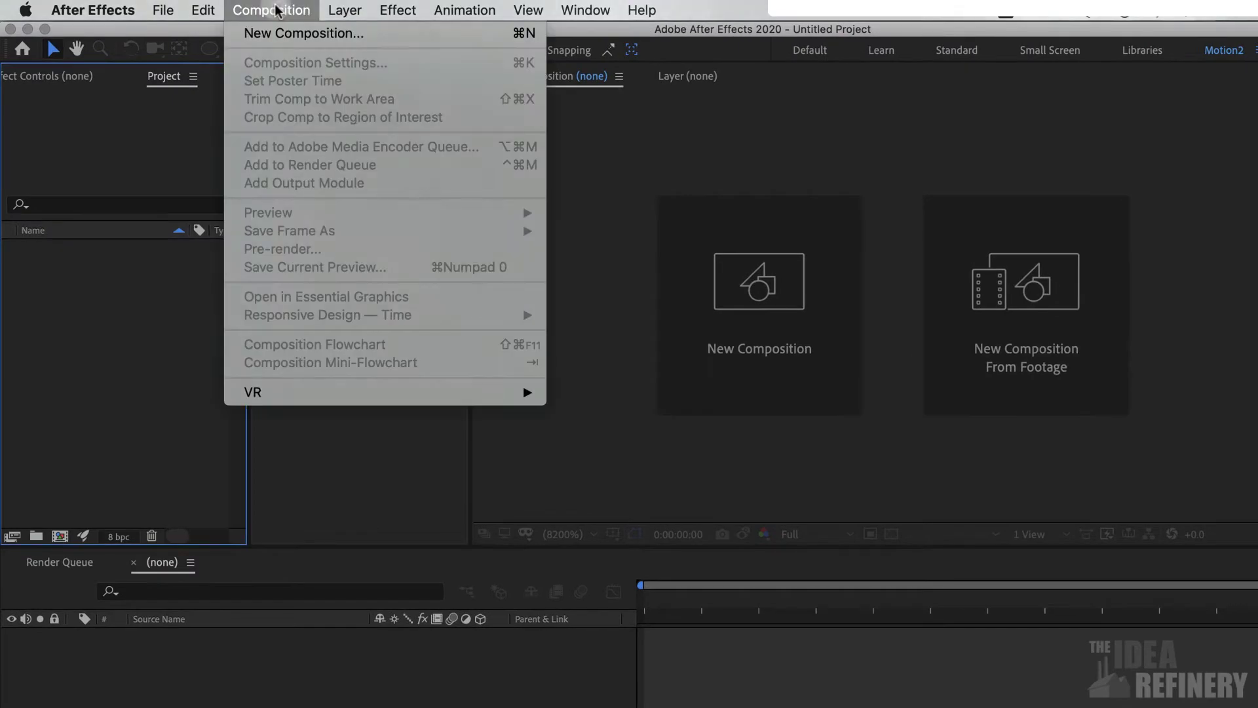
left_click(296, 35)
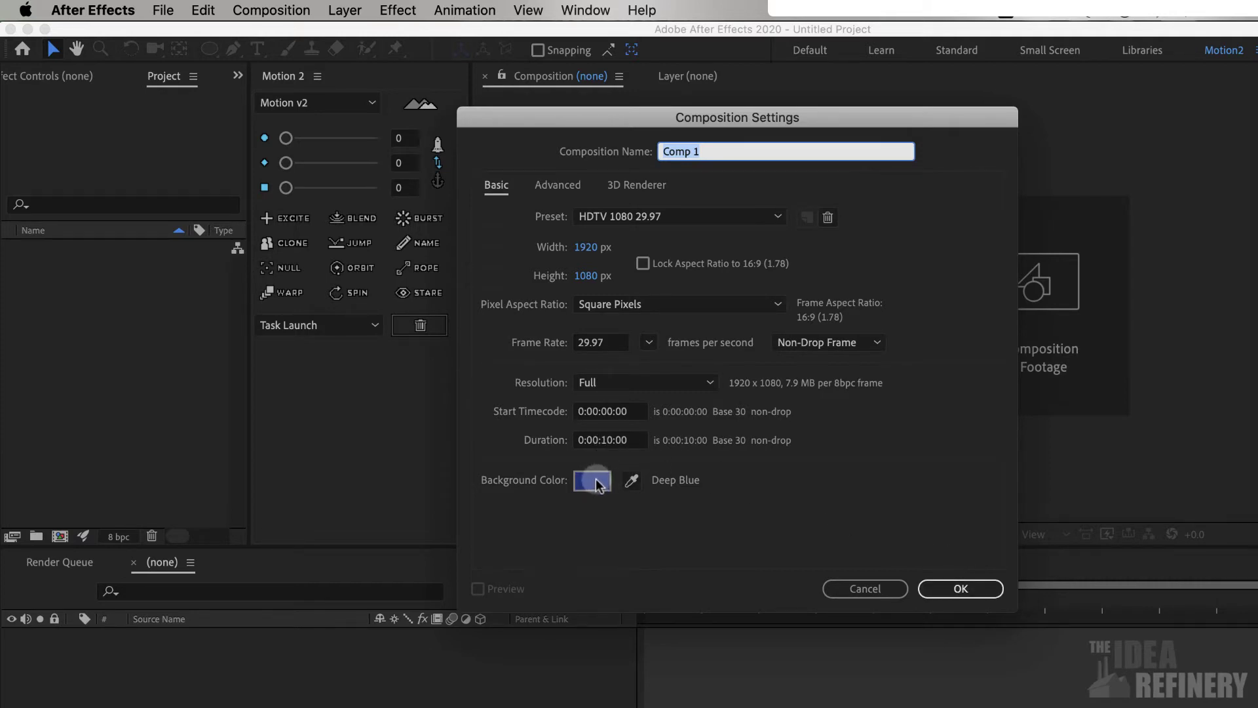
left_click(964, 589)
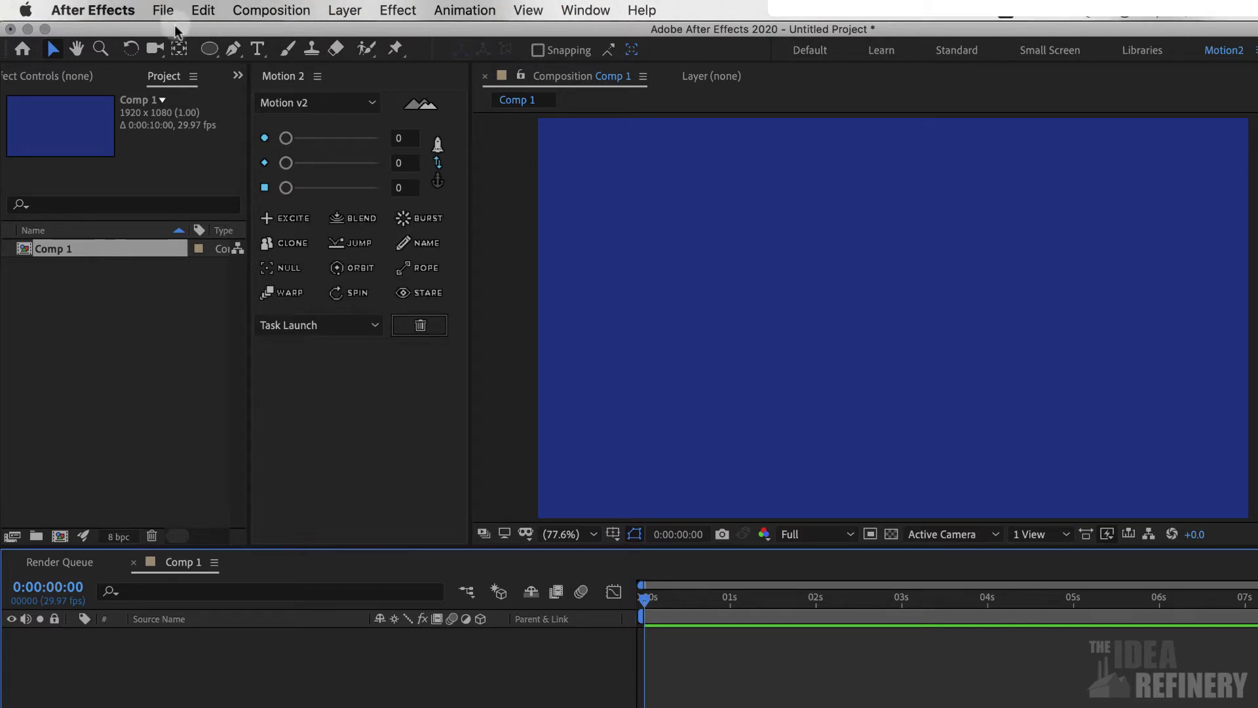
- Import Short Audio.mp4 through File > Import > File, previewing the clip before confirming
left_click(162, 10)
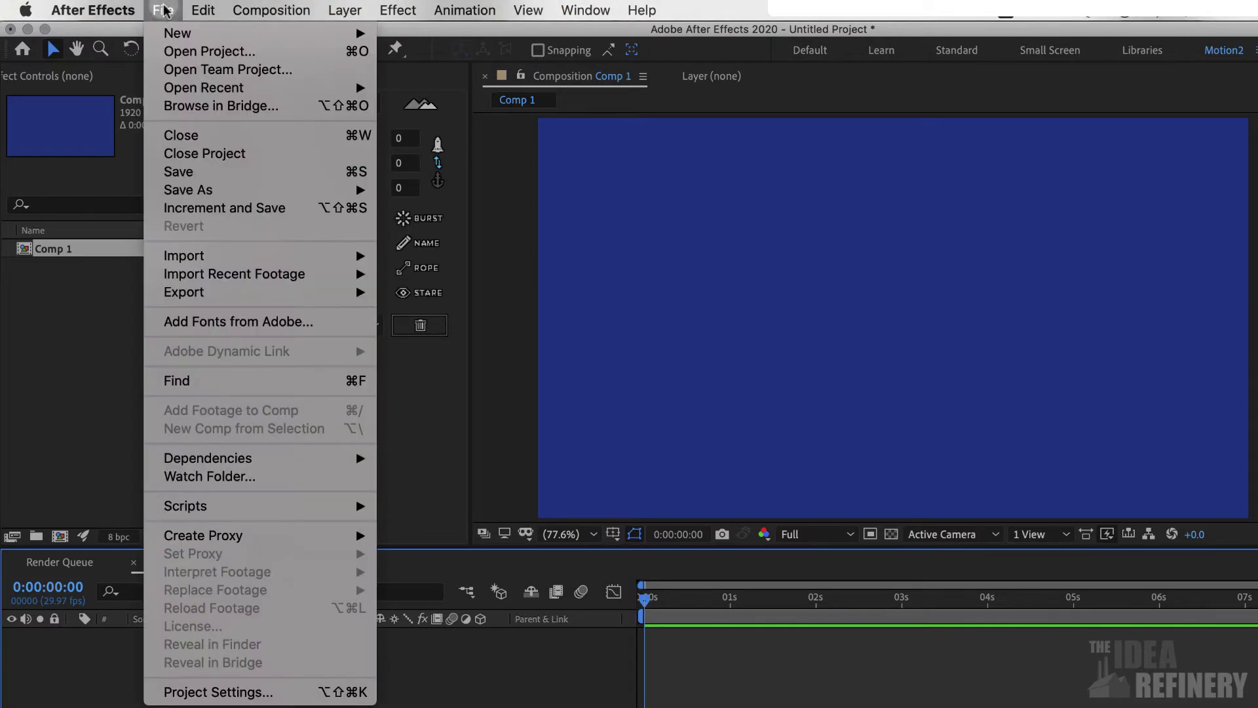
mouse_move(184, 259)
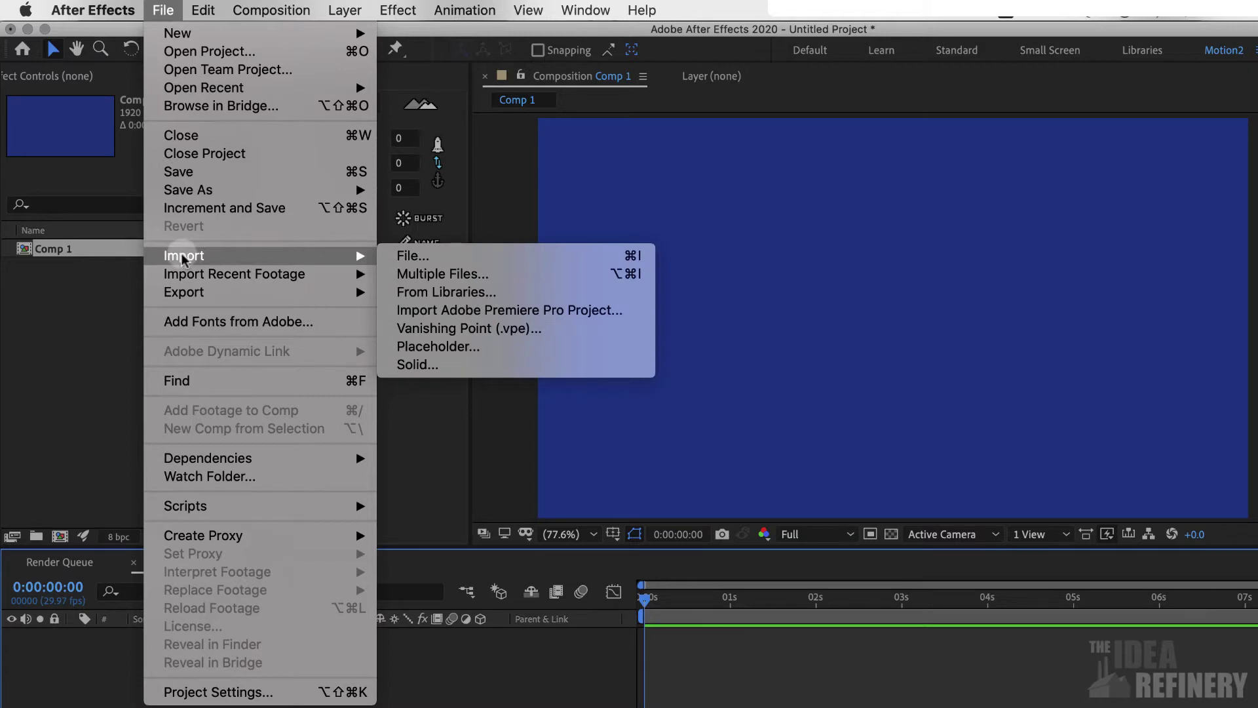
left_click(413, 257)
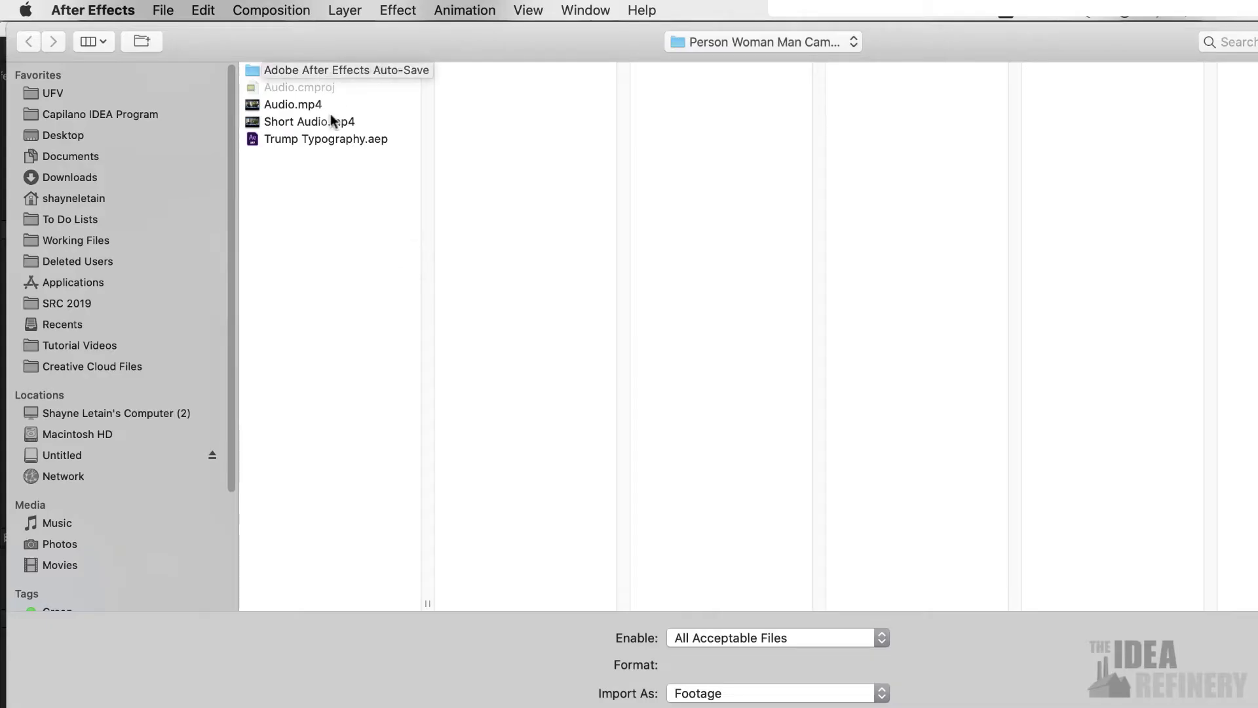
left_click(292, 121)
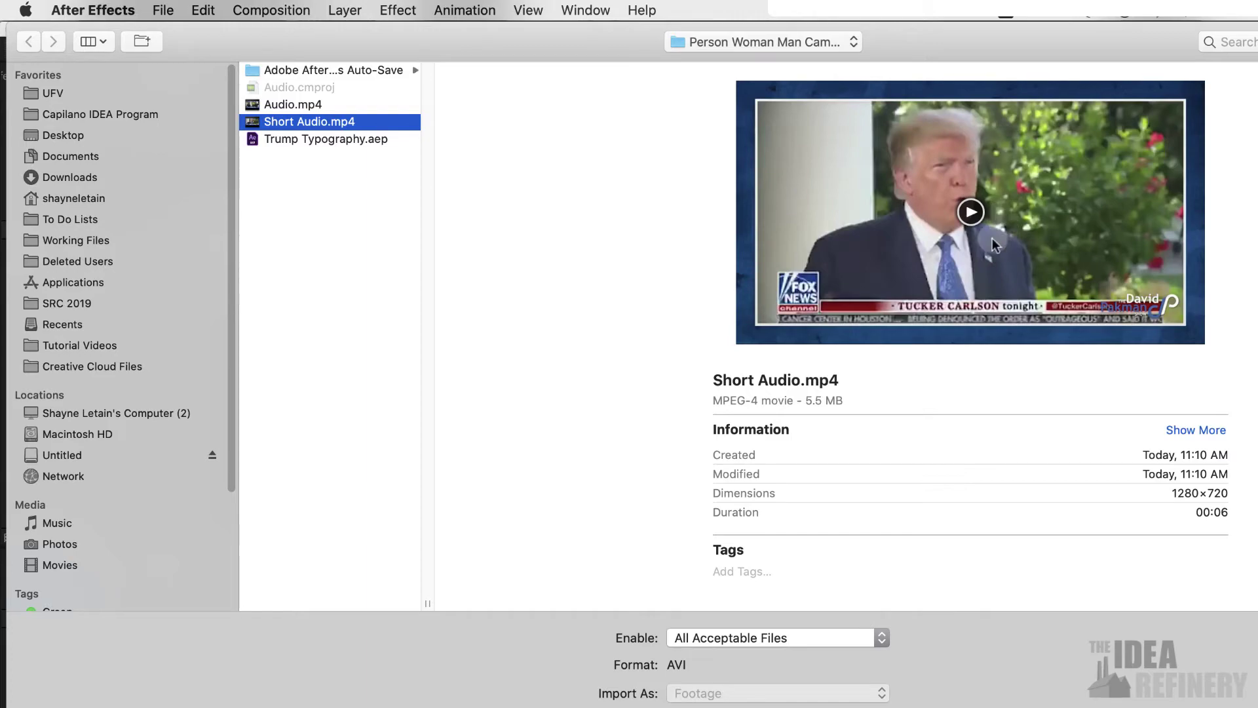
left_click(970, 212)
key("Return")
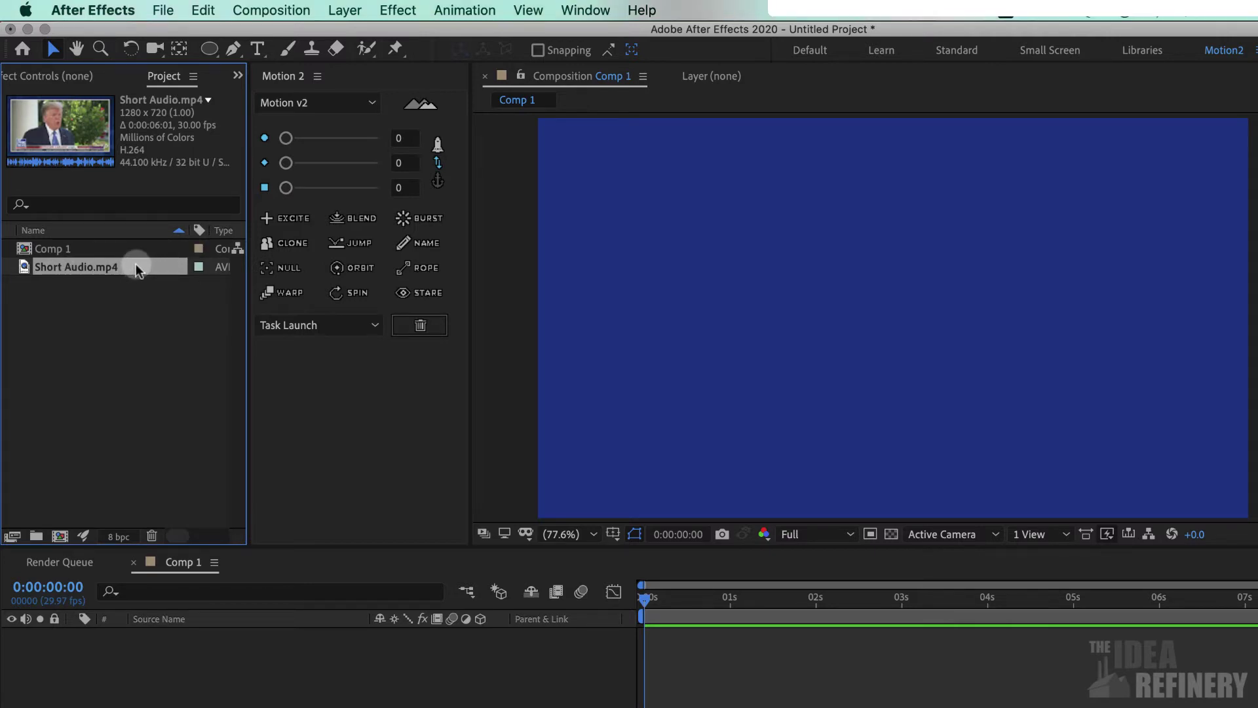
- Add Short Audio.mp4 to Comp 1 with its video switched off, and play the comp to hear it
left_click_drag(136, 263, 157, 405)
left_click_drag(196, 554, 187, 655)
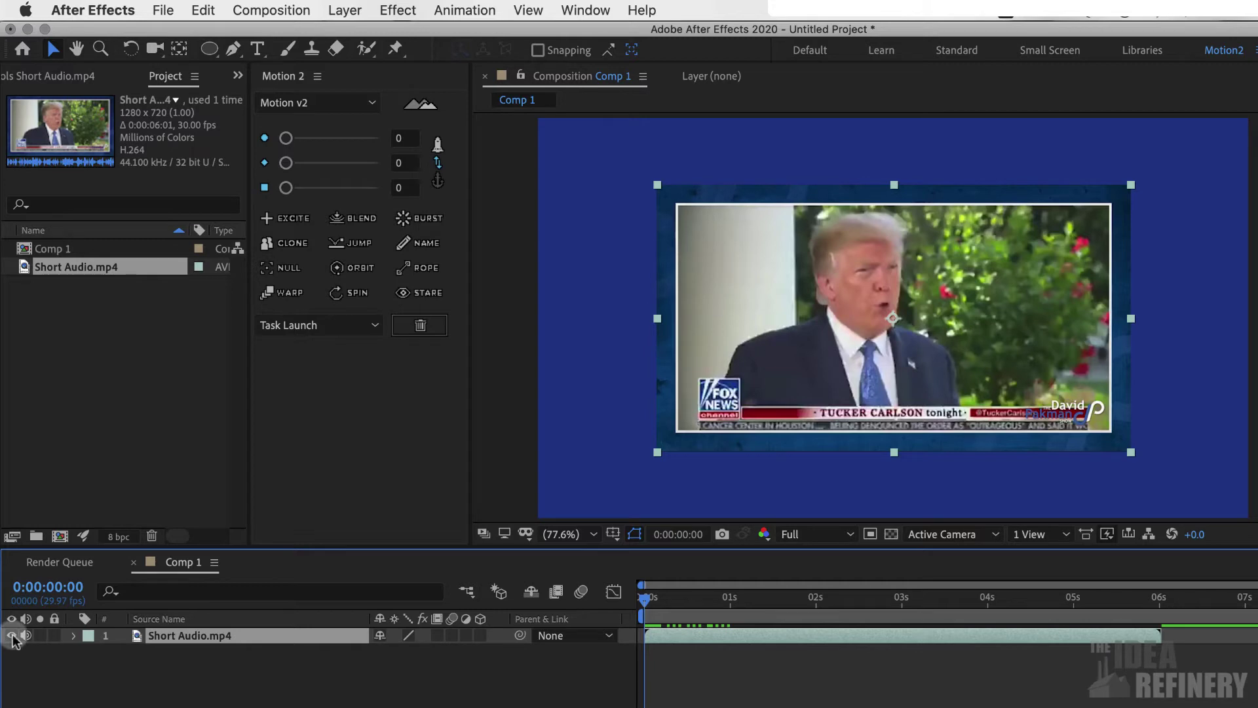
left_click(11, 636)
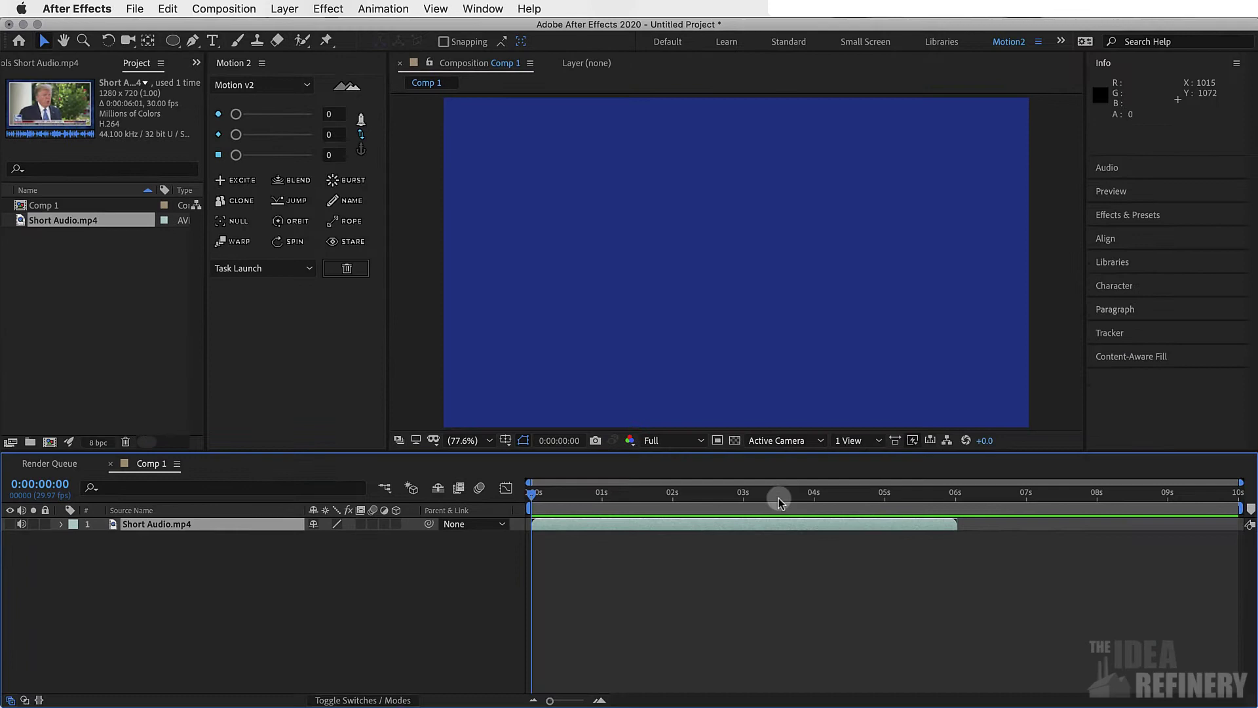
left_click(1110, 191)
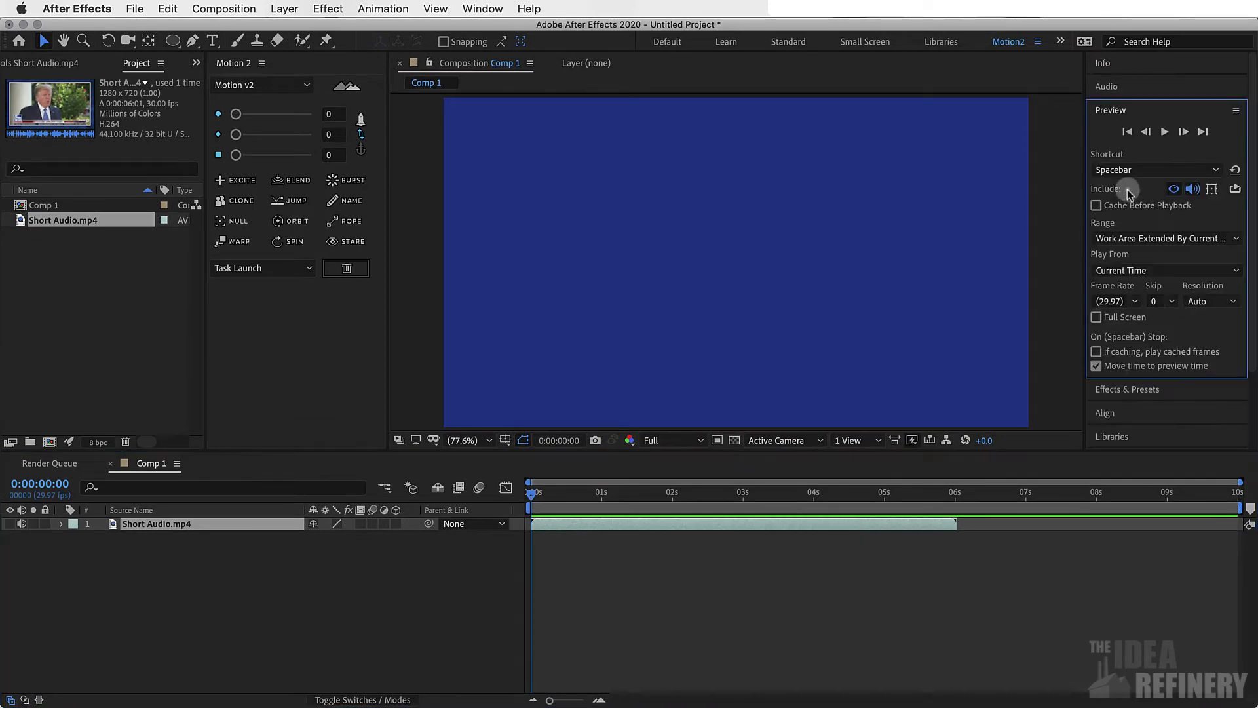
left_click(1165, 131)
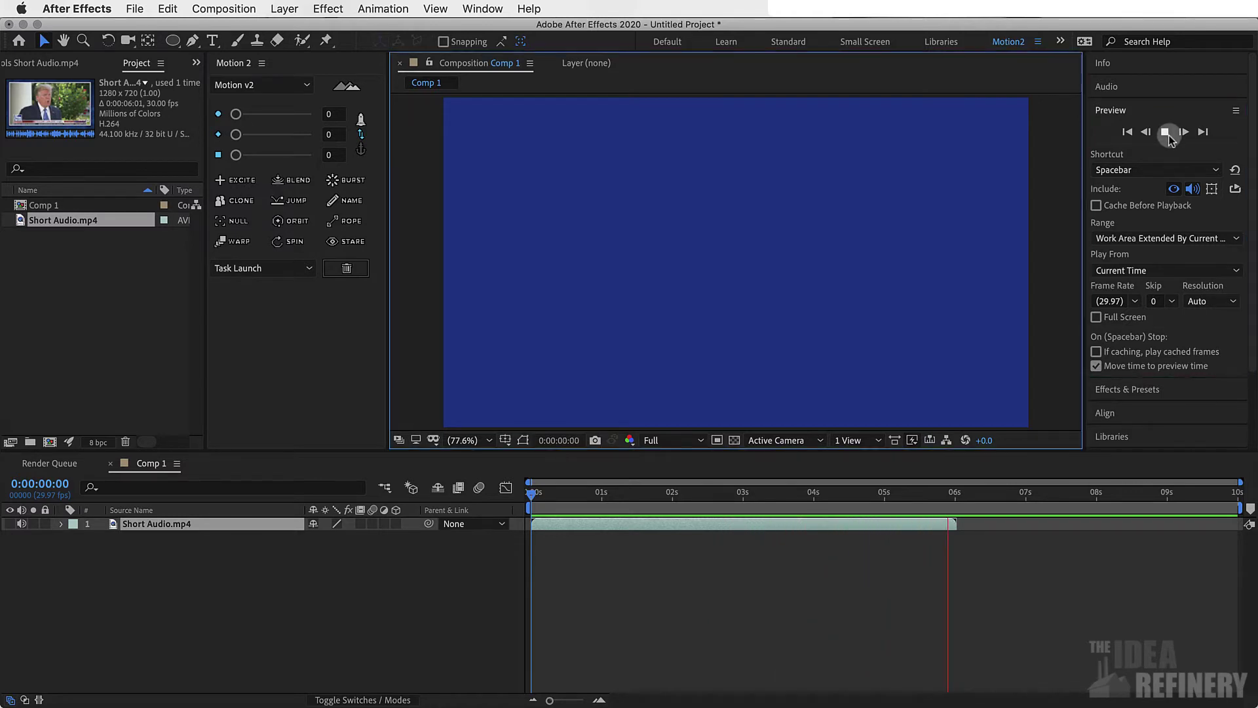
- Shift the Short Audio.mp4 layer to start about 0.5 s in, then replay and scrub to check timing
left_click(1168, 136)
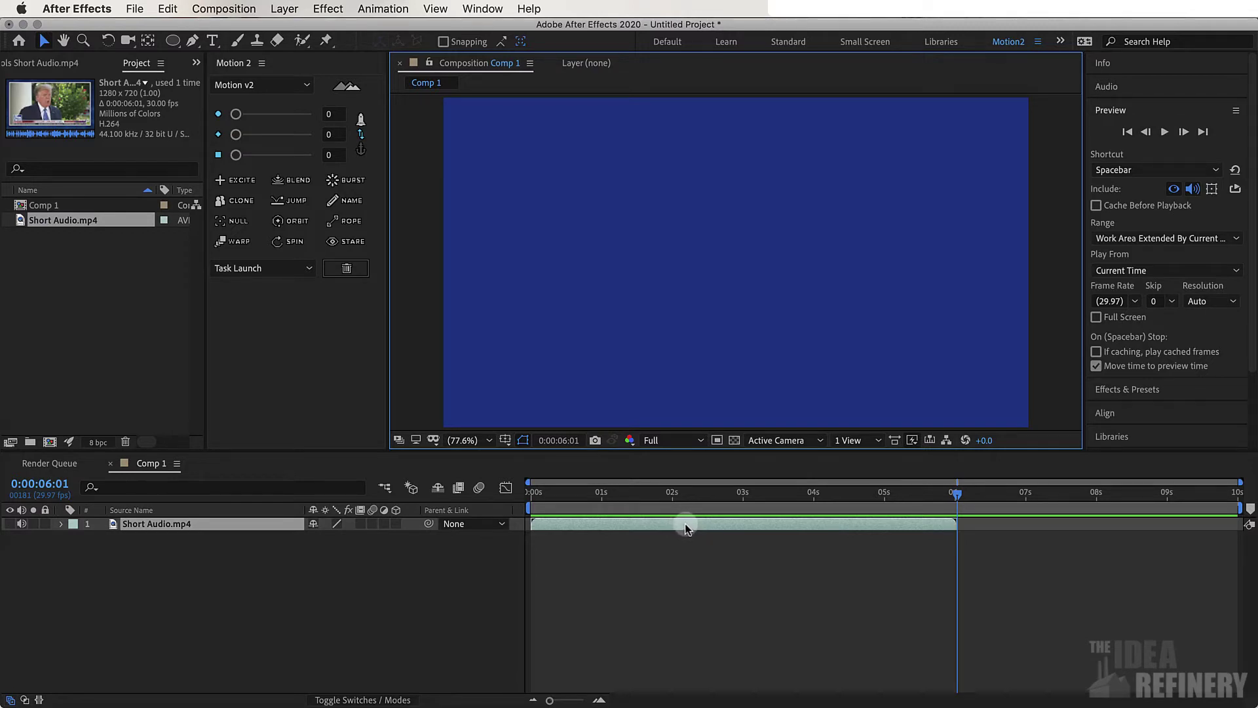
left_click(601, 524)
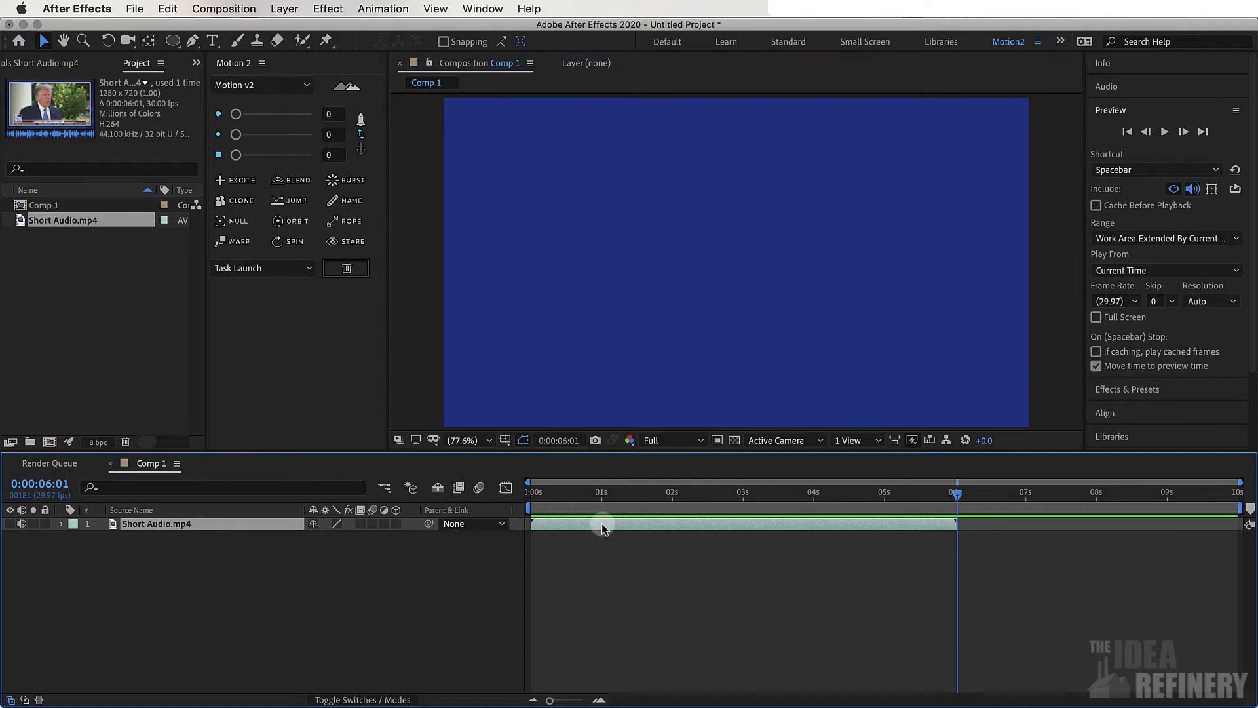
left_click_drag(601, 523, 651, 525)
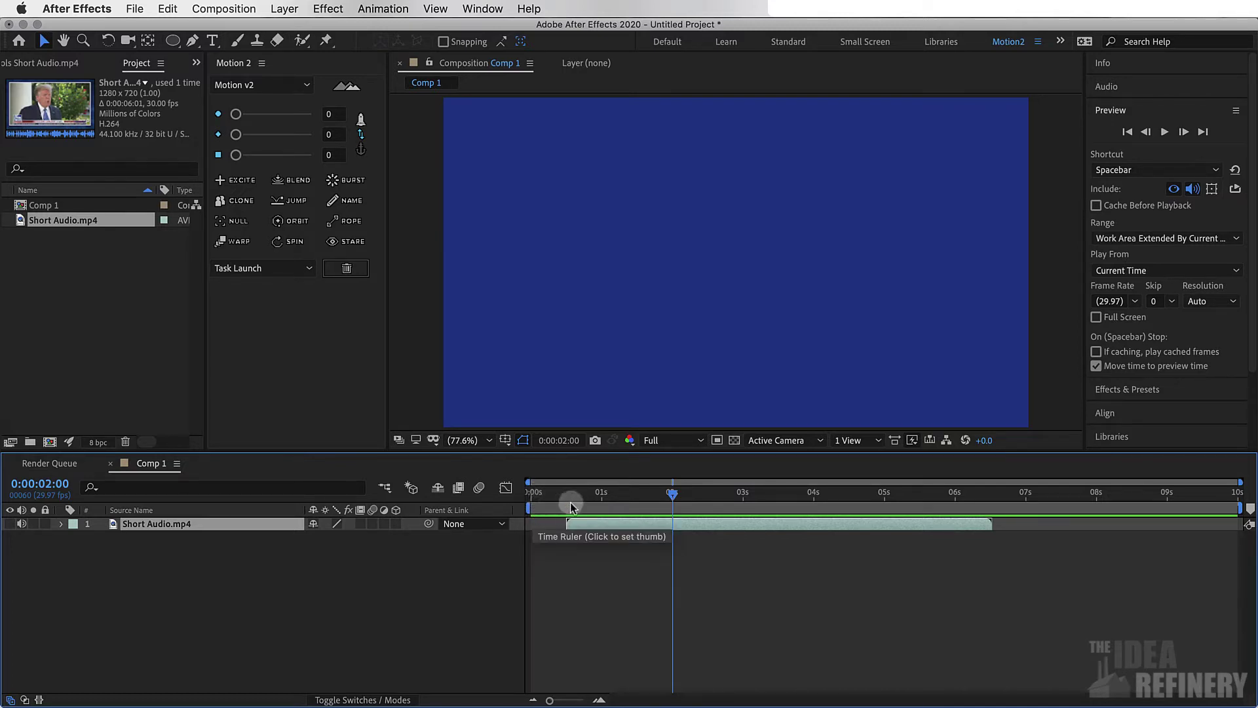
left_click_drag(675, 498, 531, 496)
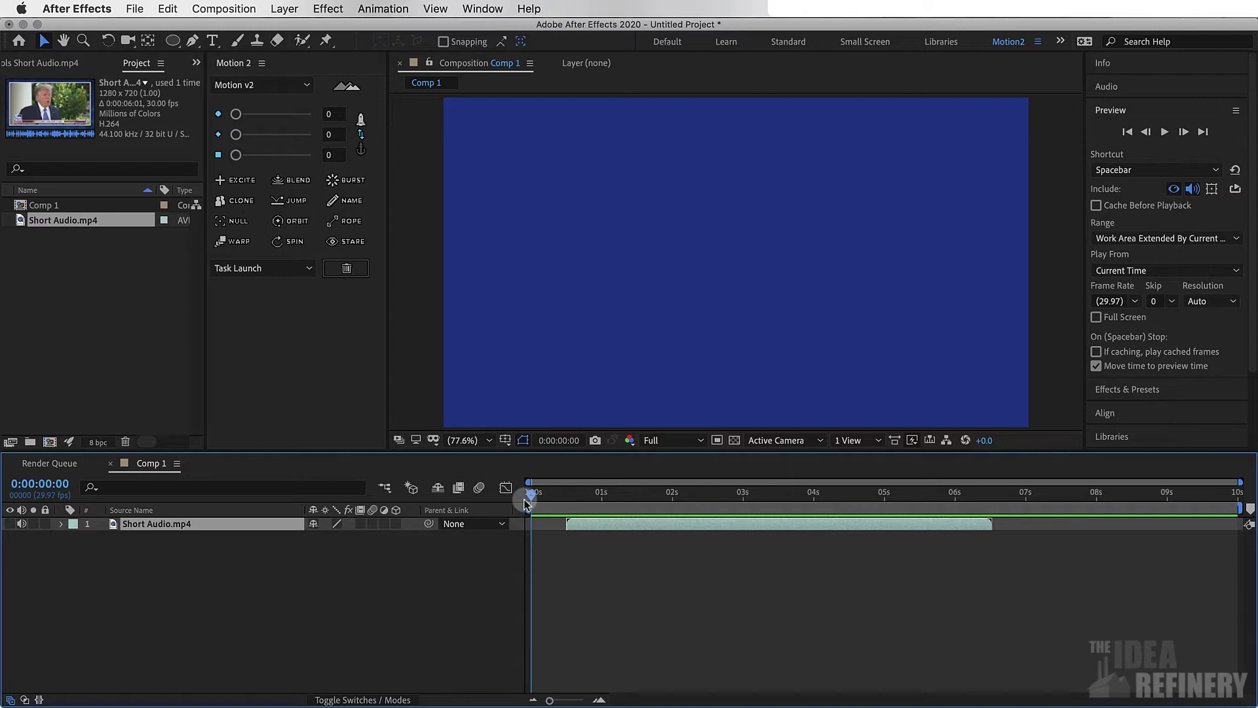
key("space")
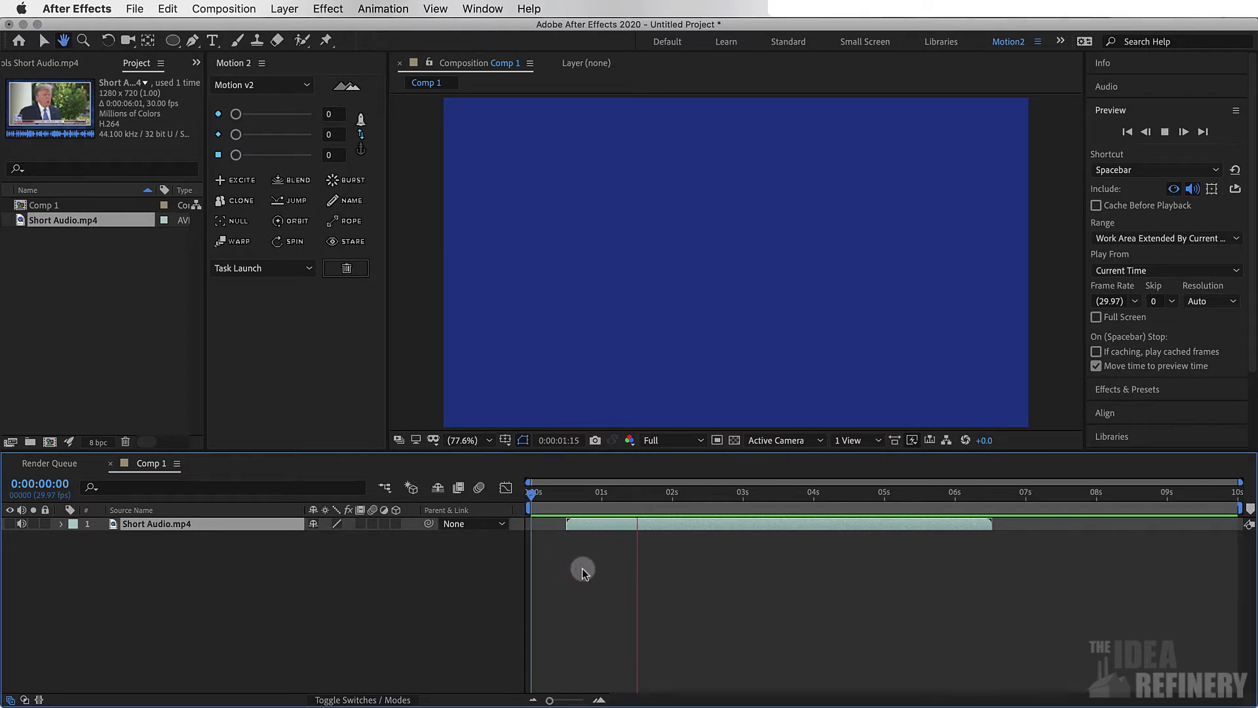
key("space")
left_click_drag(639, 498, 986, 557)
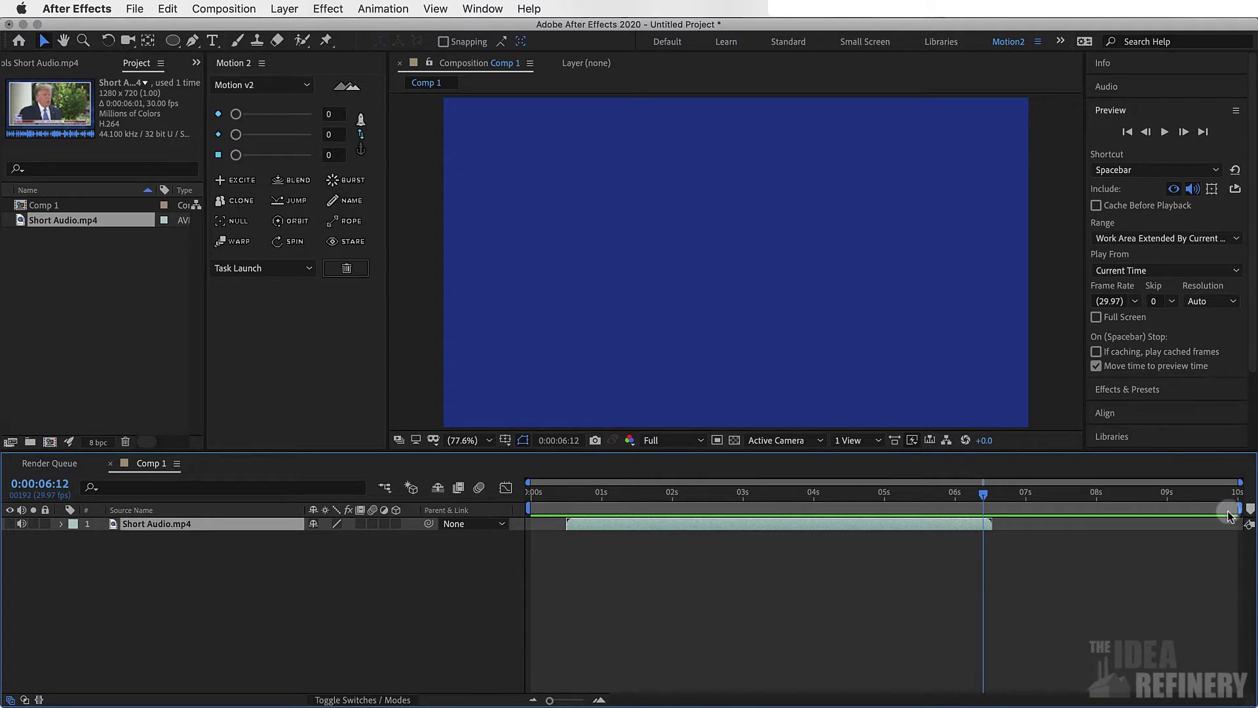
- End Comp 1's work area at about 6.7 s where the audio stops, then return the playhead to 0
left_click(996, 509)
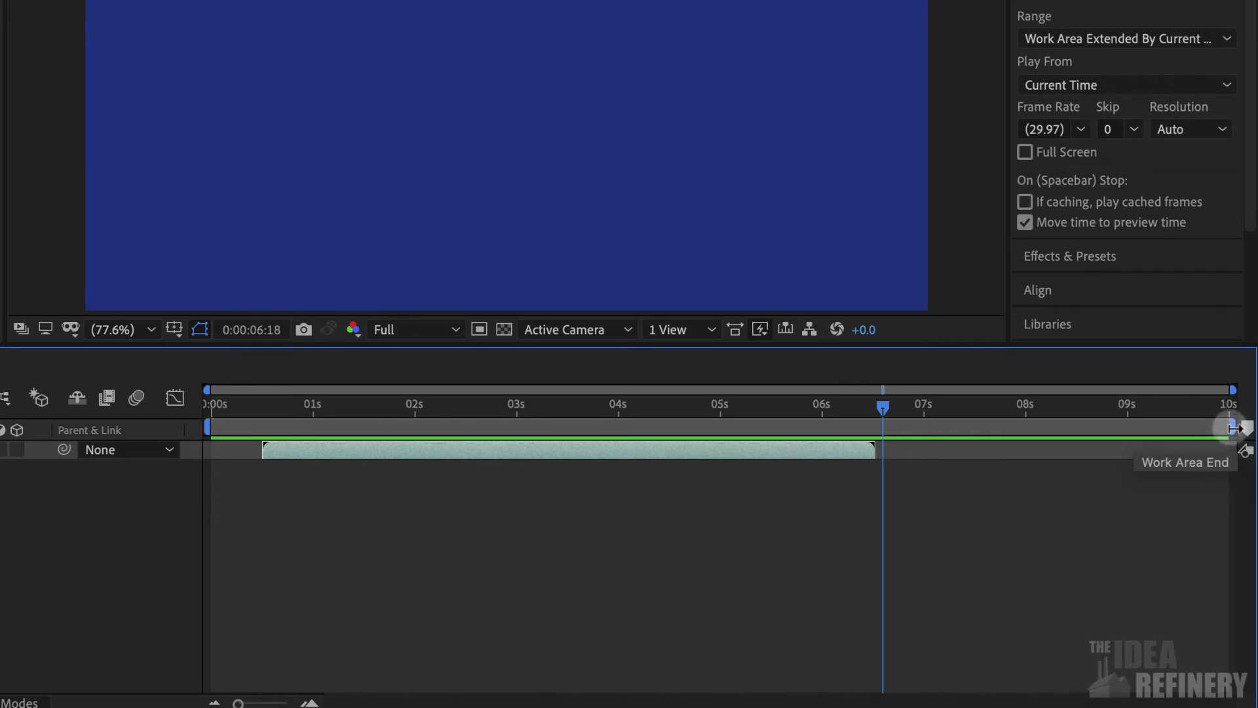
left_click_drag(1233, 428, 899, 439)
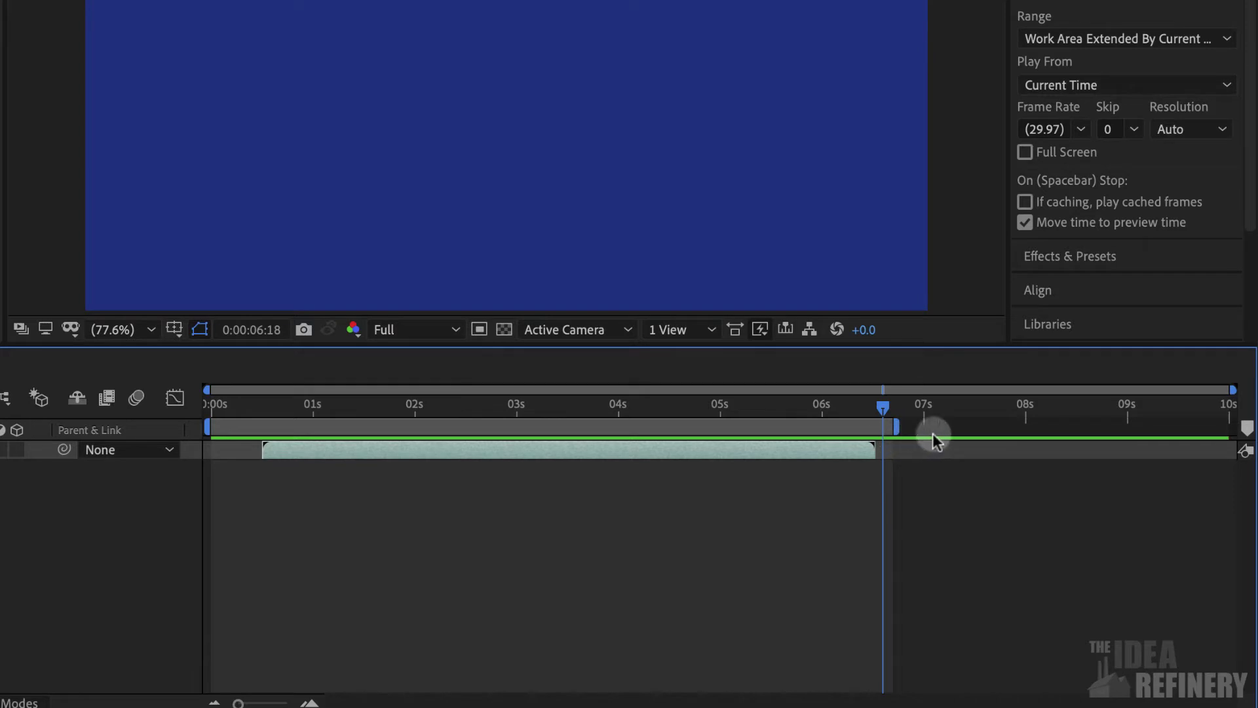
left_click_drag(881, 452, 208, 487)
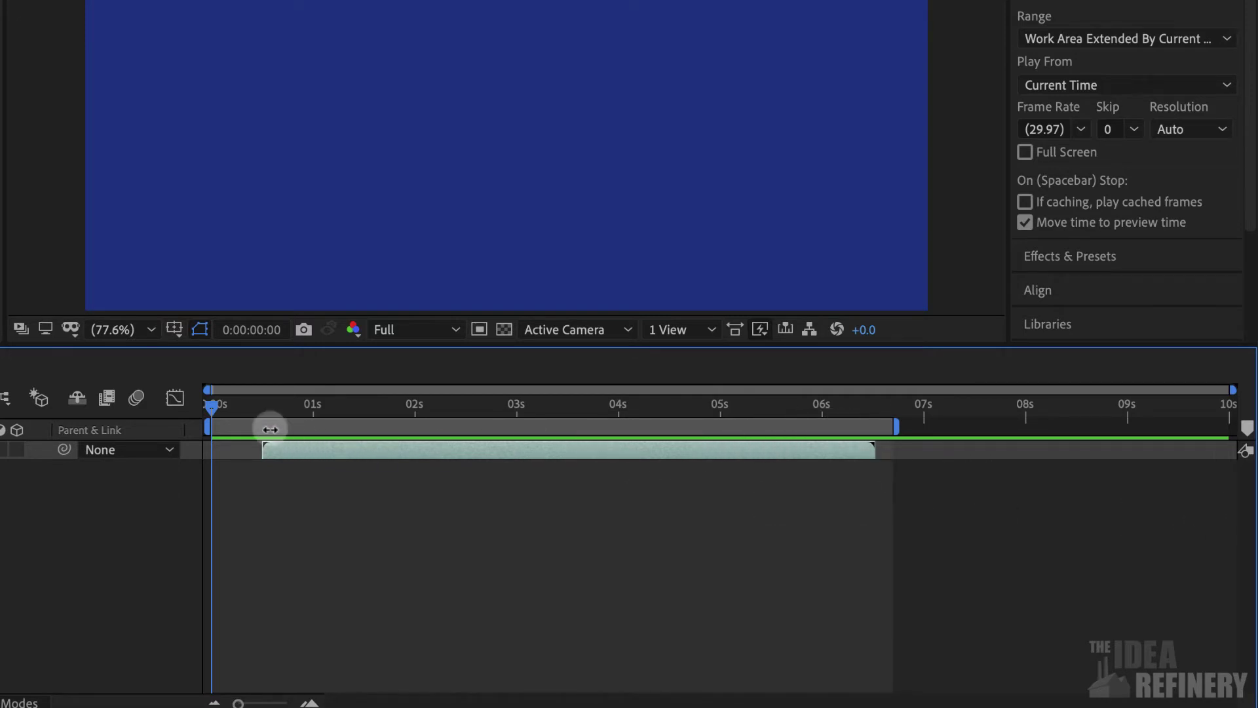
- Drop a new composition marker near 1 second and restore the full 10-second work area
left_click_drag(213, 422, 310, 420)
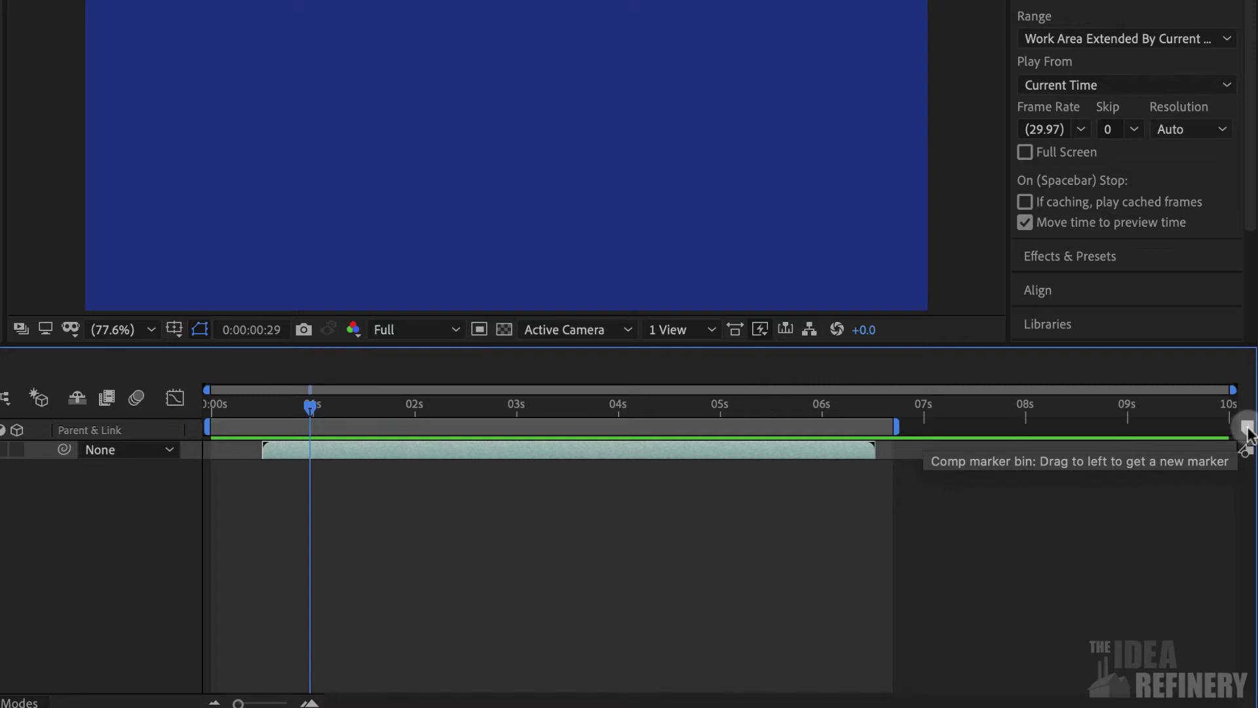
left_click_drag(1246, 429, 311, 426)
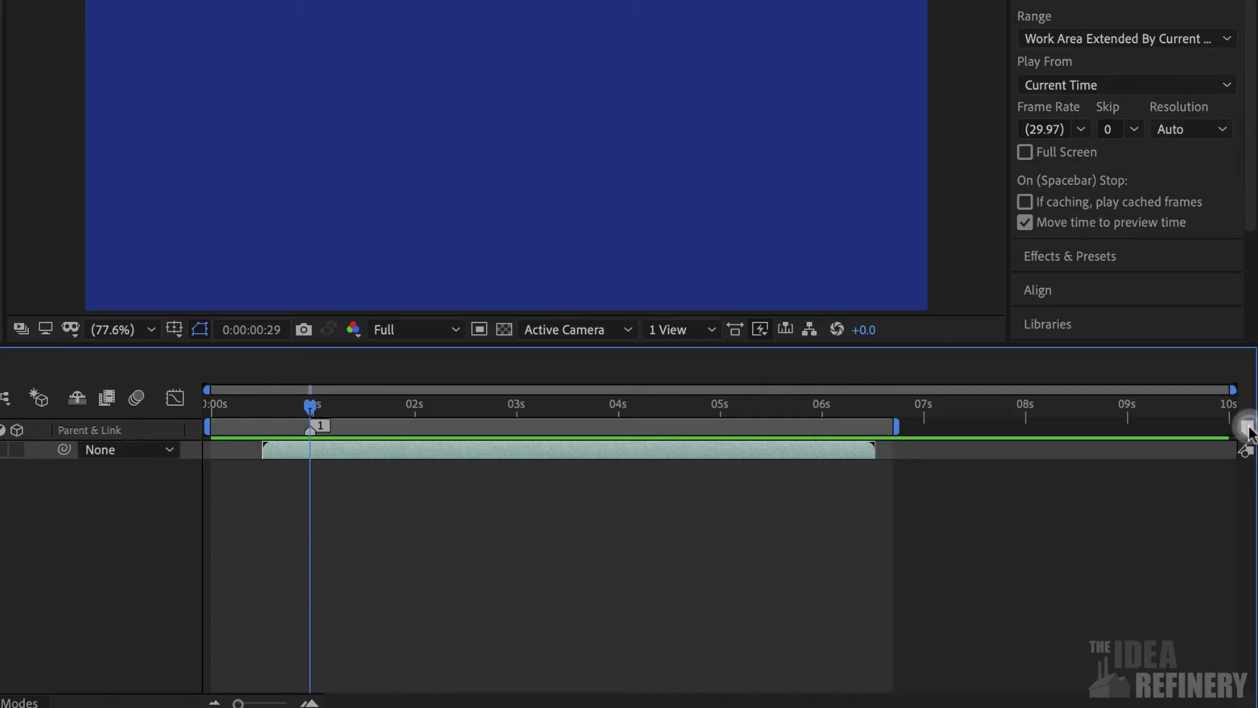
double_click(318, 431)
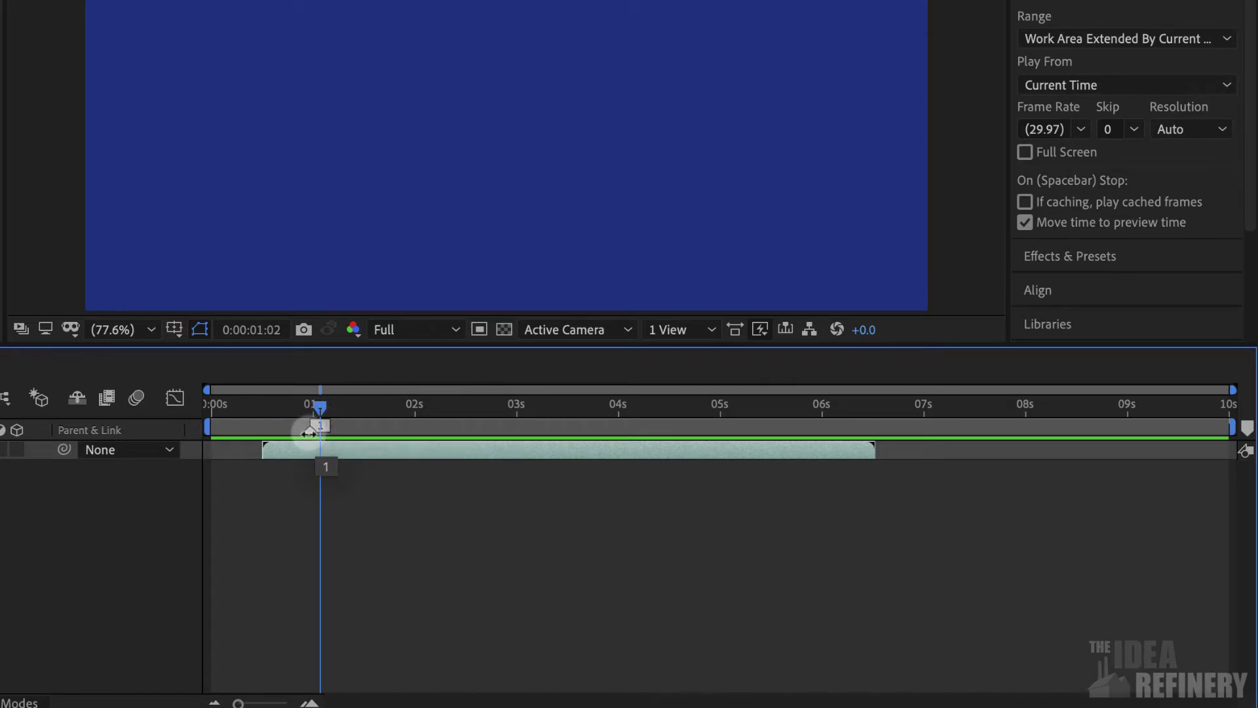
- Label the marker 'Person' and slide it to about 0.5 s where the audio begins
double_click(308, 430)
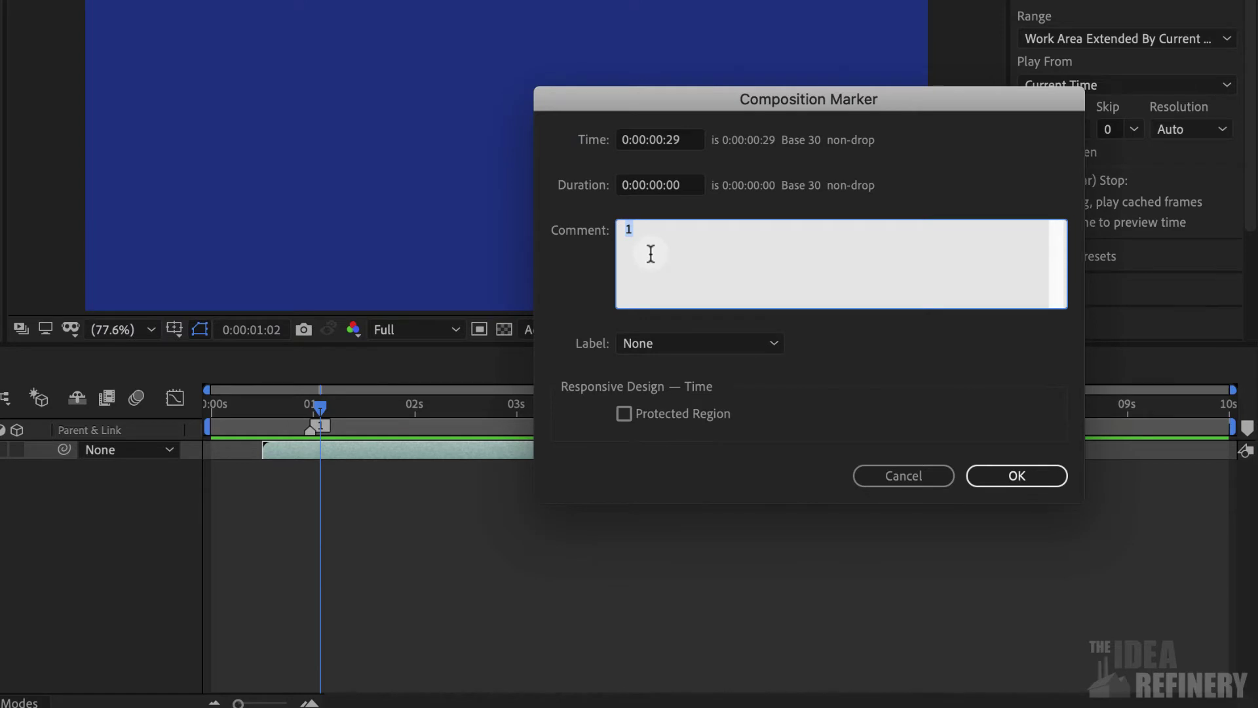
type("Person")
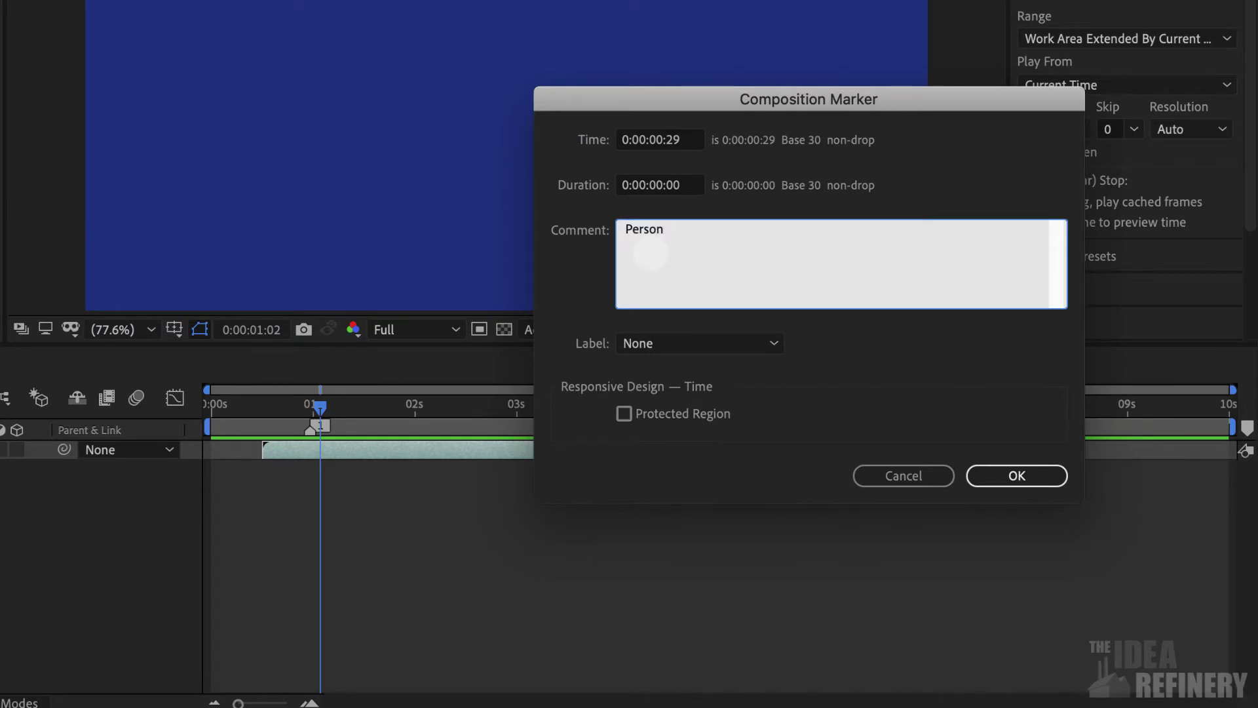
left_click(1037, 477)
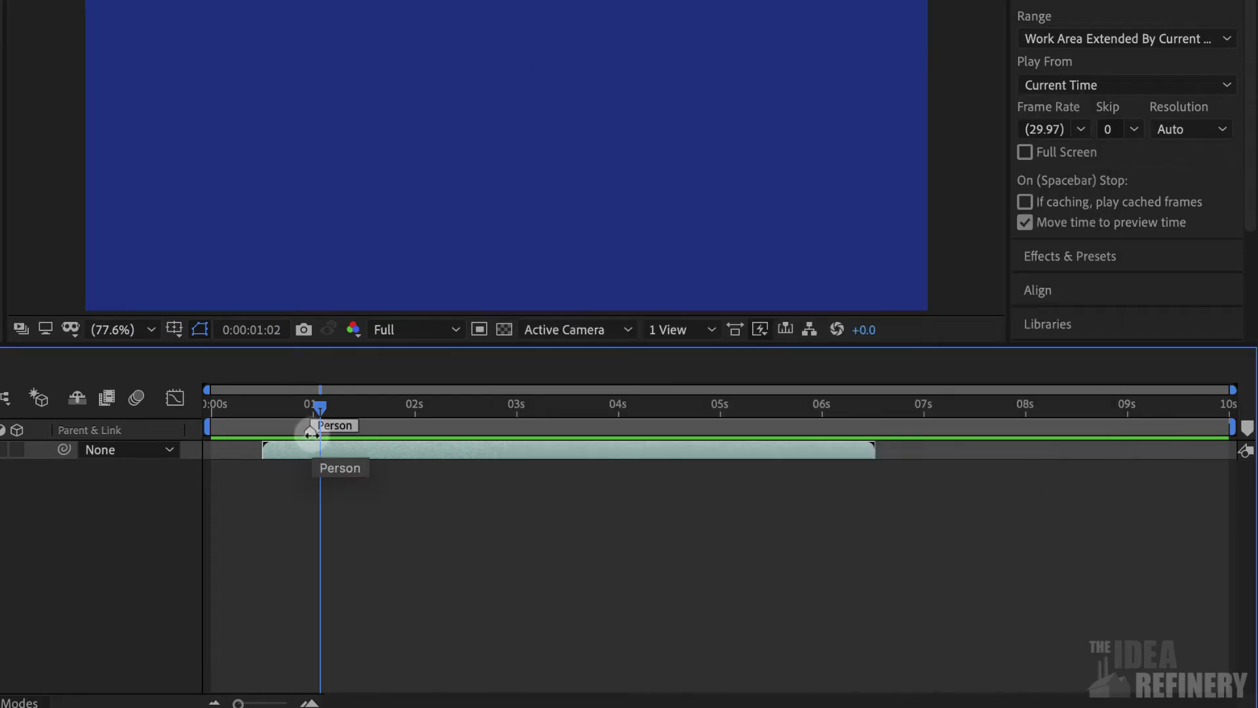
left_click_drag(309, 435, 265, 438)
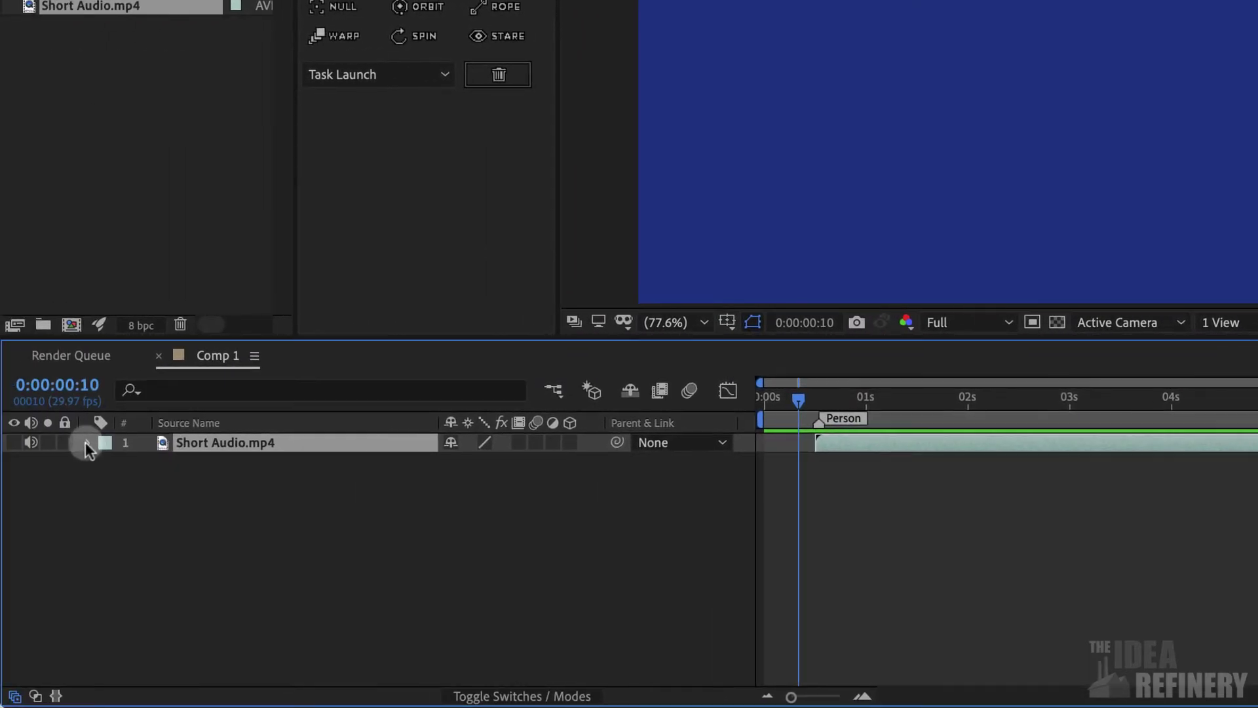
- Expand Short Audio.mp4's Audio properties to show its waveform, then move the playhead to about 2 s
left_click(88, 443)
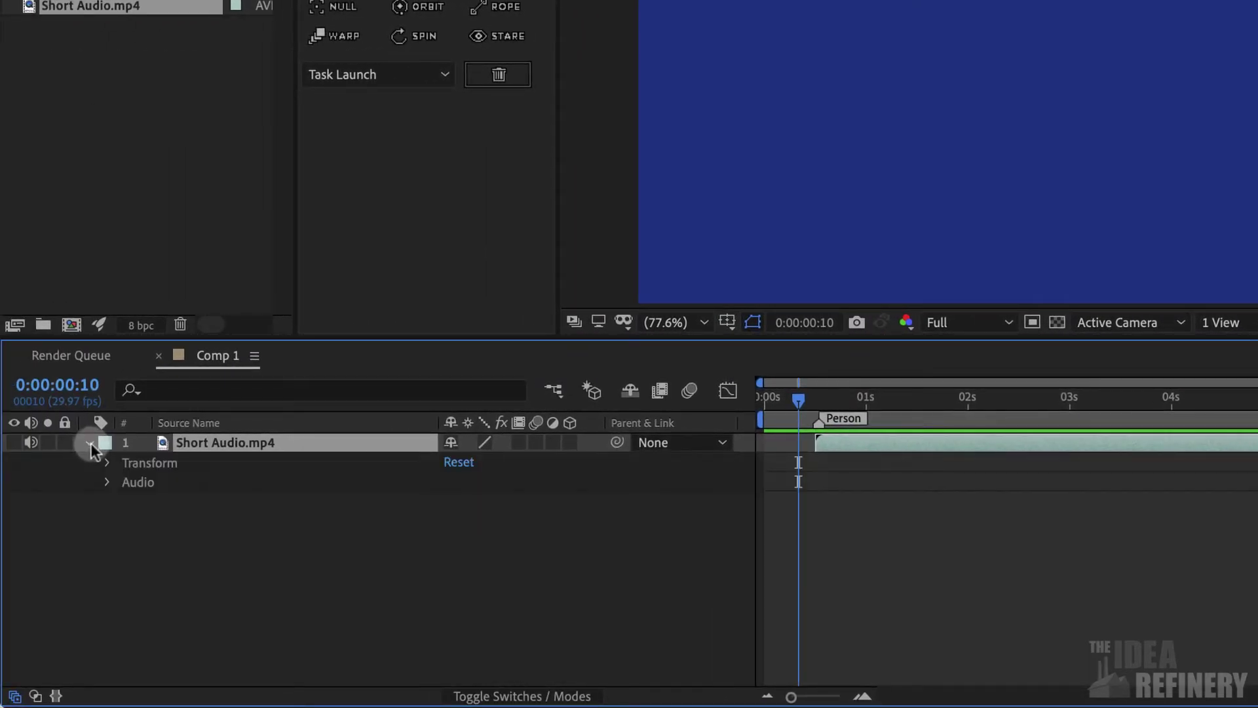
left_click(91, 442)
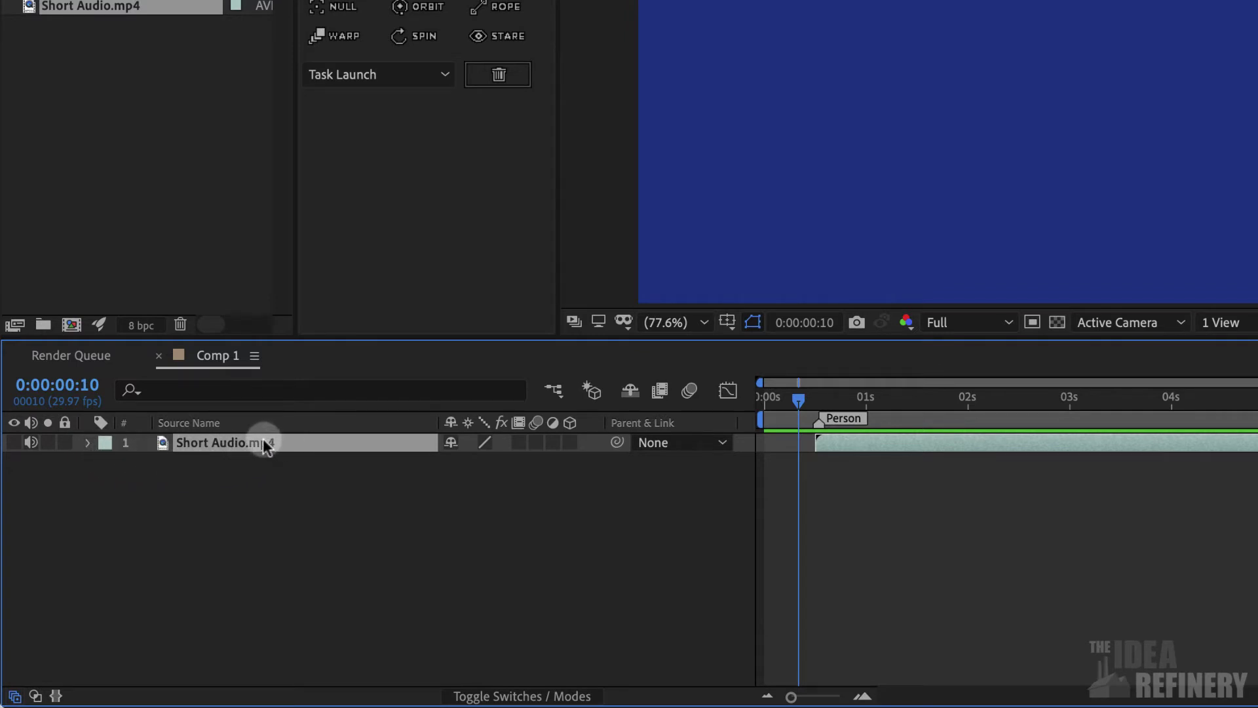
left_click(88, 443)
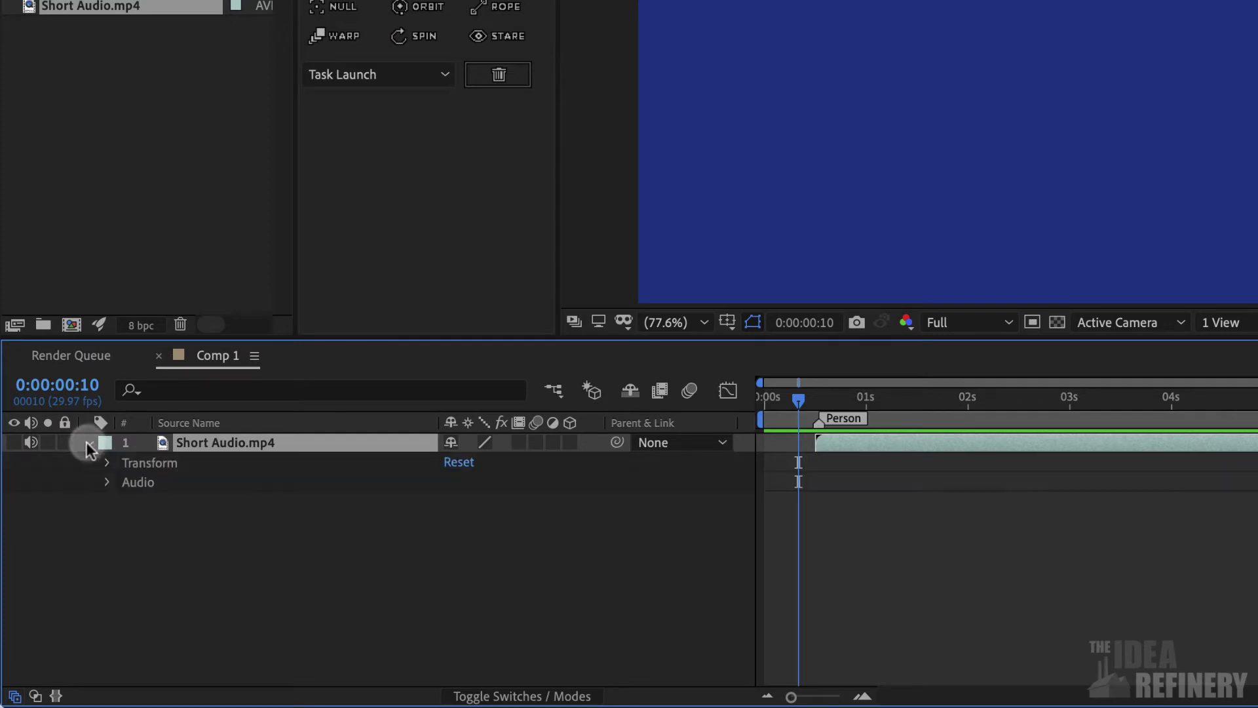
left_click(107, 480)
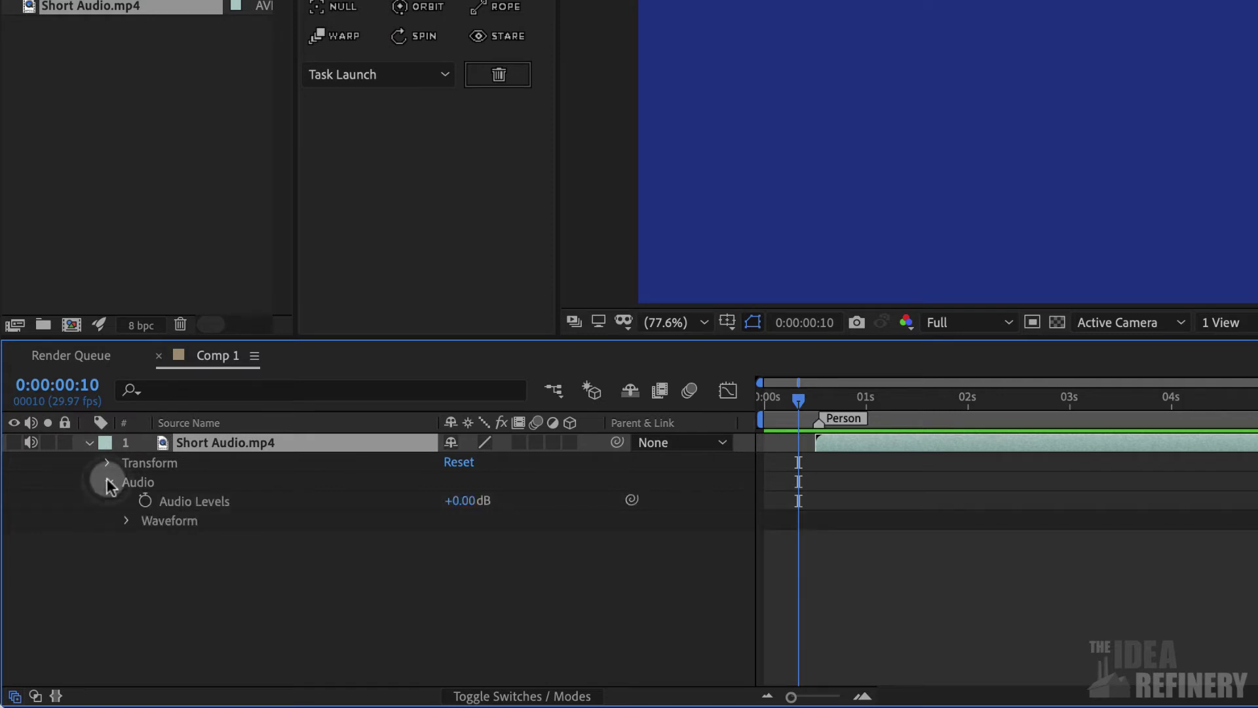
left_click(125, 520)
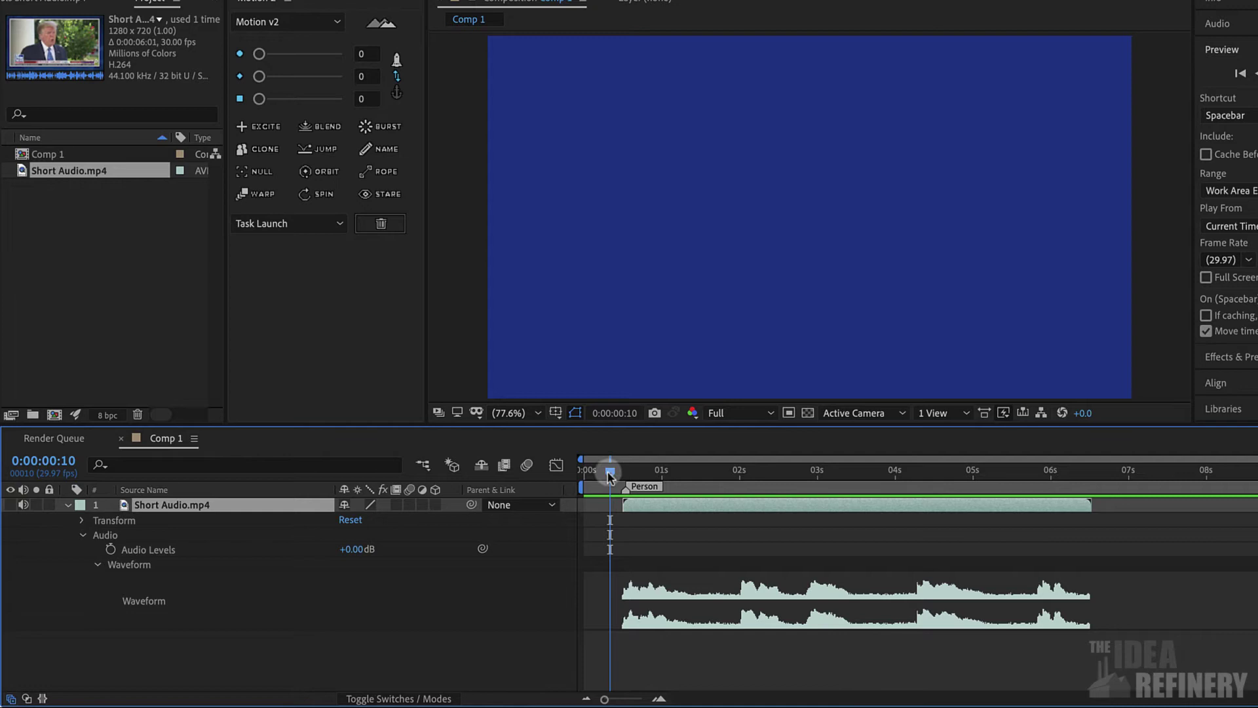
left_click_drag(610, 472, 740, 483)
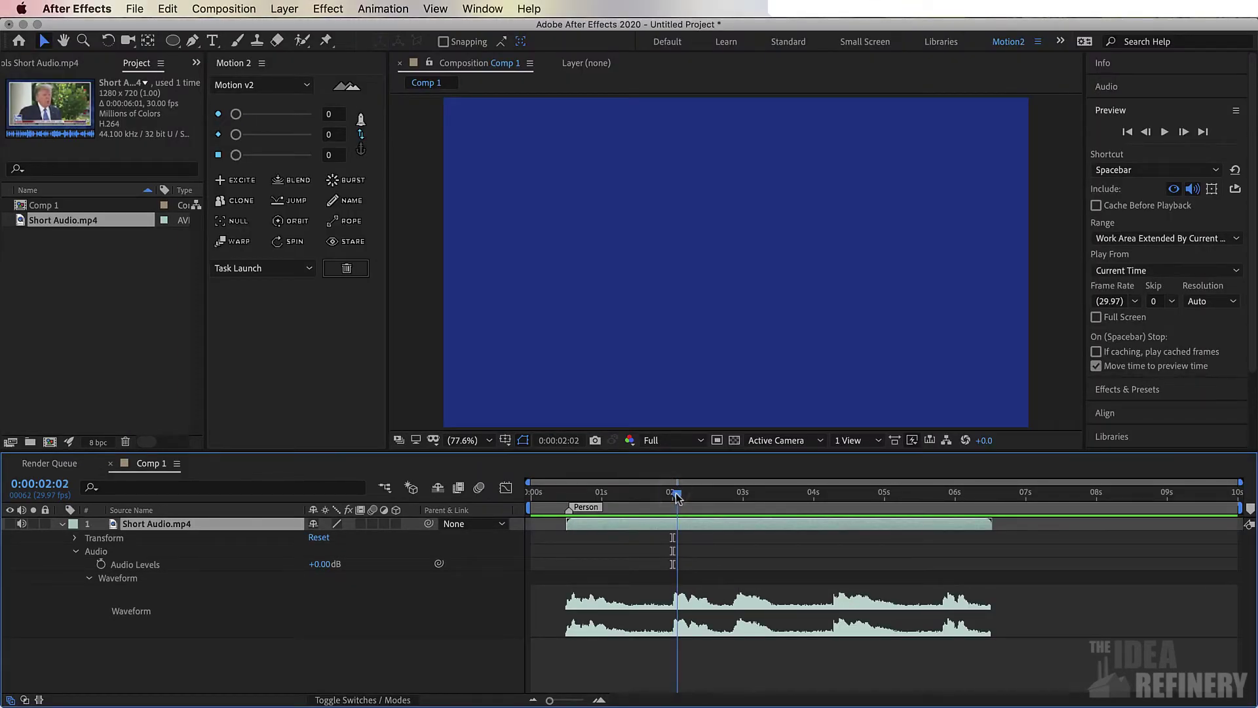
- Scrub the audio around 2 seconds and park the current time at 0:00:02:01, the second word's start
left_click_drag(739, 473, 762, 478)
mouse_move(692, 499)
left_mouse_down()
mouse_move(730, 498)
mouse_move(673, 503)
left_mouse_up()
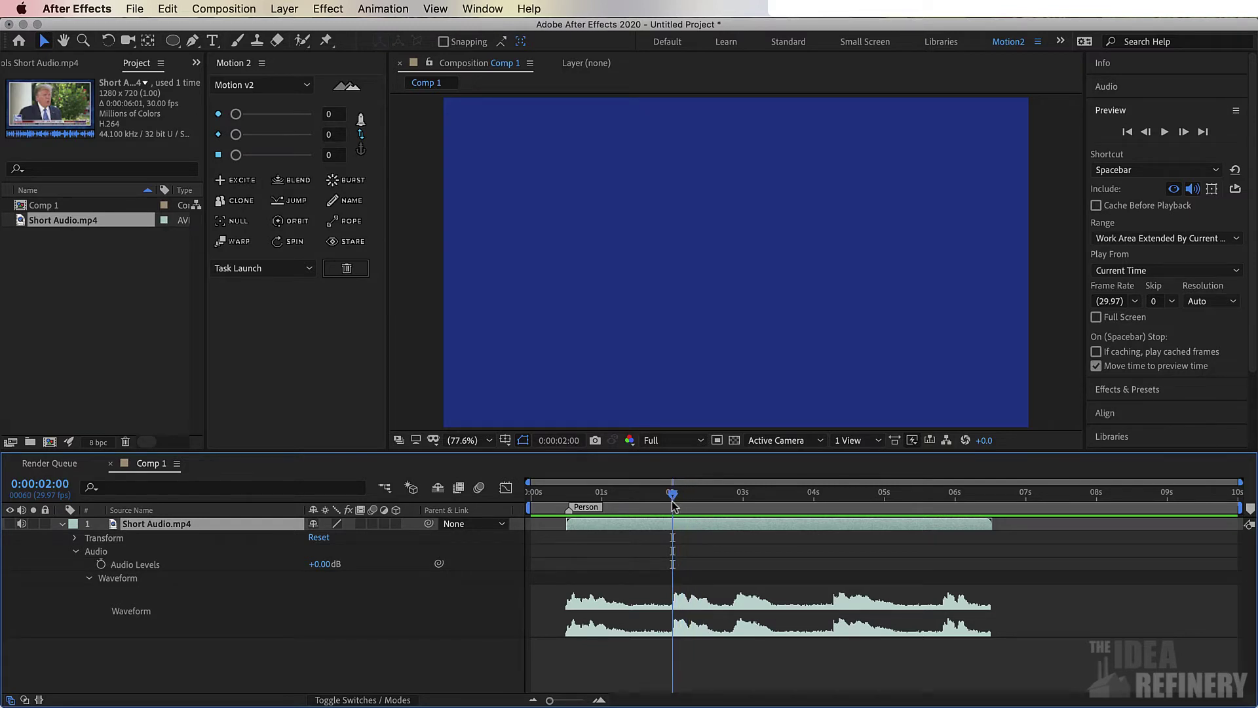
key("Page_Up")
key("Page_Up")
key("Page_Up")
key("Page_Up")
key("Page_Up")
key("Page_Up")
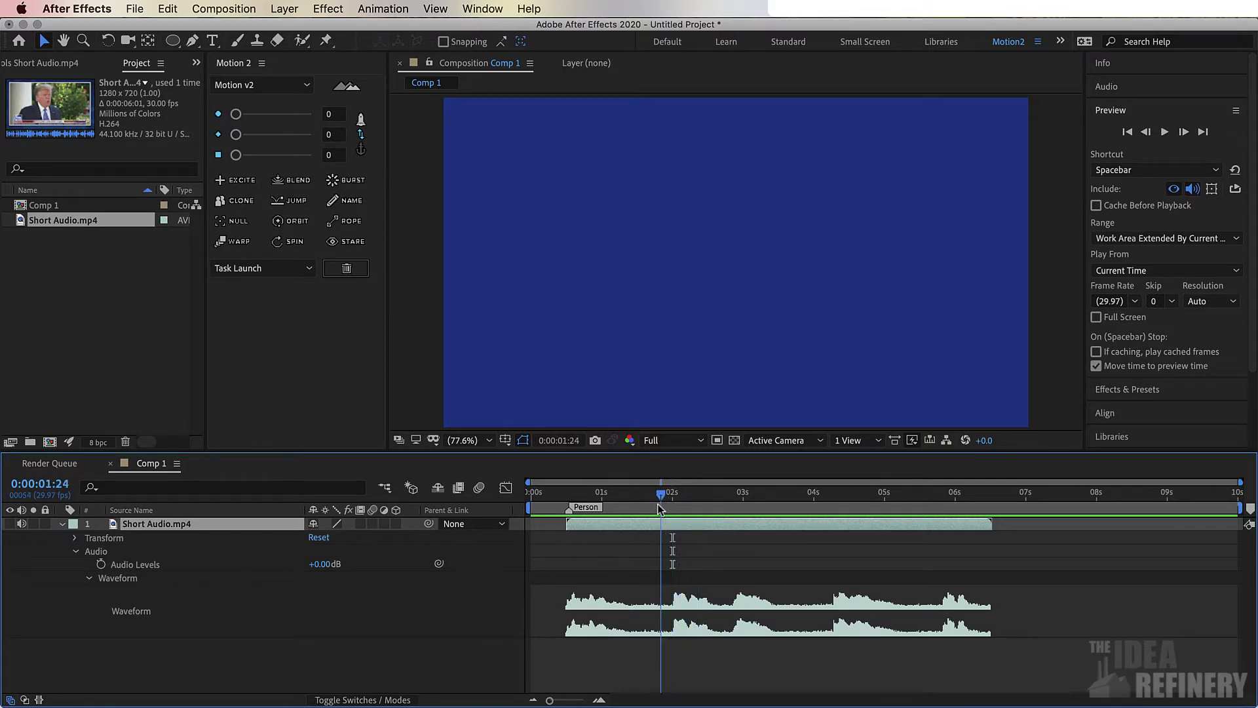
left_click_drag(660, 500, 676, 503)
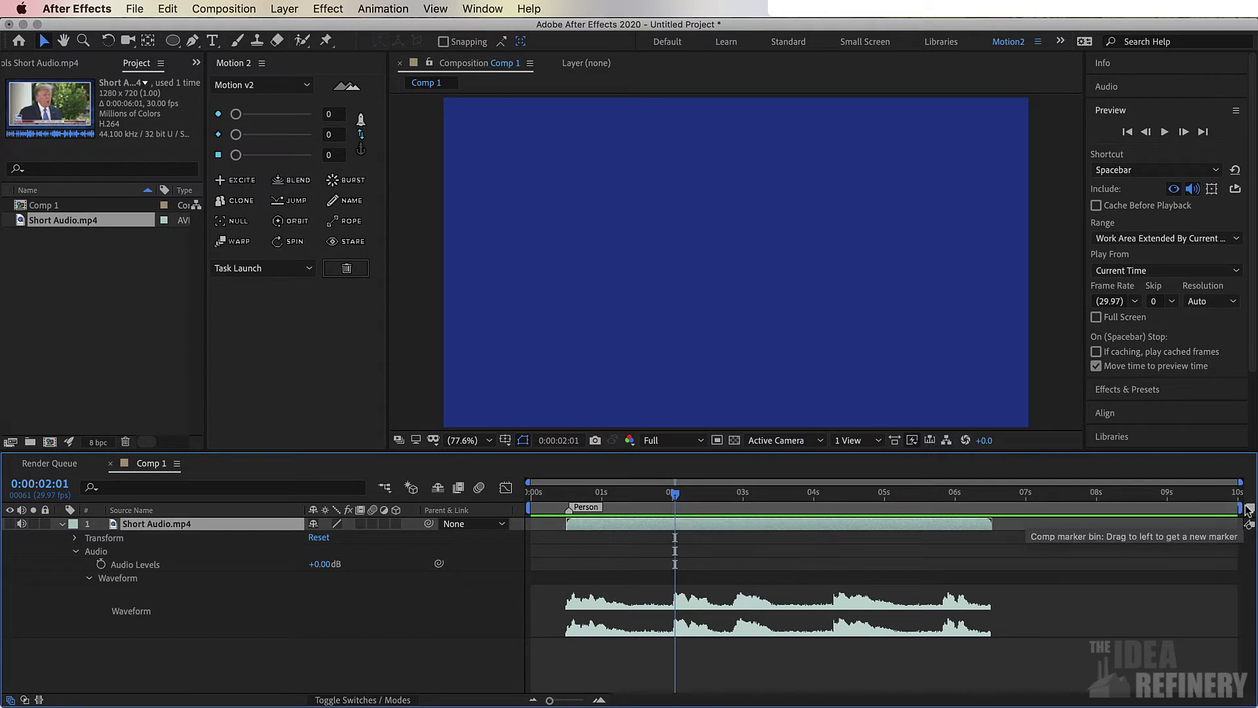
- Add composition markers named Woman and Man at the second and third spoken words
left_click_drag(1249, 509, 676, 509)
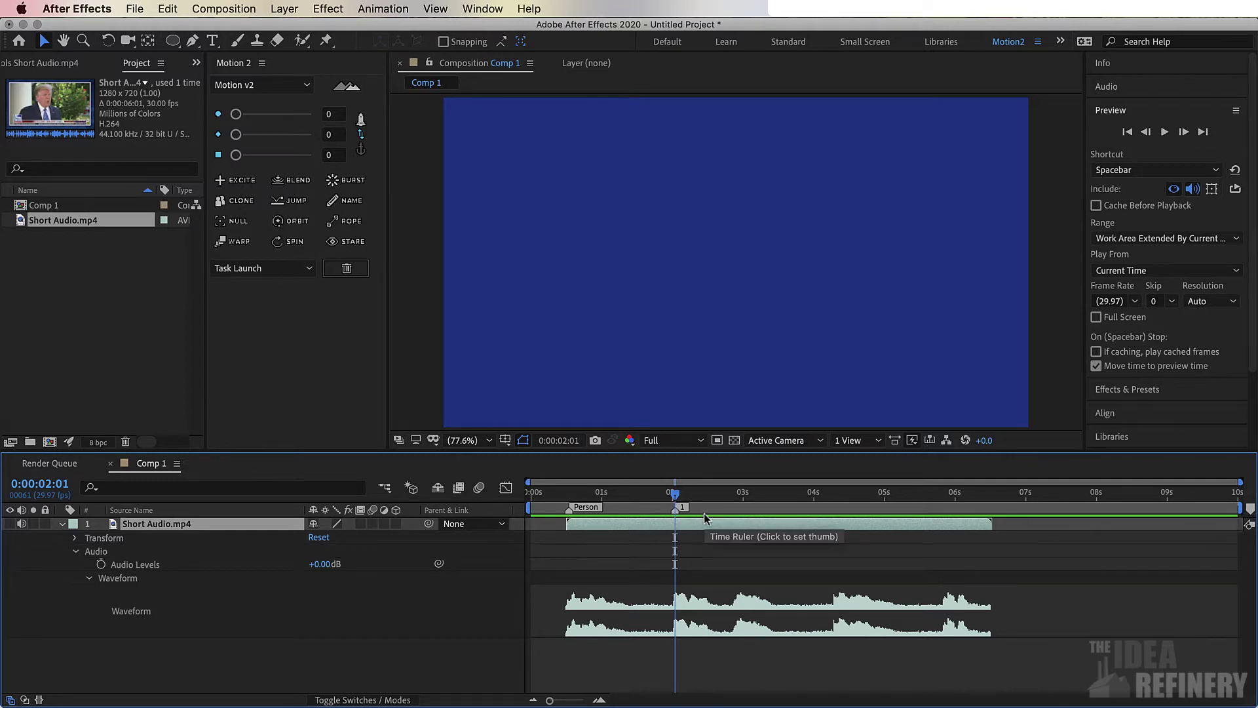
double_click(682, 508)
type("Woman")
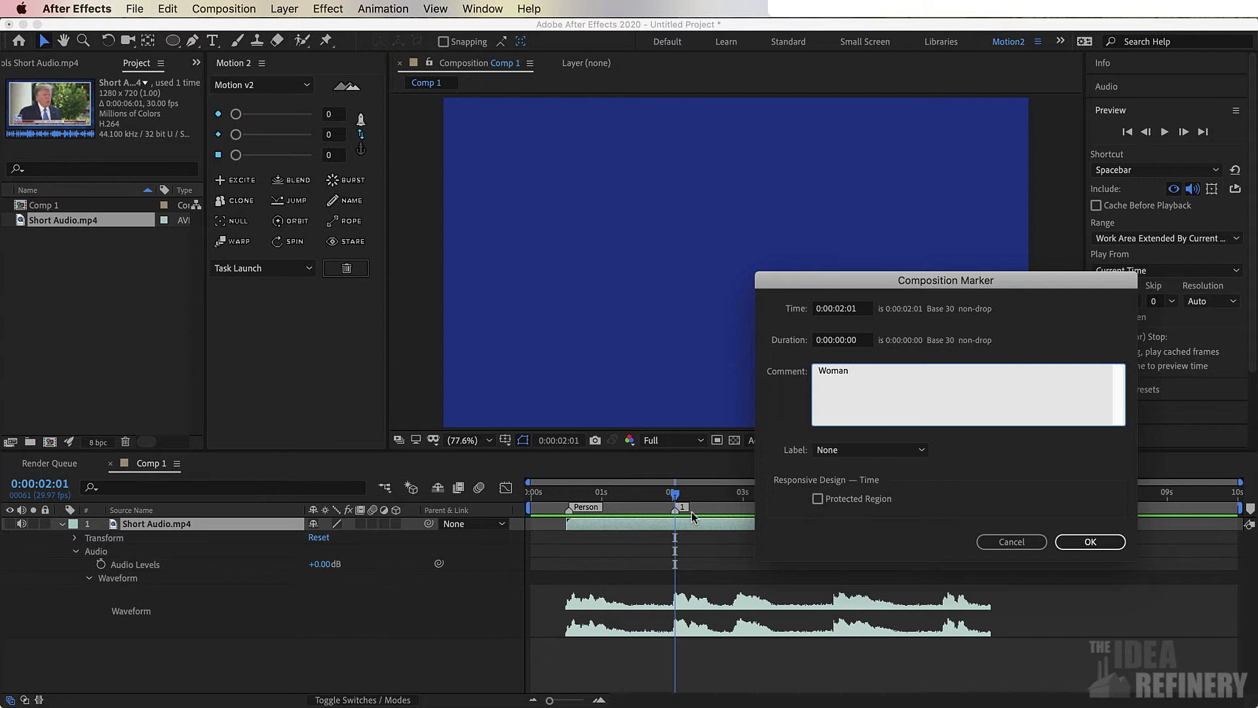
left_click(1090, 541)
left_click(738, 503)
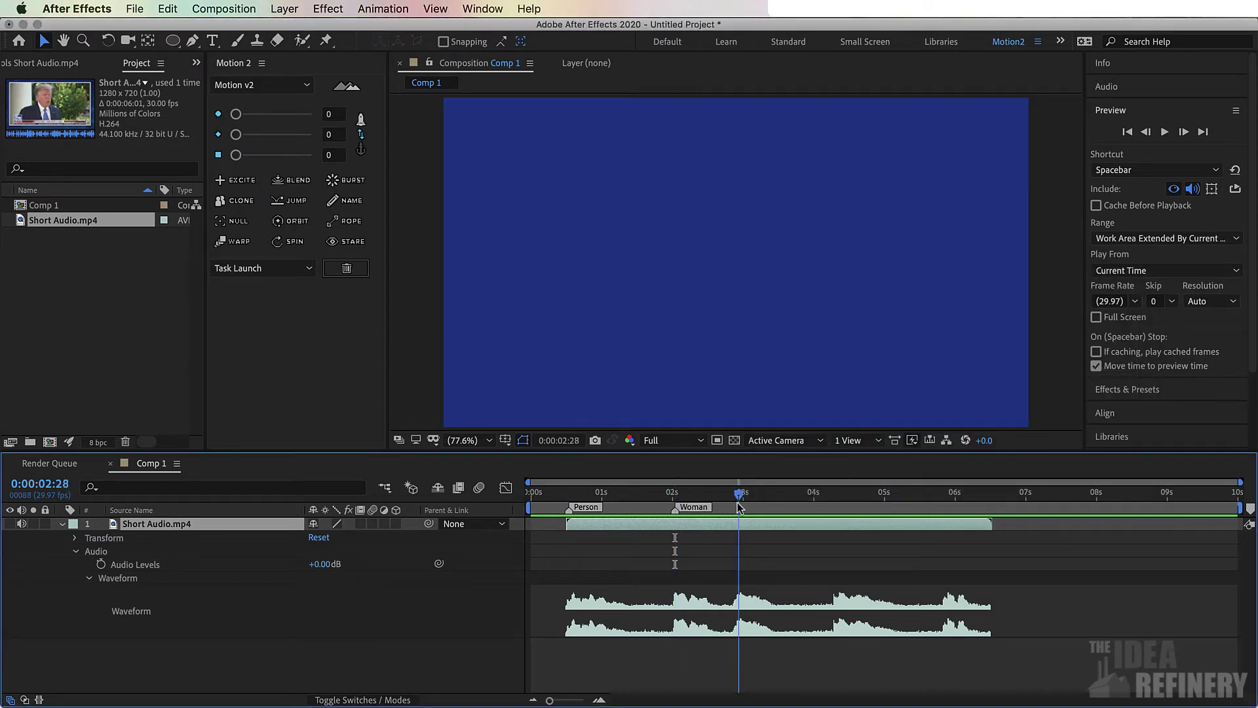
key("KP_Multiply")
double_click(739, 507)
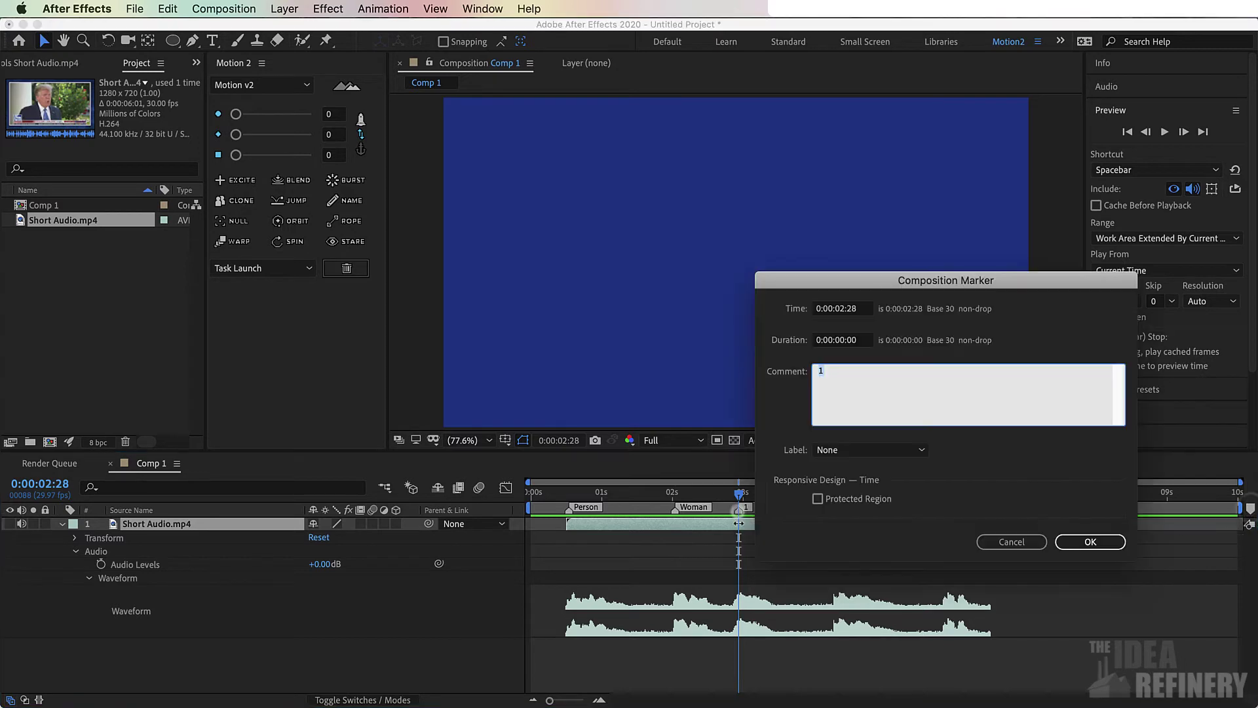
type("Man")
left_click(1090, 542)
- Add Camera ('Cam') and TV markers at the last two words, then preview from the beginning
left_click(837, 501)
key("KP_Multiply")
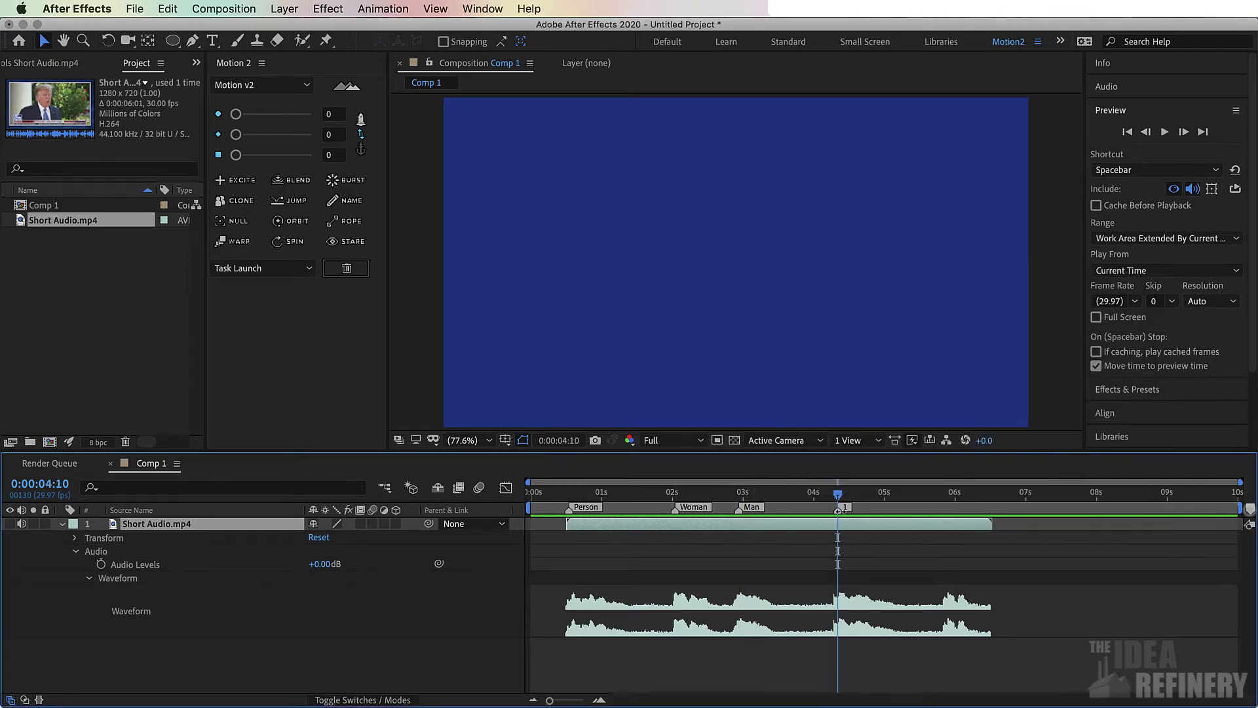
double_click(838, 507)
type("Cam")
left_click(1091, 541)
left_click(943, 492)
key("KP_Multiply")
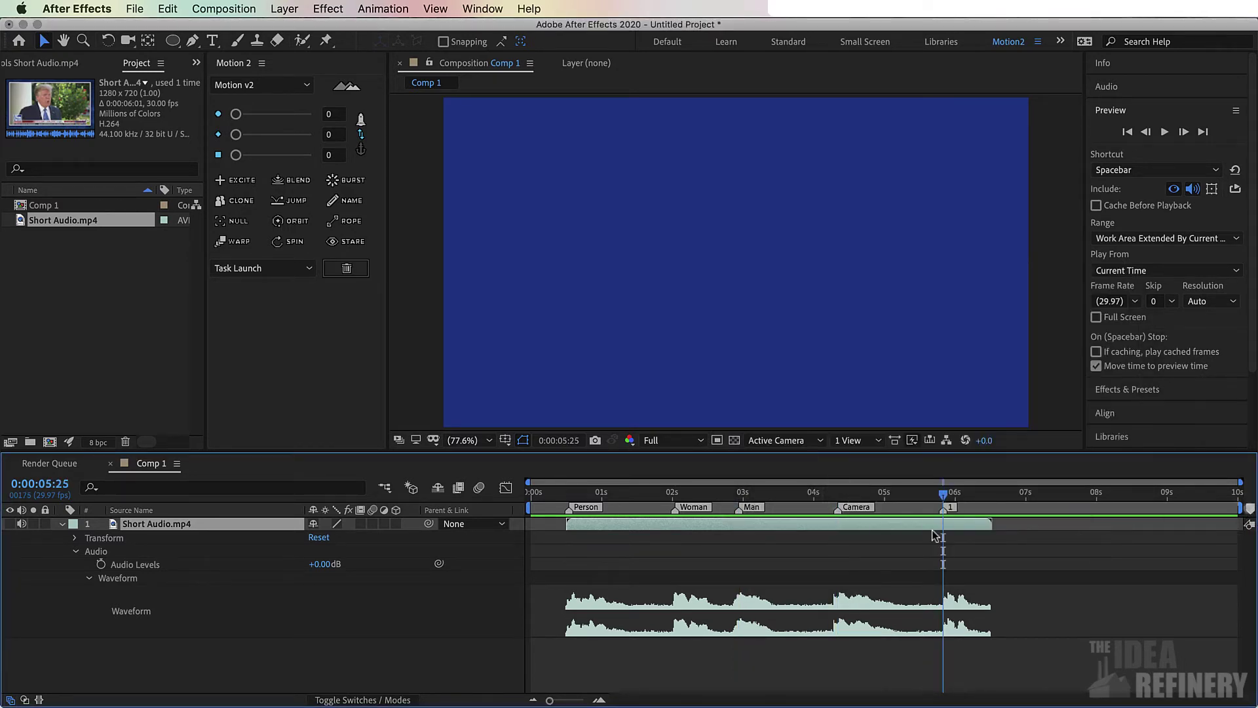
double_click(942, 507)
type("TV")
left_click(1090, 542)
left_click_drag(944, 498, 522, 522)
key("space")
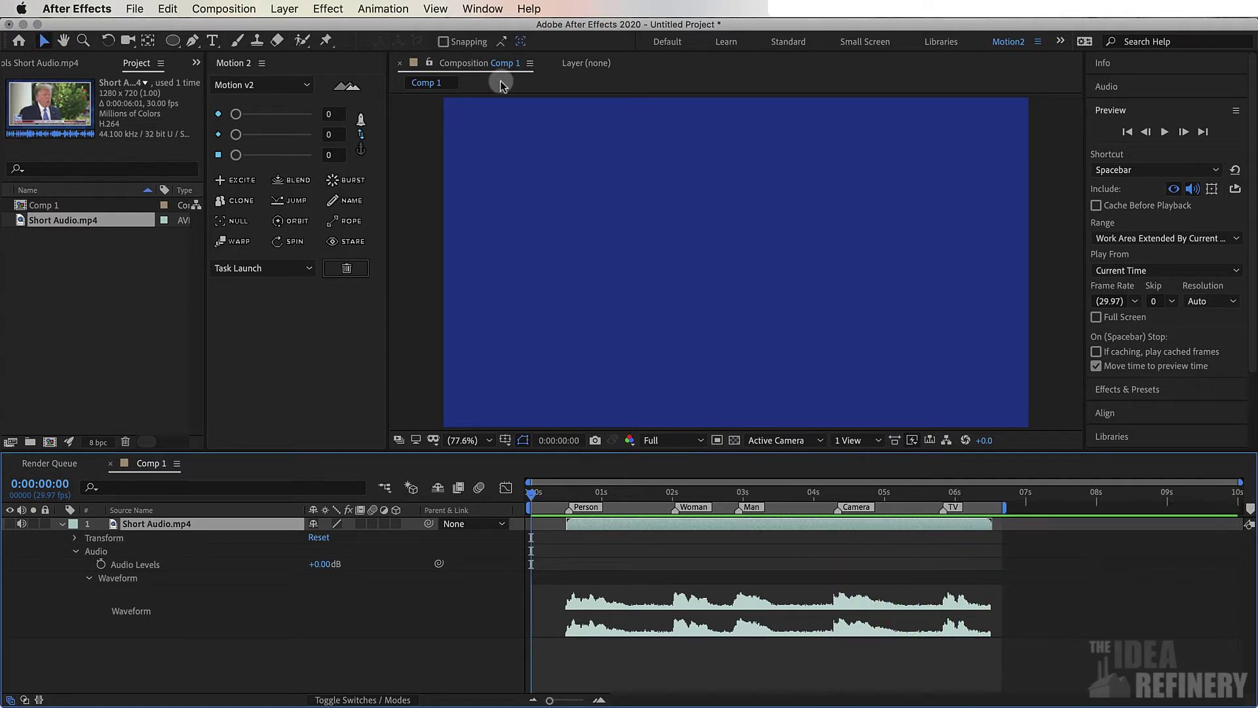
- Add a new text layer to Comp 1 from the Layer menu reading Person
left_click(286, 11)
mouse_move(302, 27)
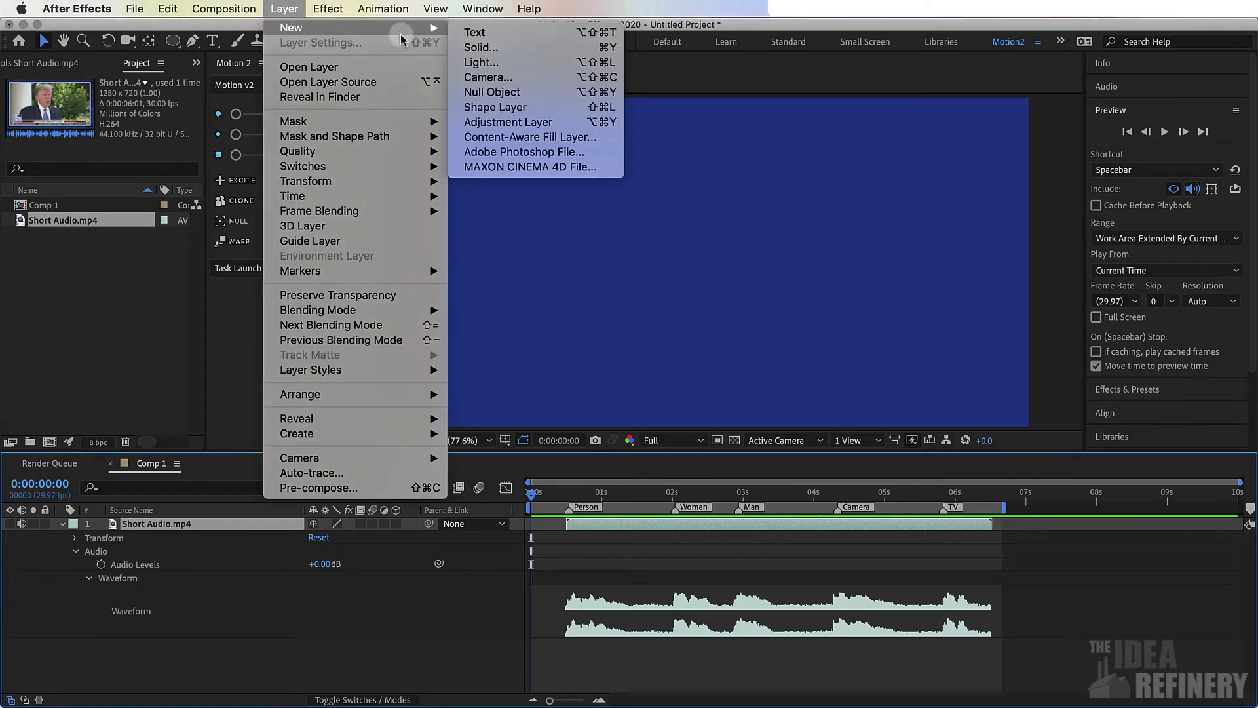
left_click(477, 32)
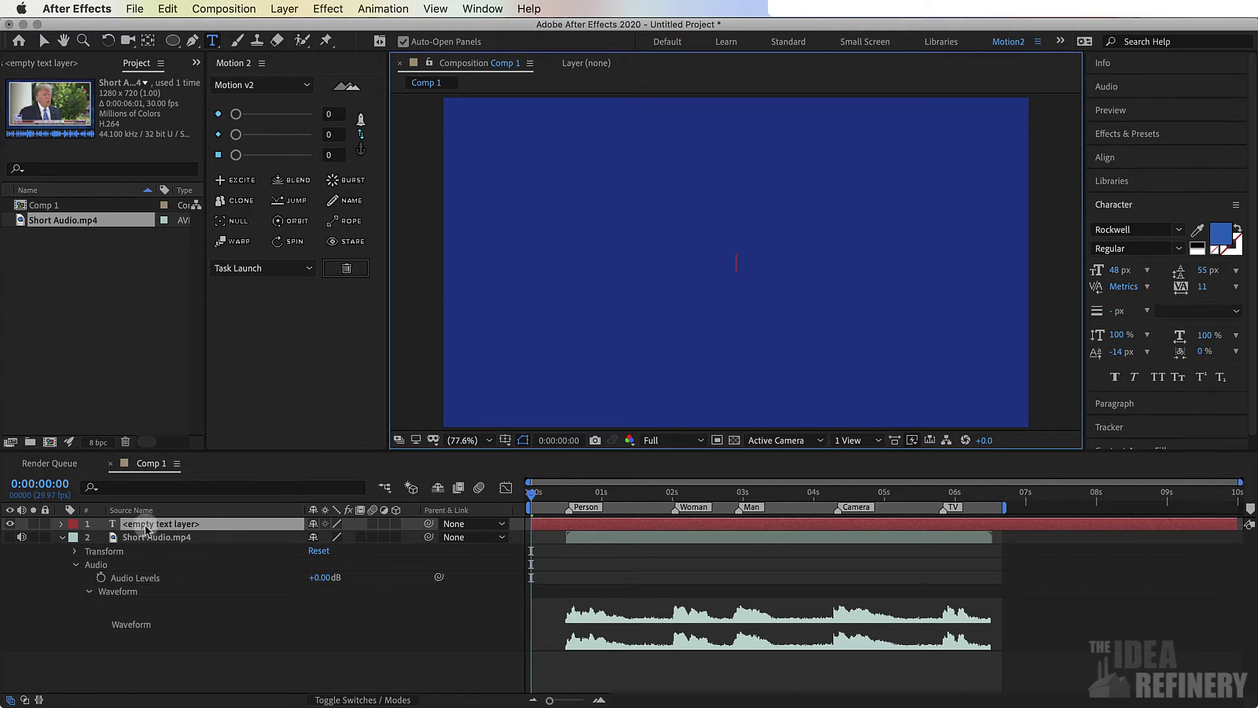
type("Person")
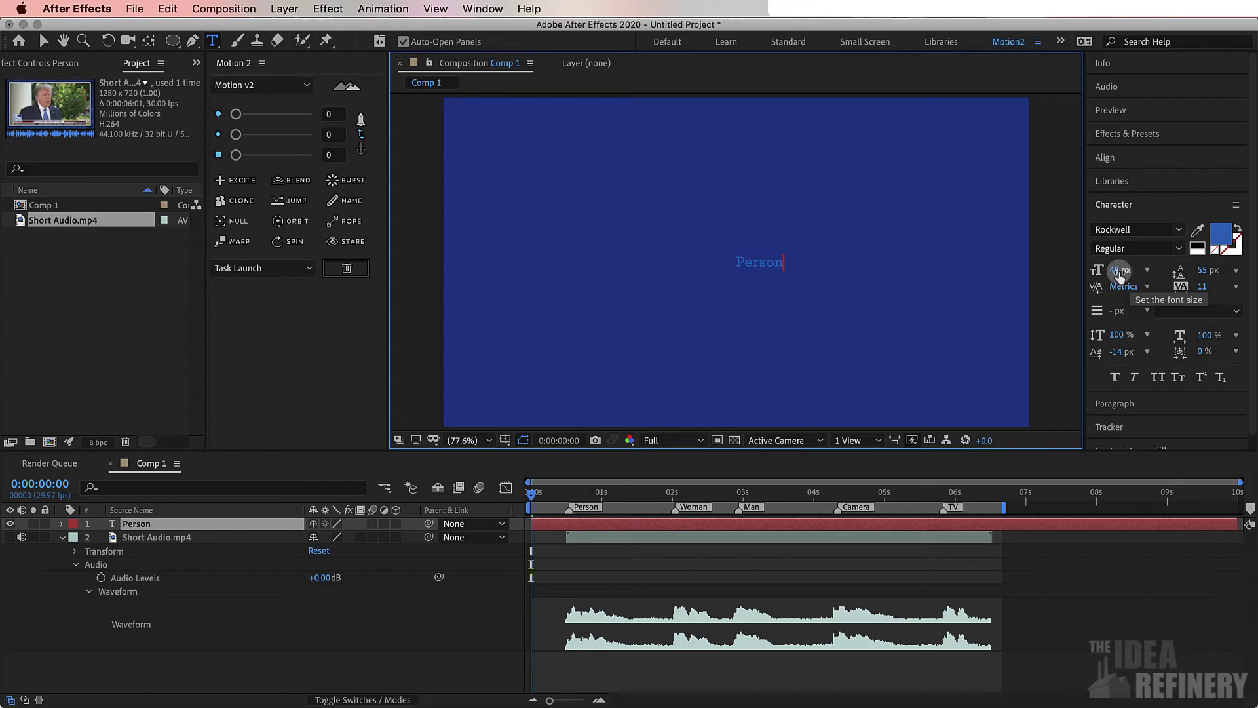
left_click(1128, 279)
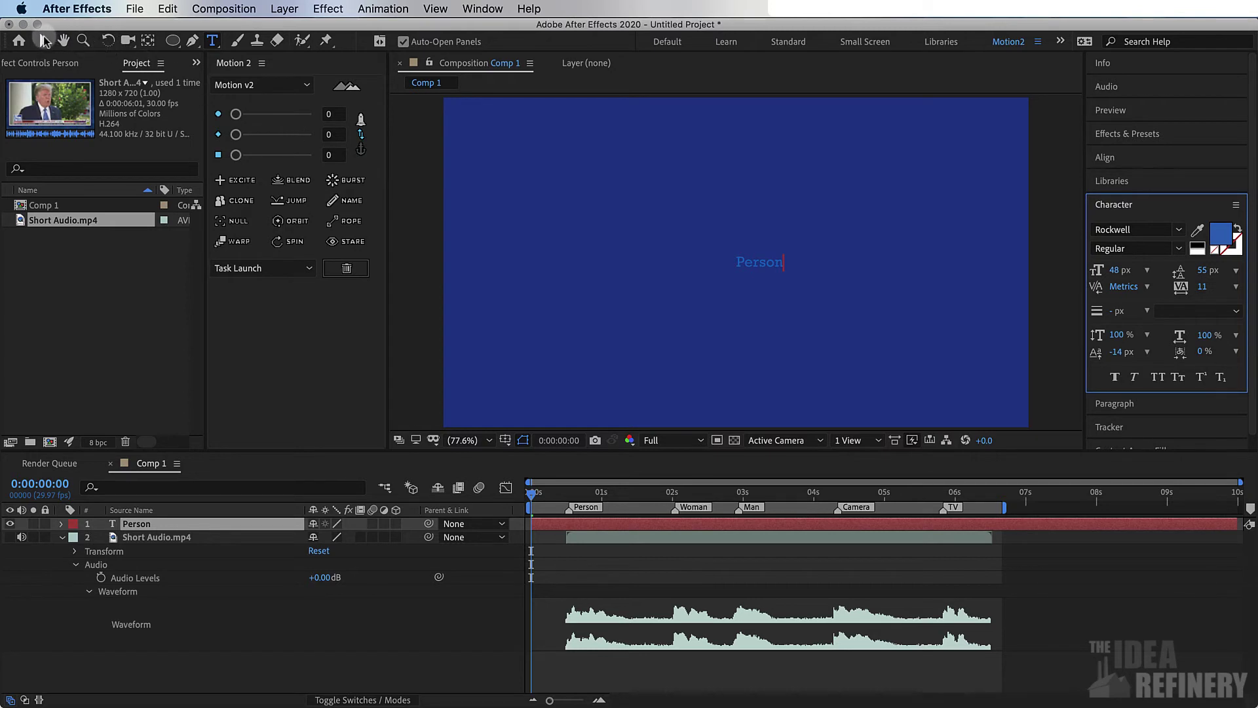
- Select the Person text layer and scale it up from tiny to a large size
left_click(44, 42)
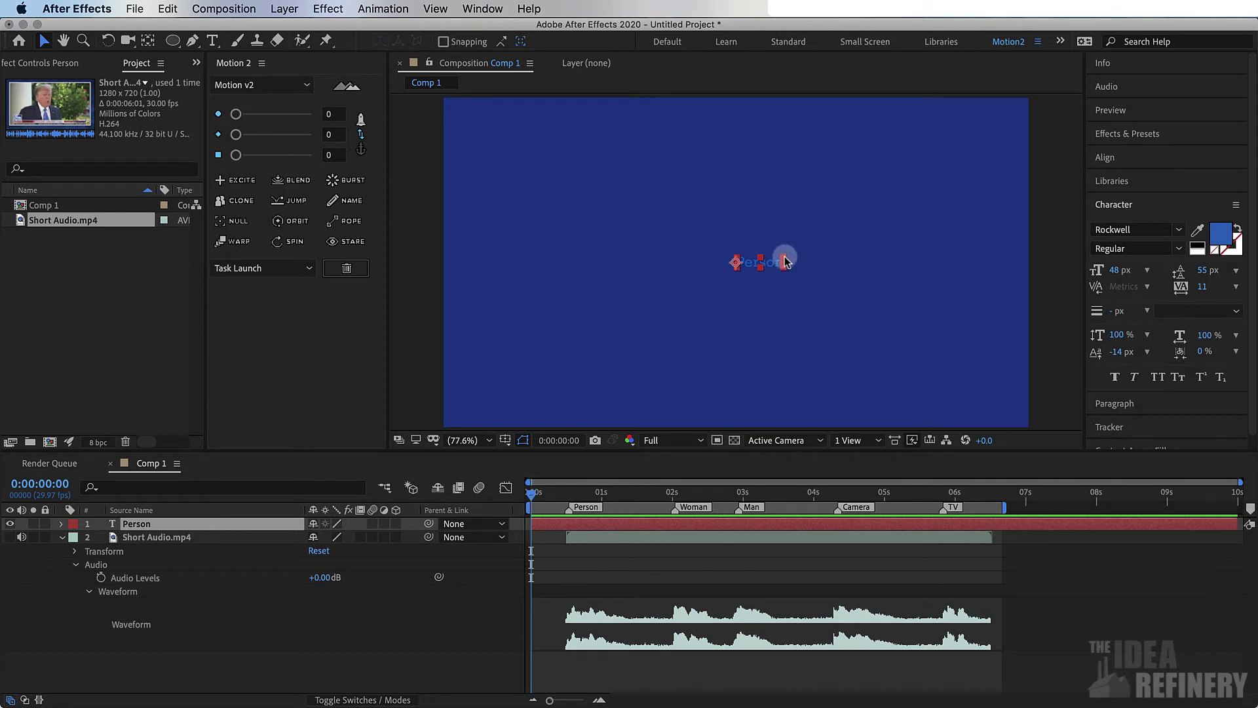
left_click_drag(784, 262, 954, 200)
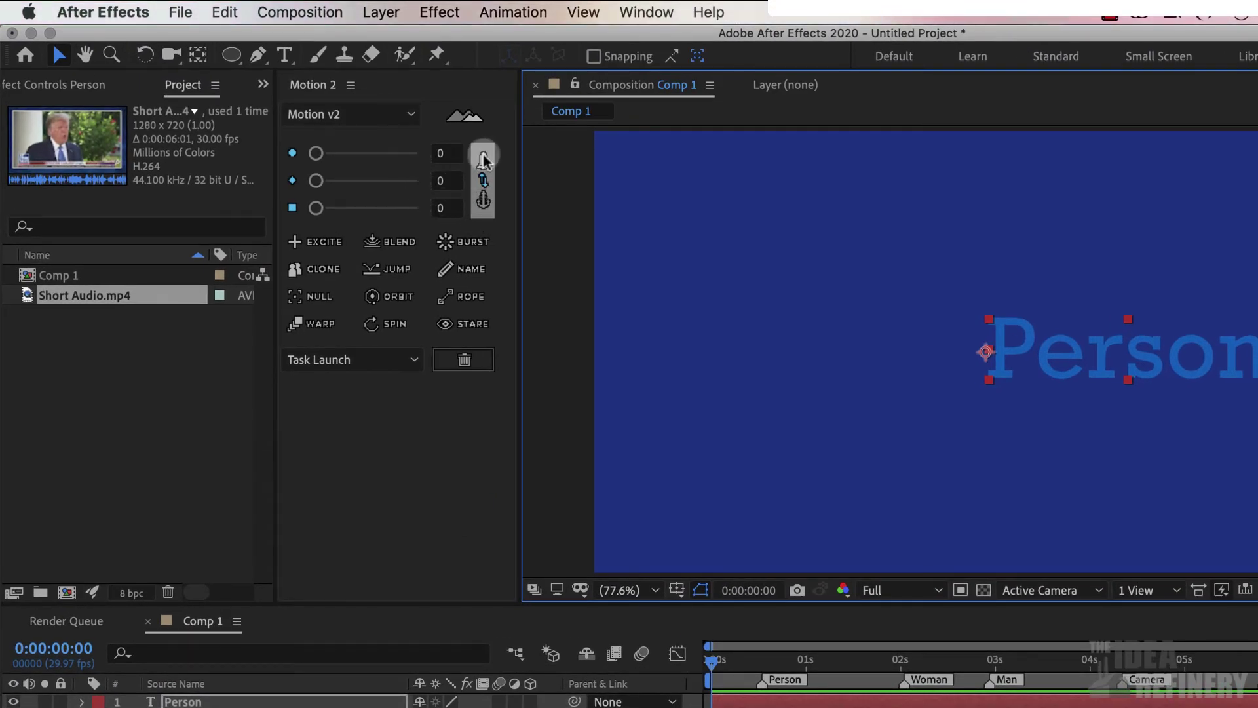
- Centre the Person layer's anchor point on the word using the Motion 2 anchor grid
left_click(484, 202)
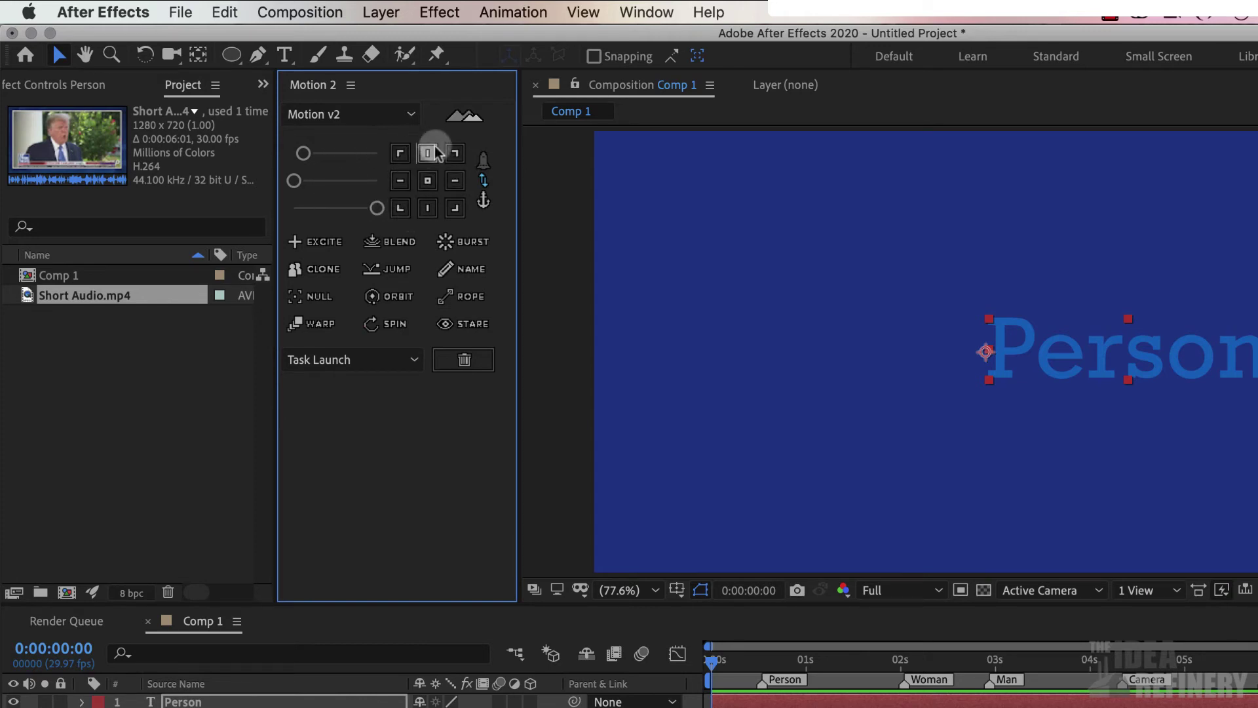
left_click(427, 185)
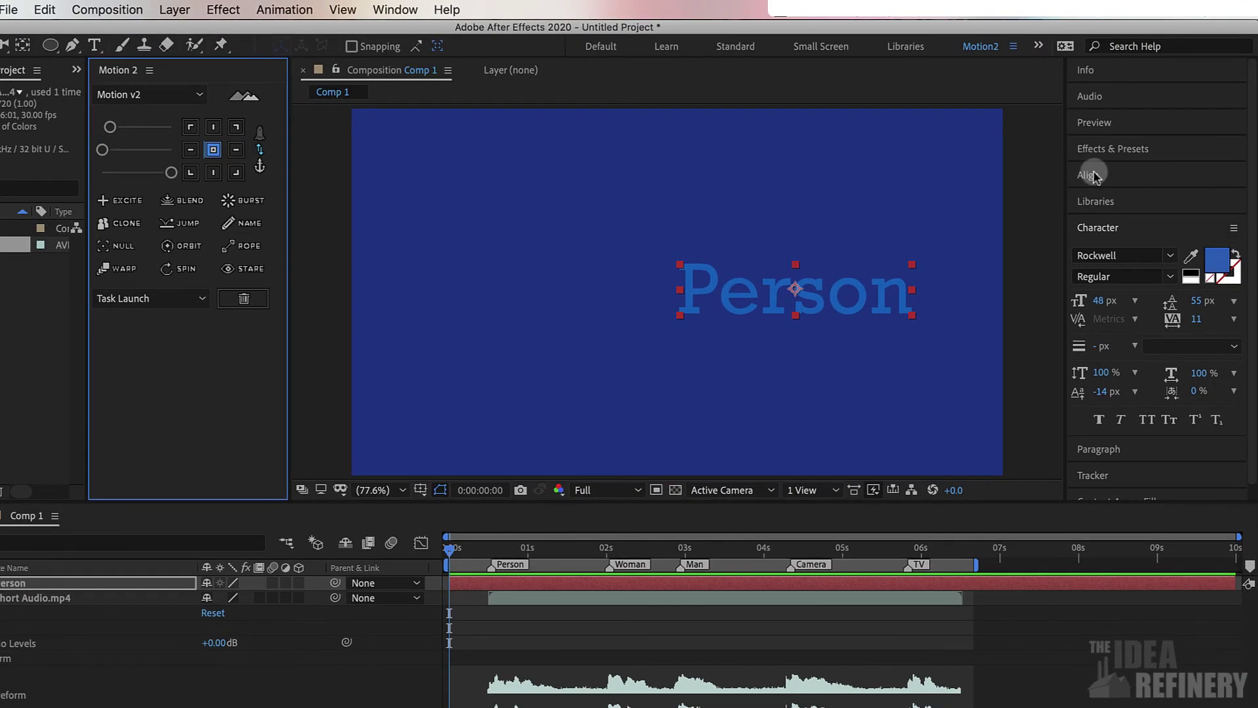
- Show the Align panel and align the Person text horizontally to the comp centre
left_click(1094, 177)
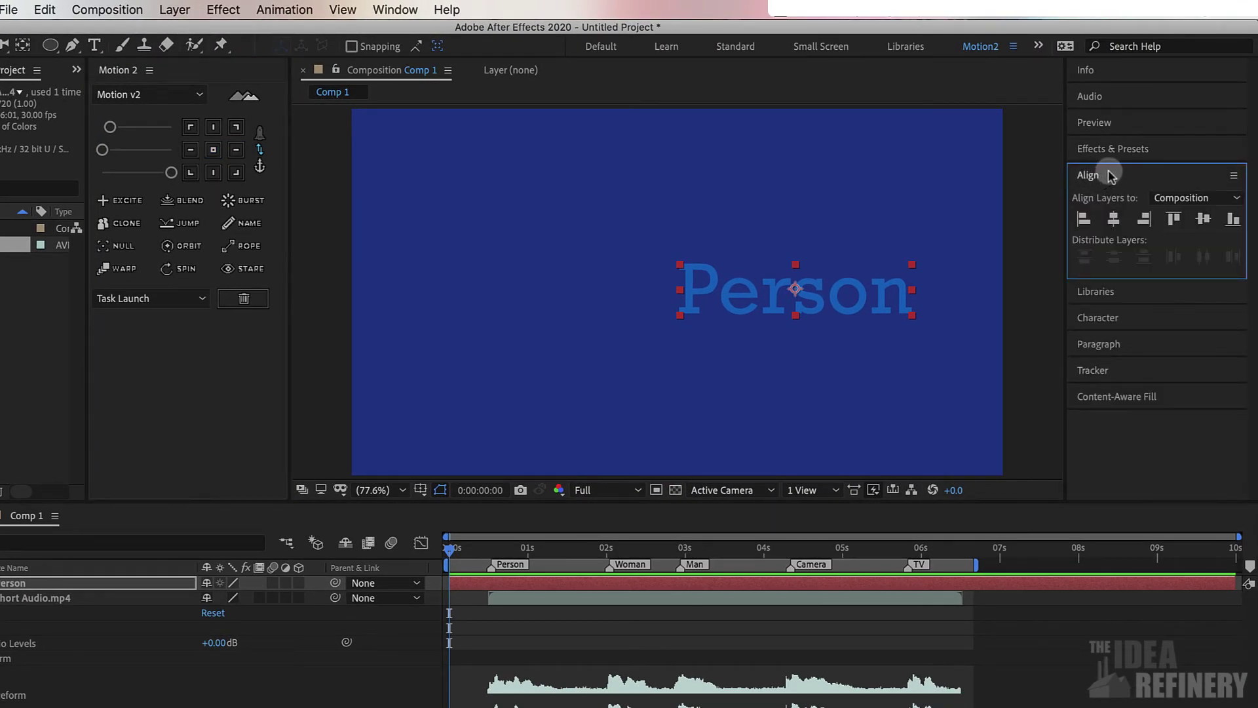
left_click(396, 10)
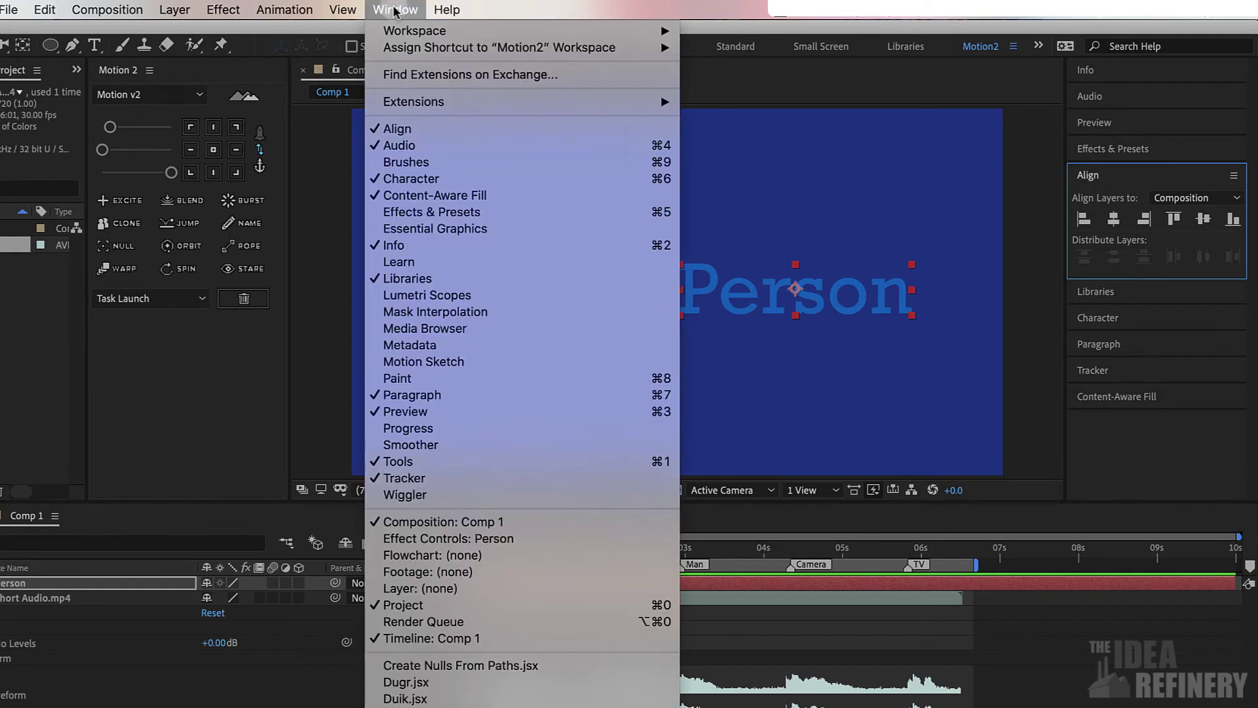
left_click(408, 127)
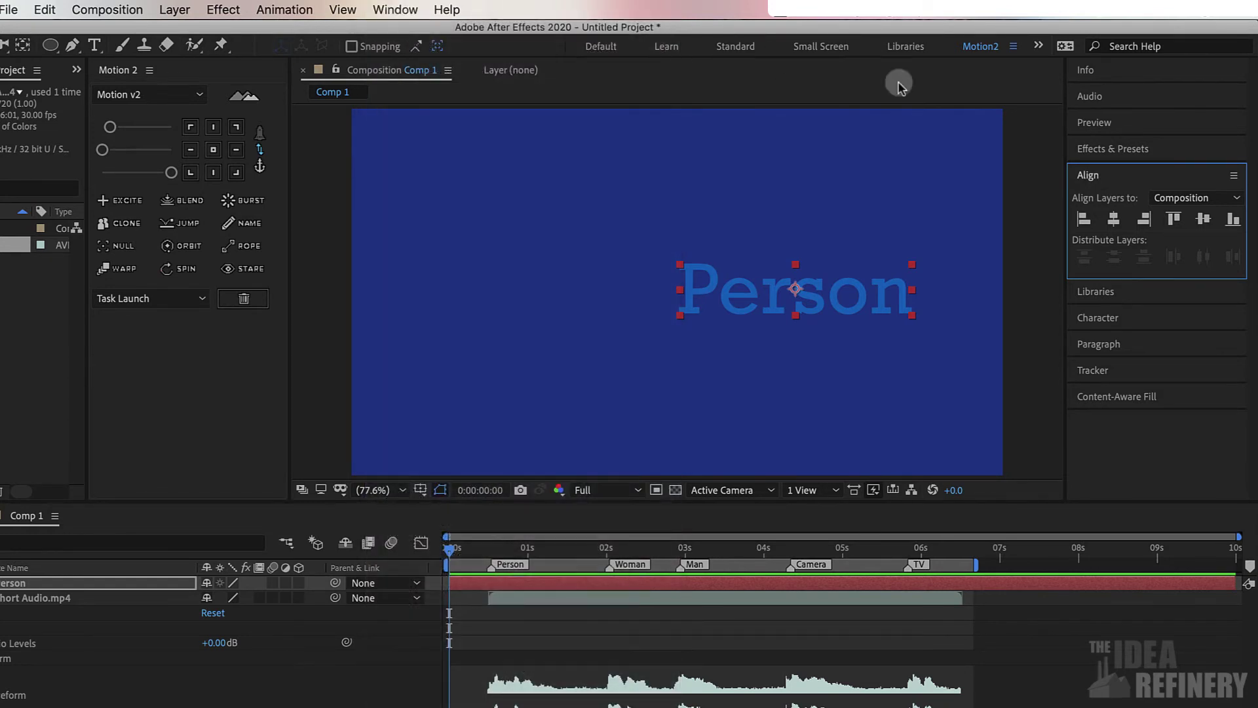
left_click(1115, 221)
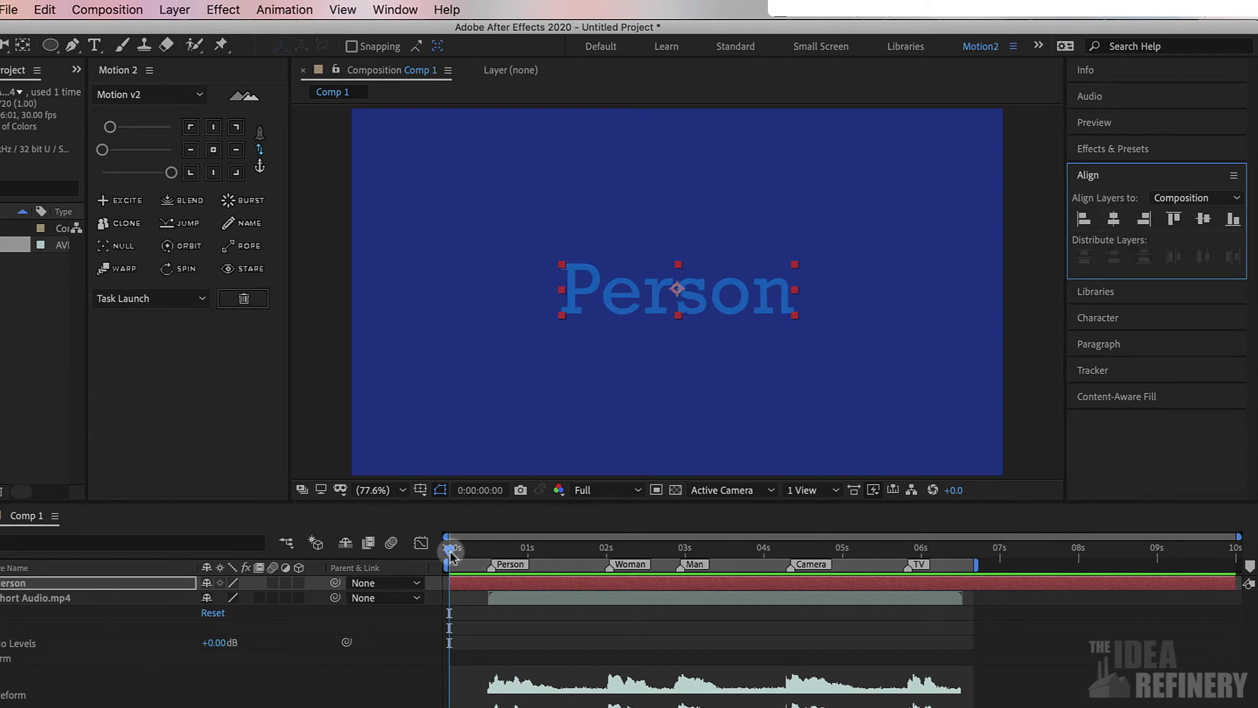
- Trim the Person layer's in-point to the Person marker and scrub to check it
left_click(463, 566)
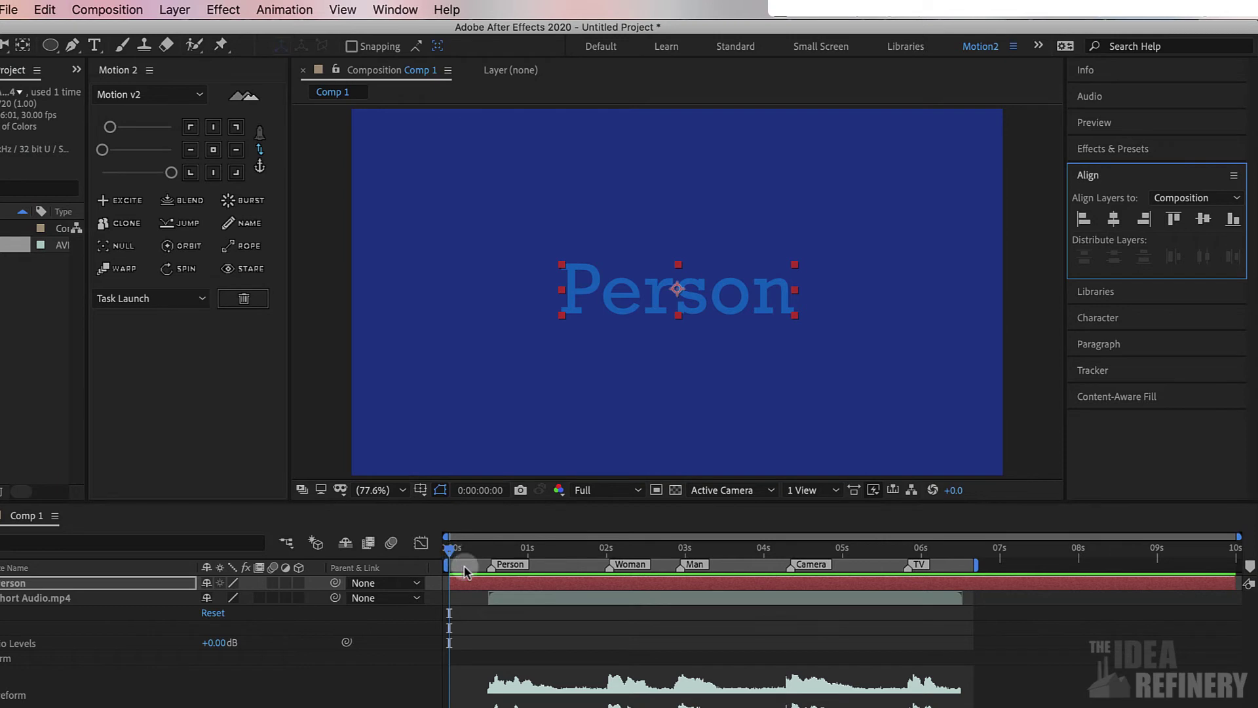
left_click(501, 584)
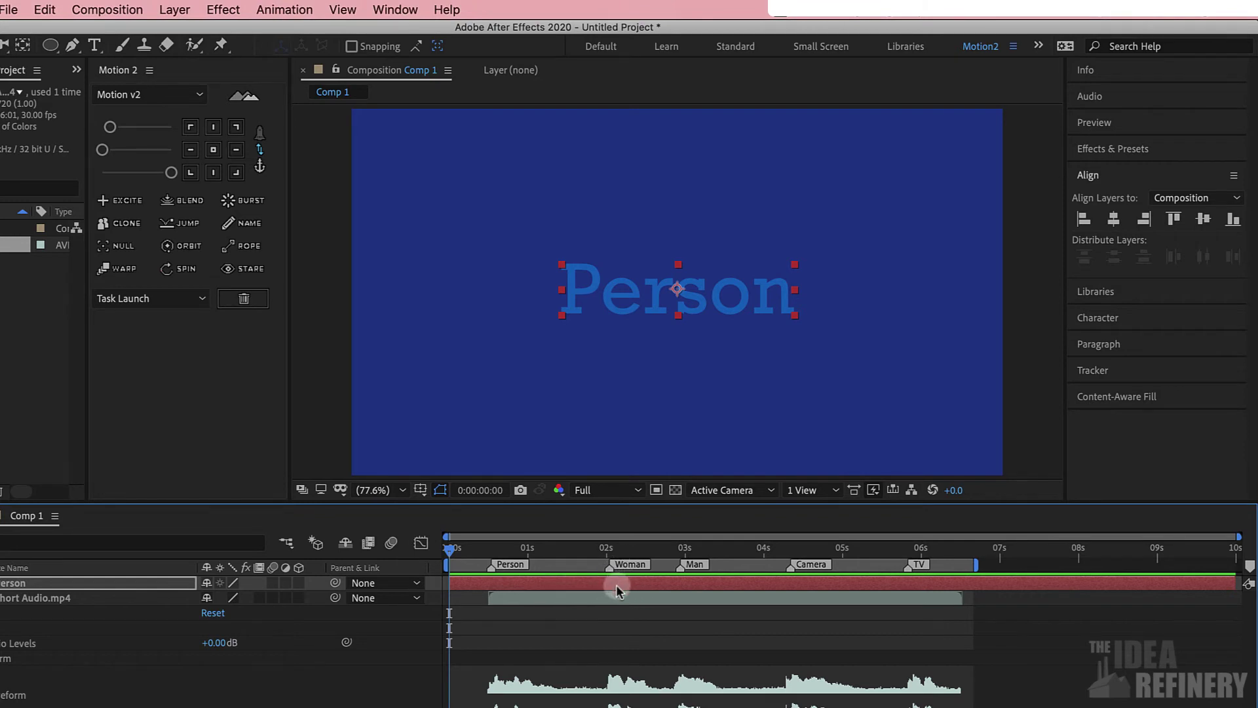
left_click(492, 586)
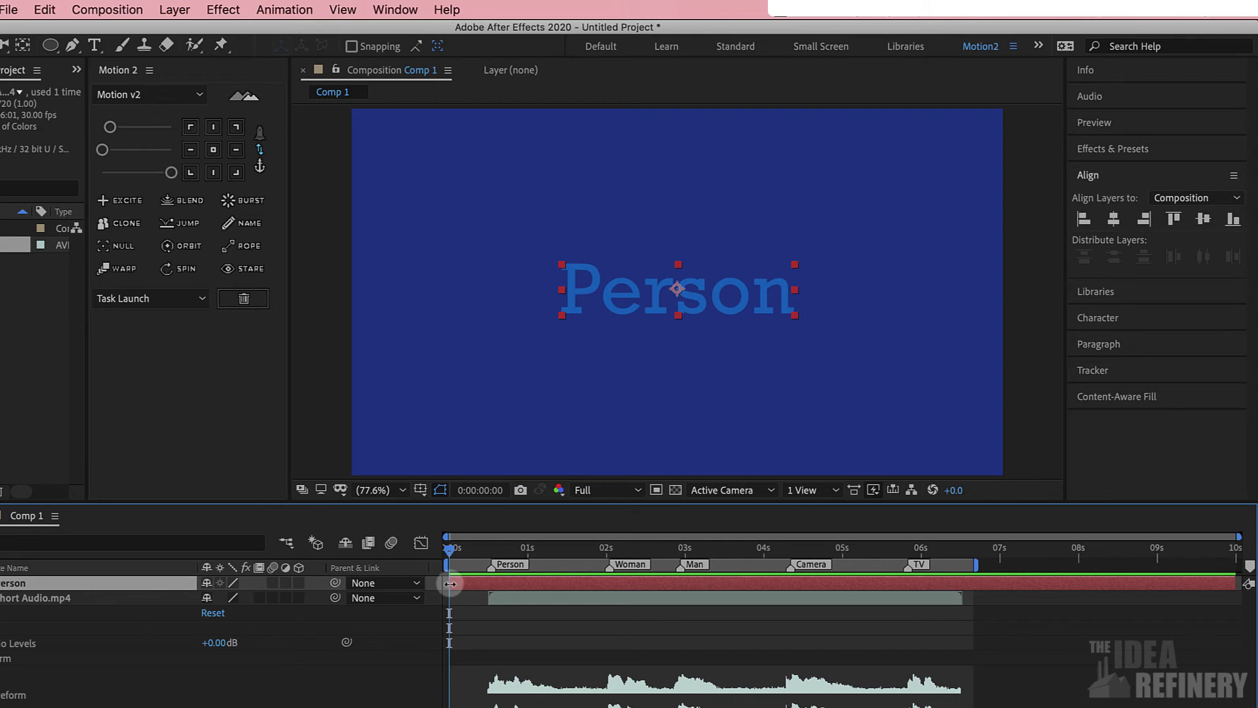
left_click_drag(449, 583, 490, 582)
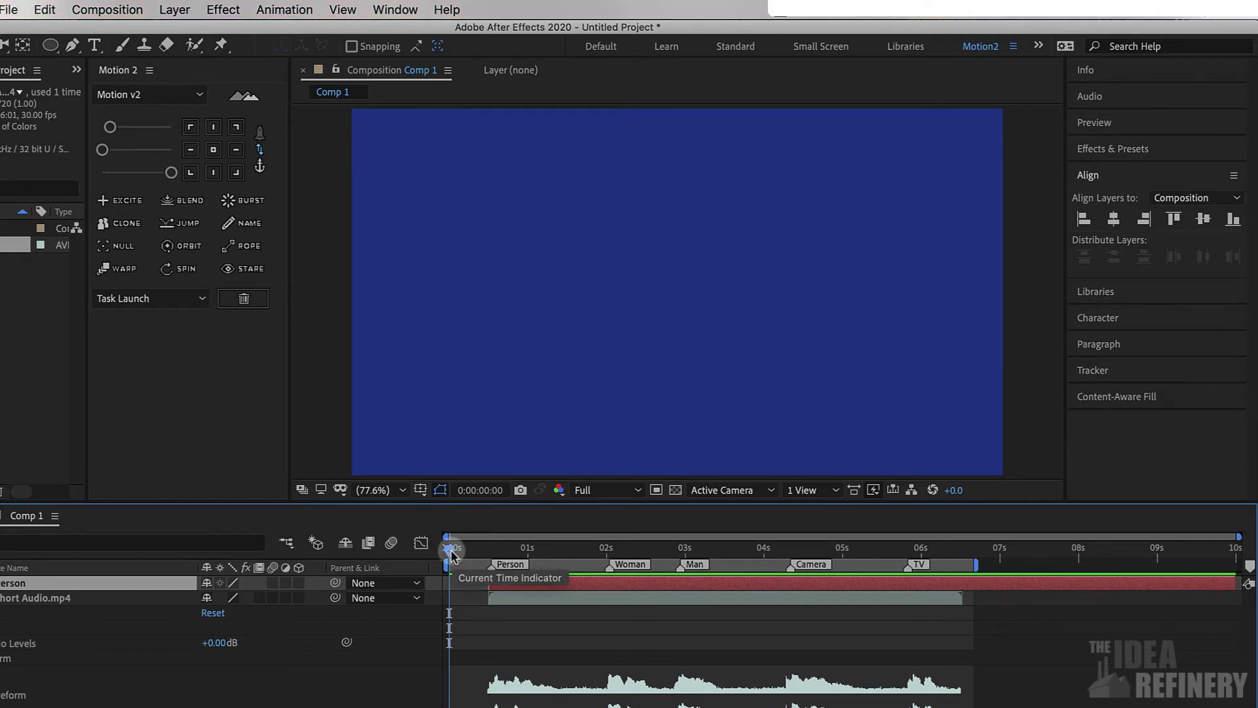
left_click_drag(451, 553, 504, 555)
key("Home")
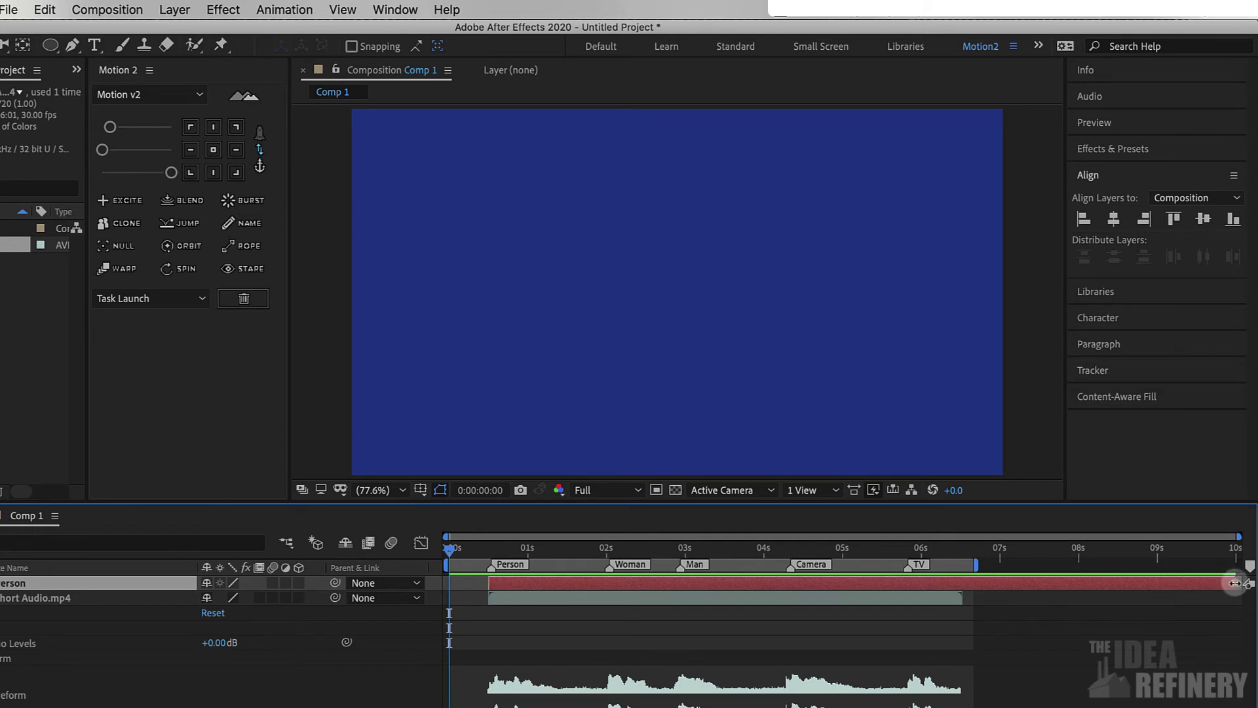
- Trim the Person layer's out-point to the Woman marker and preview the timing
left_click_drag(1235, 582, 616, 591)
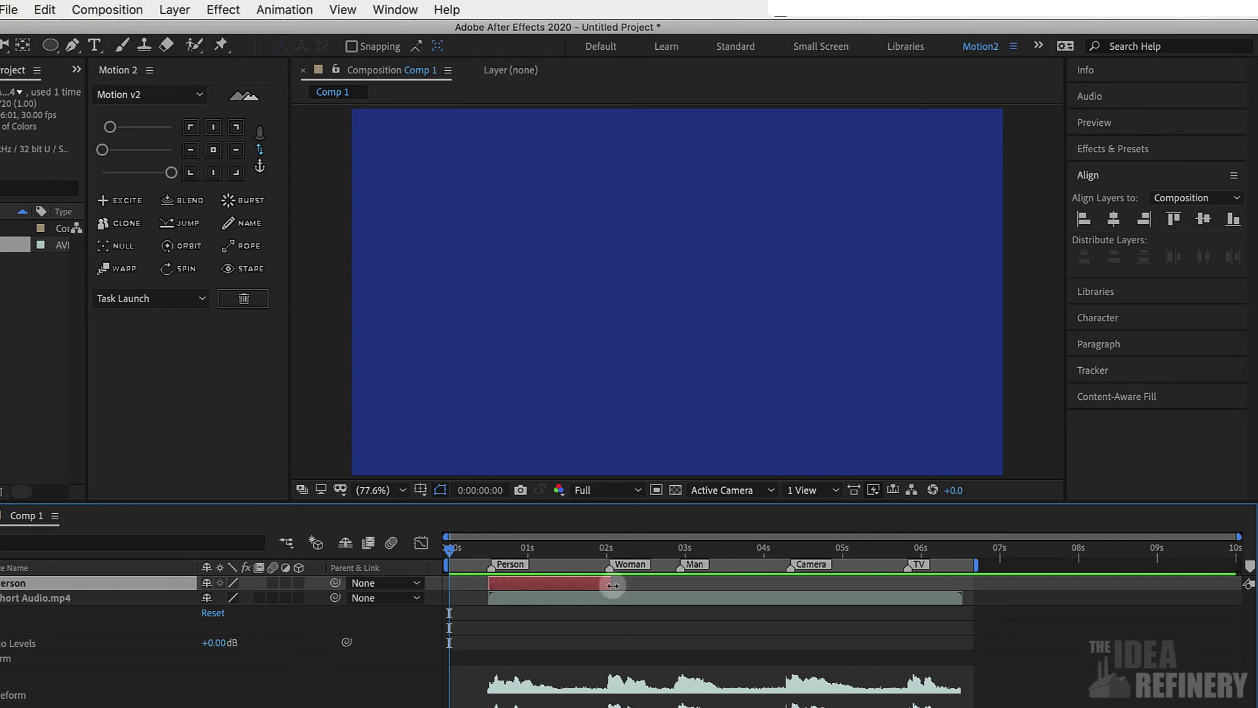
left_click(613, 585)
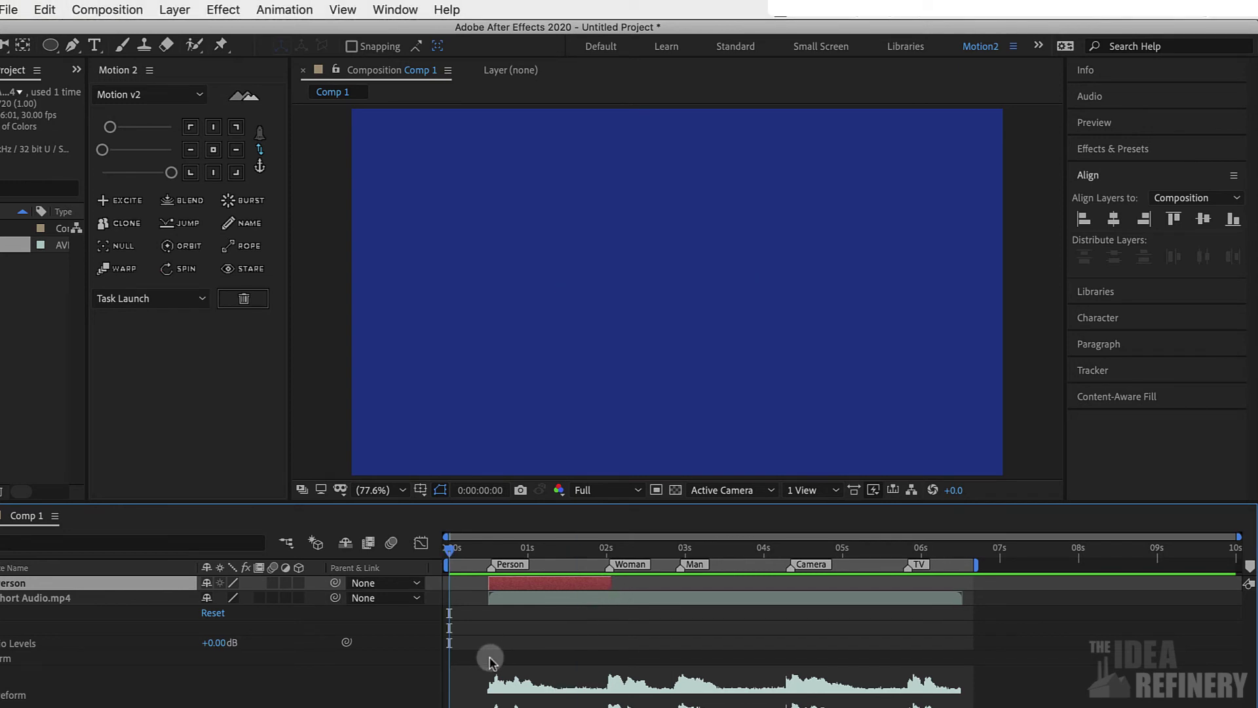
key("space")
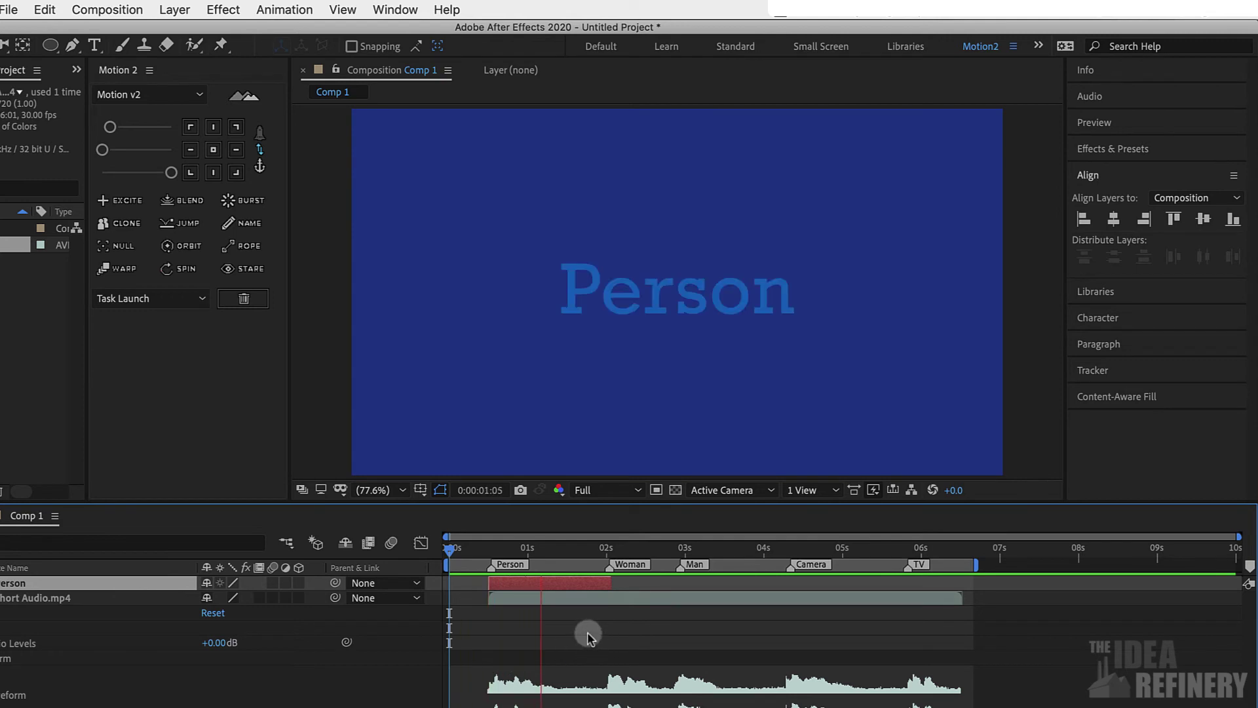
key("space")
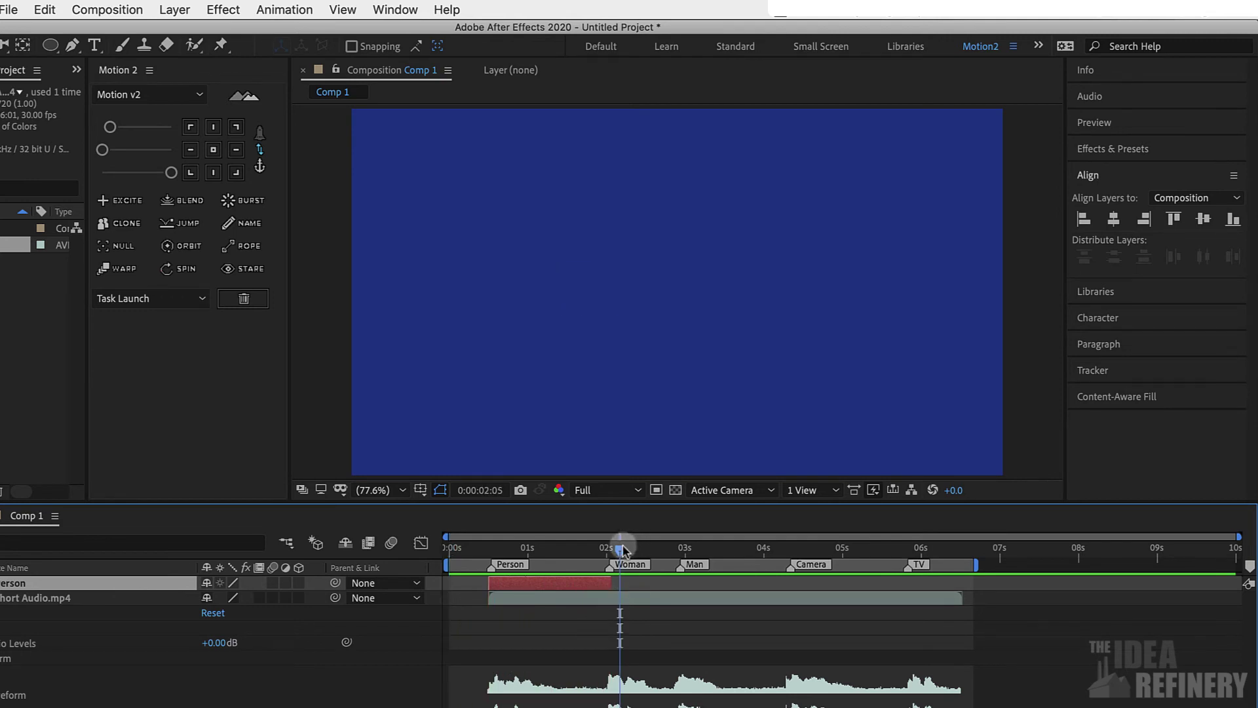
left_click_drag(613, 549, 485, 549)
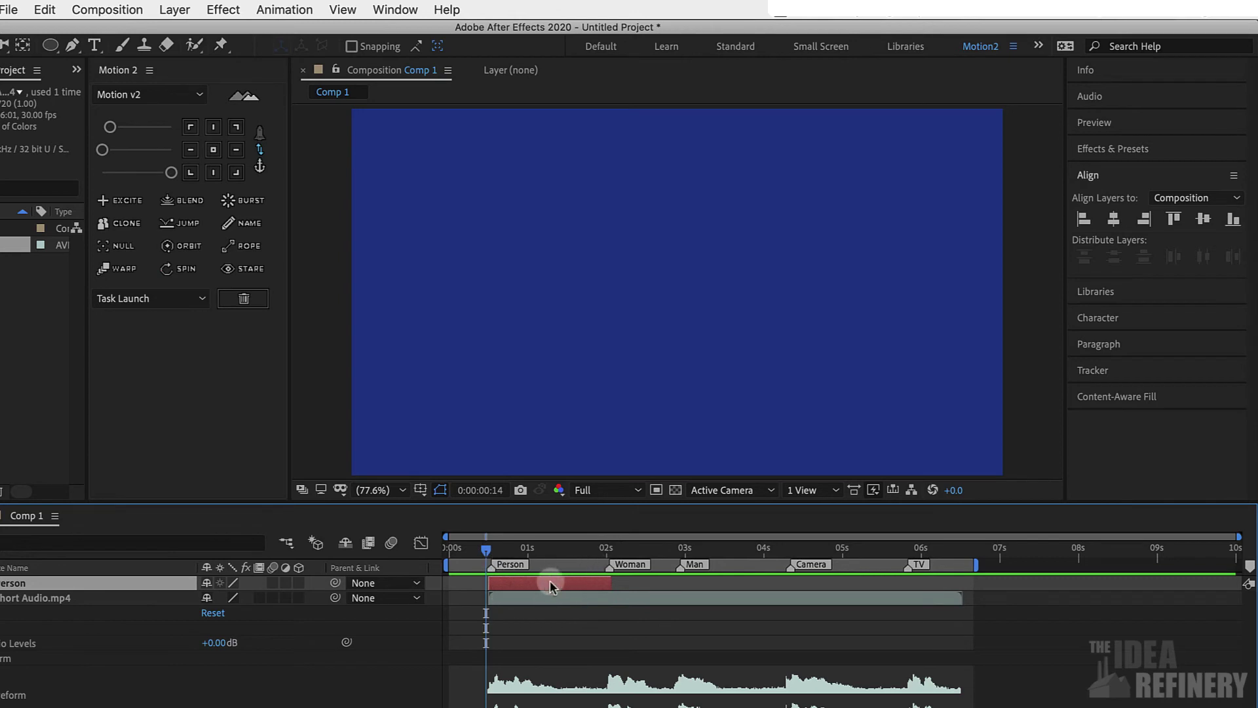
- Set the Person text fill colour to white (F8F9FA) in the Character panel
left_click(1113, 316)
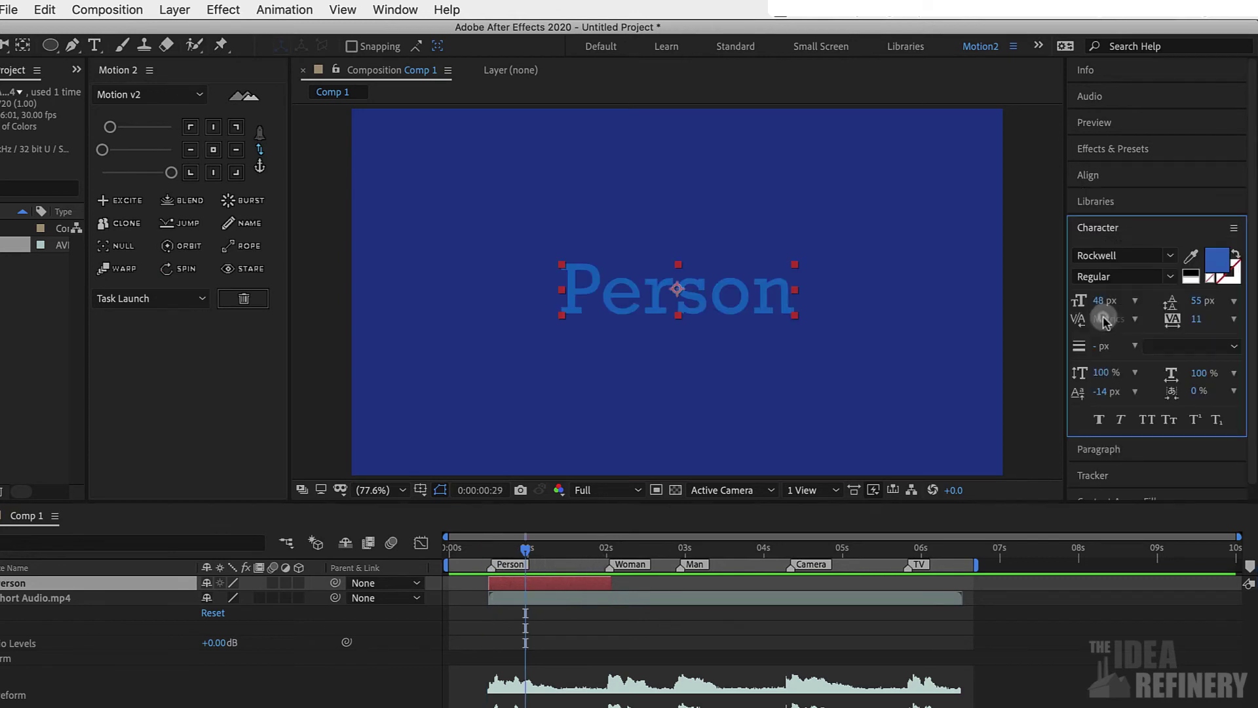
left_click(1218, 265)
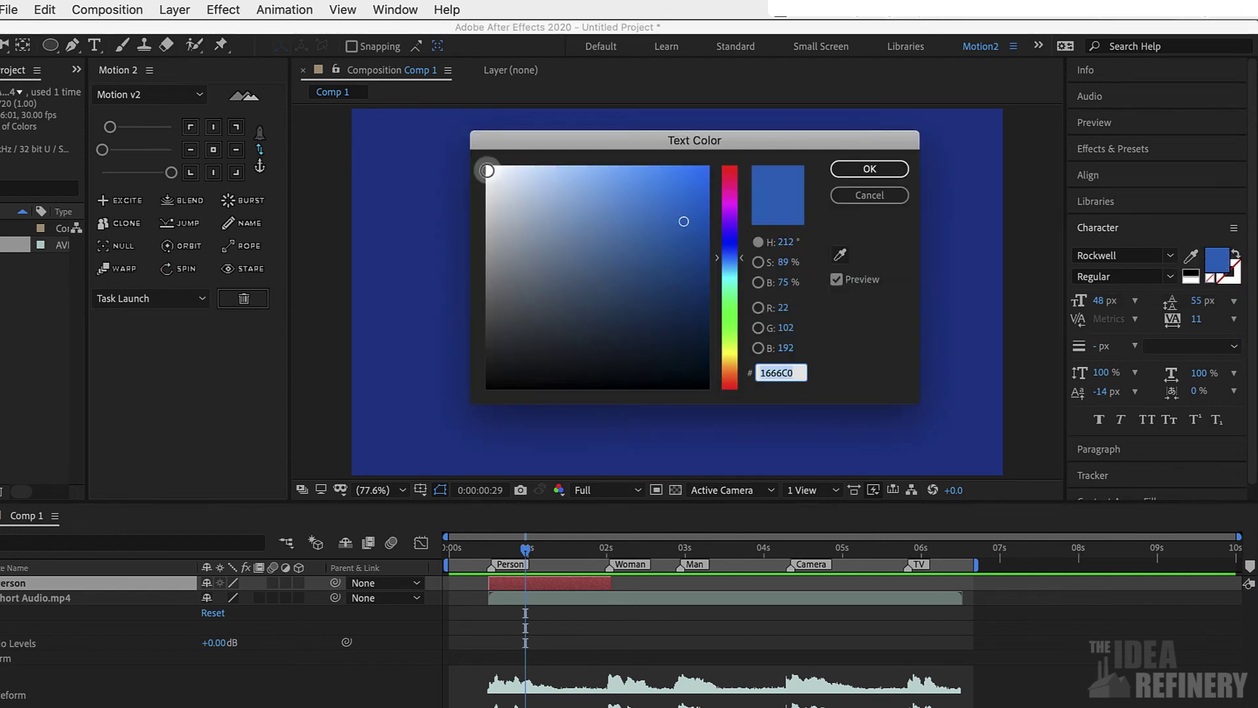
left_click(487, 170)
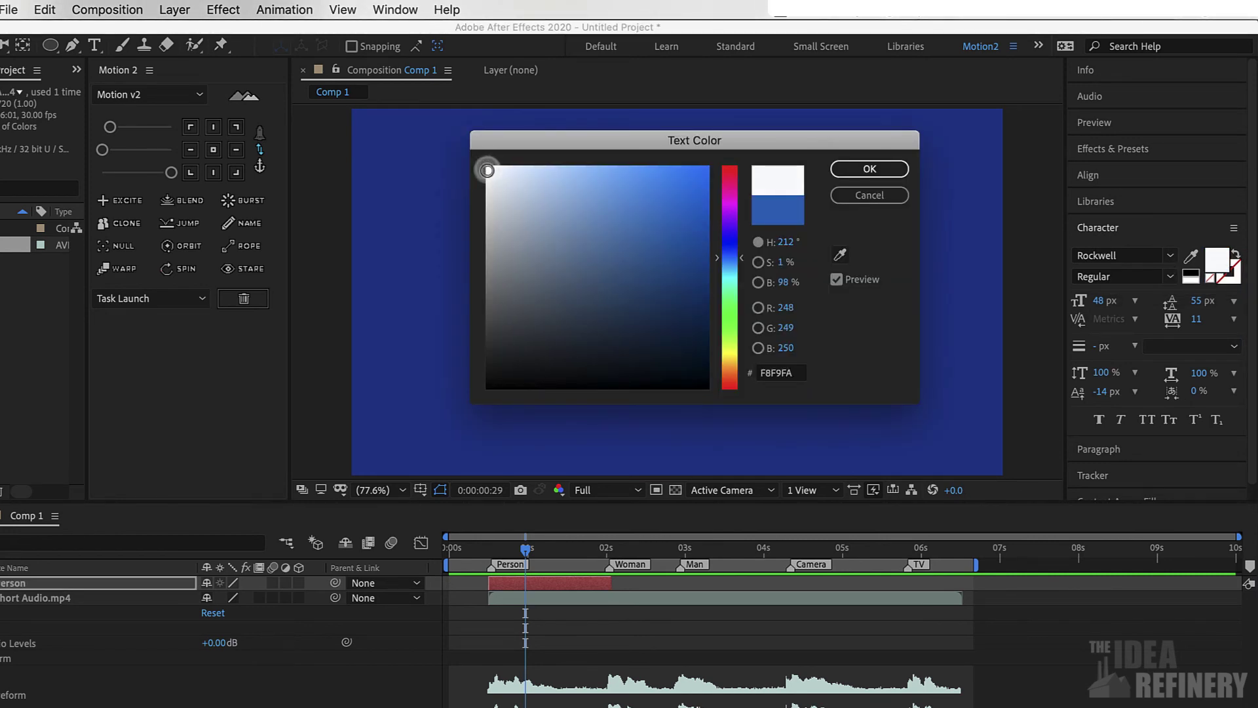
left_click(870, 169)
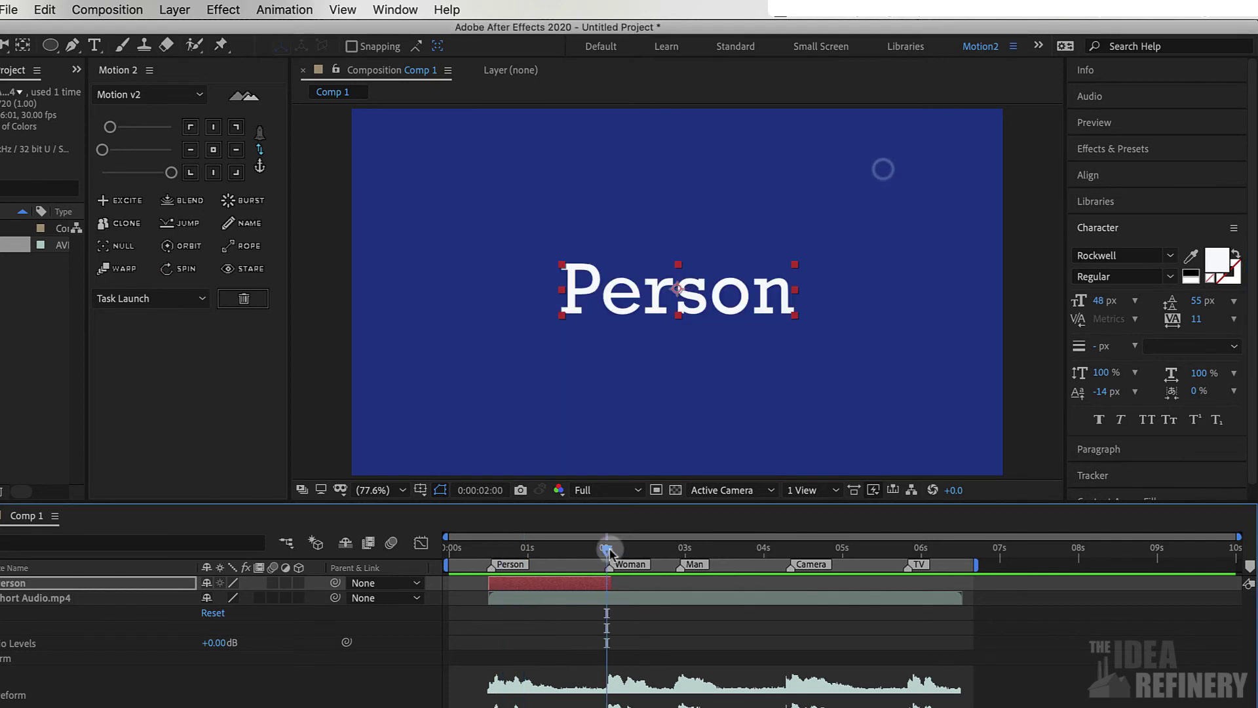
left_click_drag(611, 549, 555, 565)
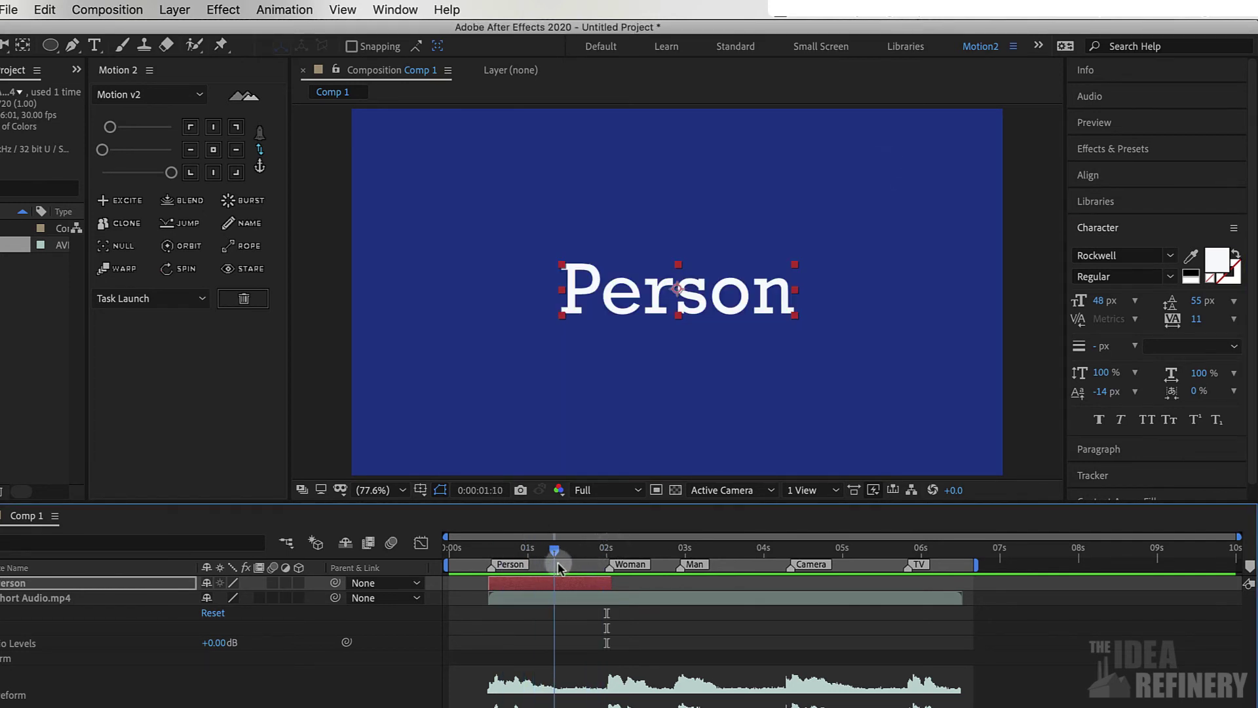
left_click(533, 583)
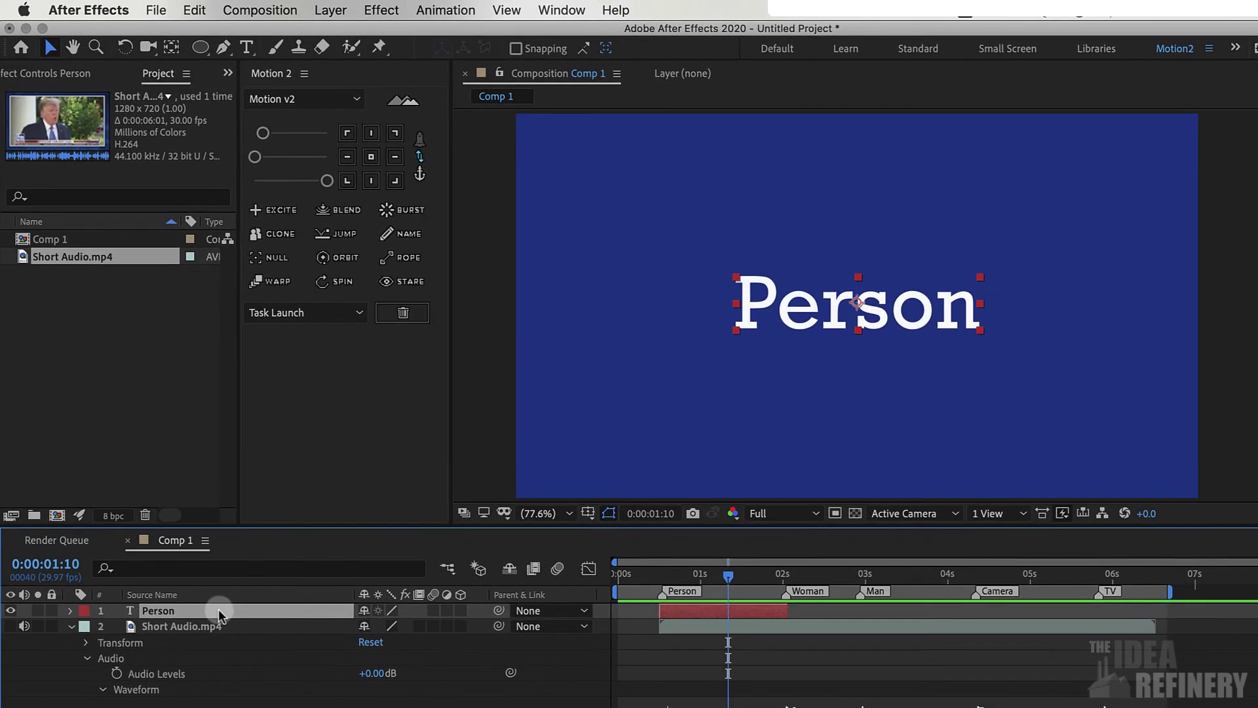
- Duplicate the Person layer and slide Person 2 to start at the Woman marker
left_click(68, 583)
left_click(36, 582)
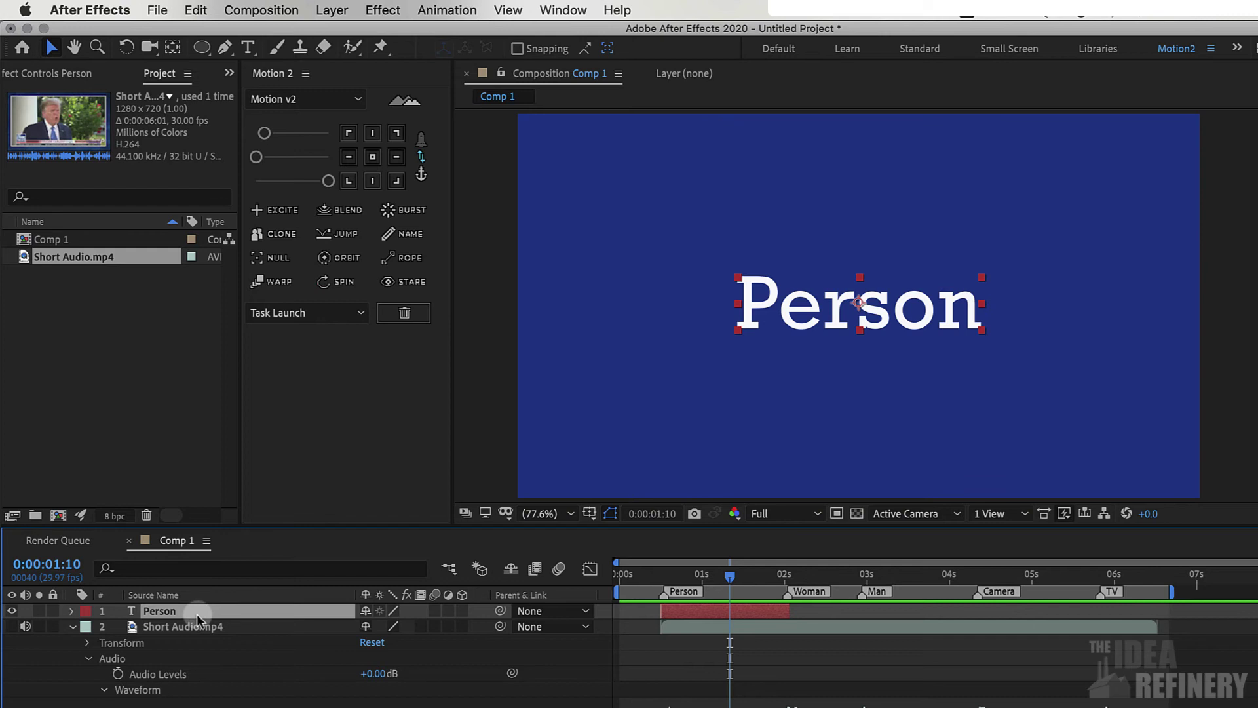
key("super+d")
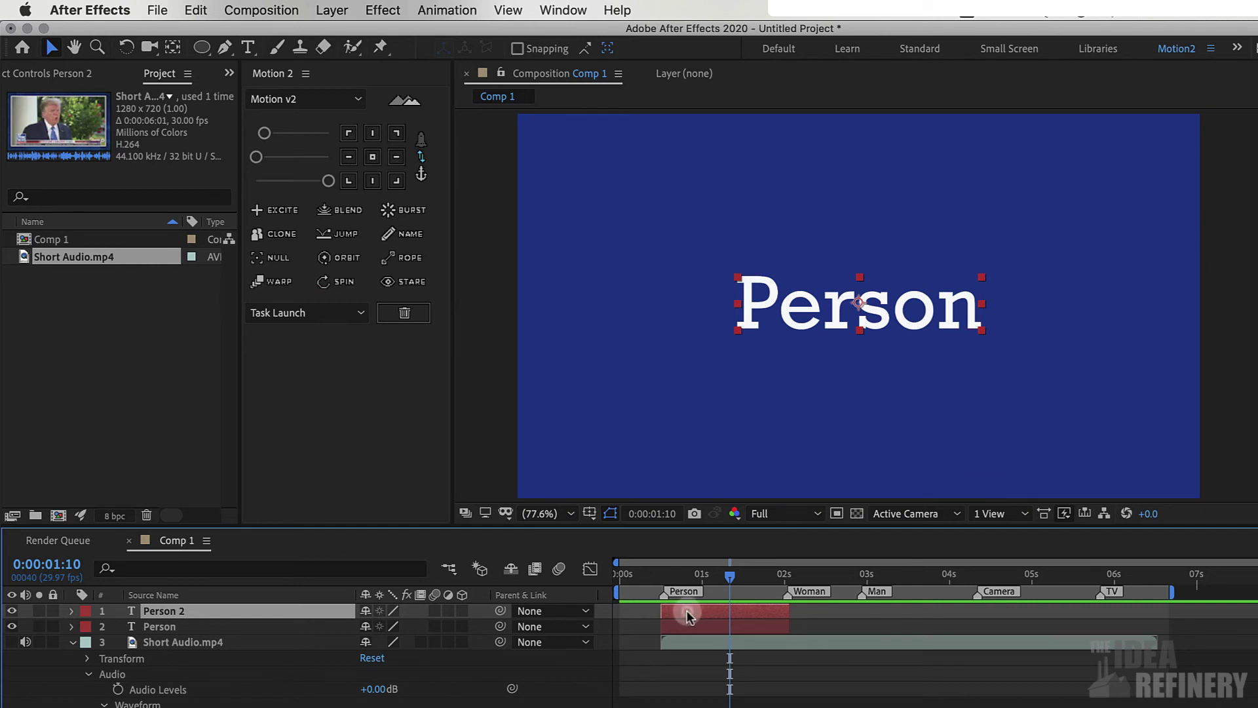
left_click_drag(686, 611, 817, 619)
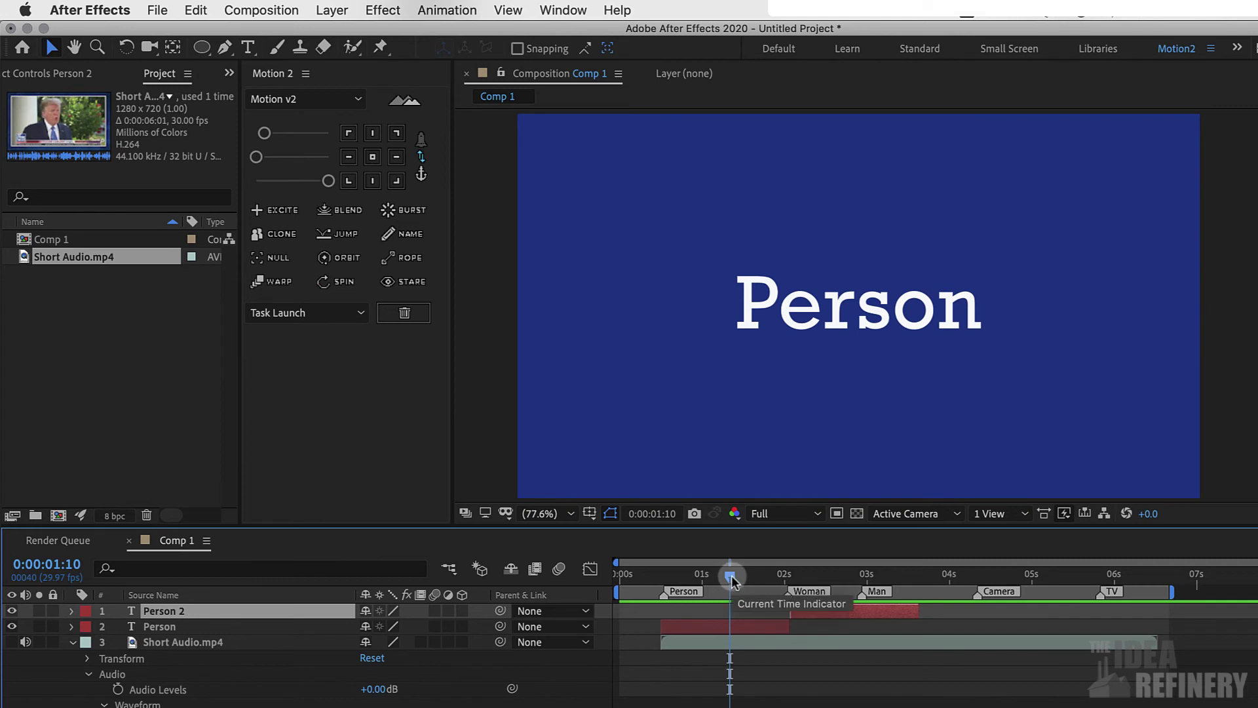
left_click_drag(731, 577, 820, 580)
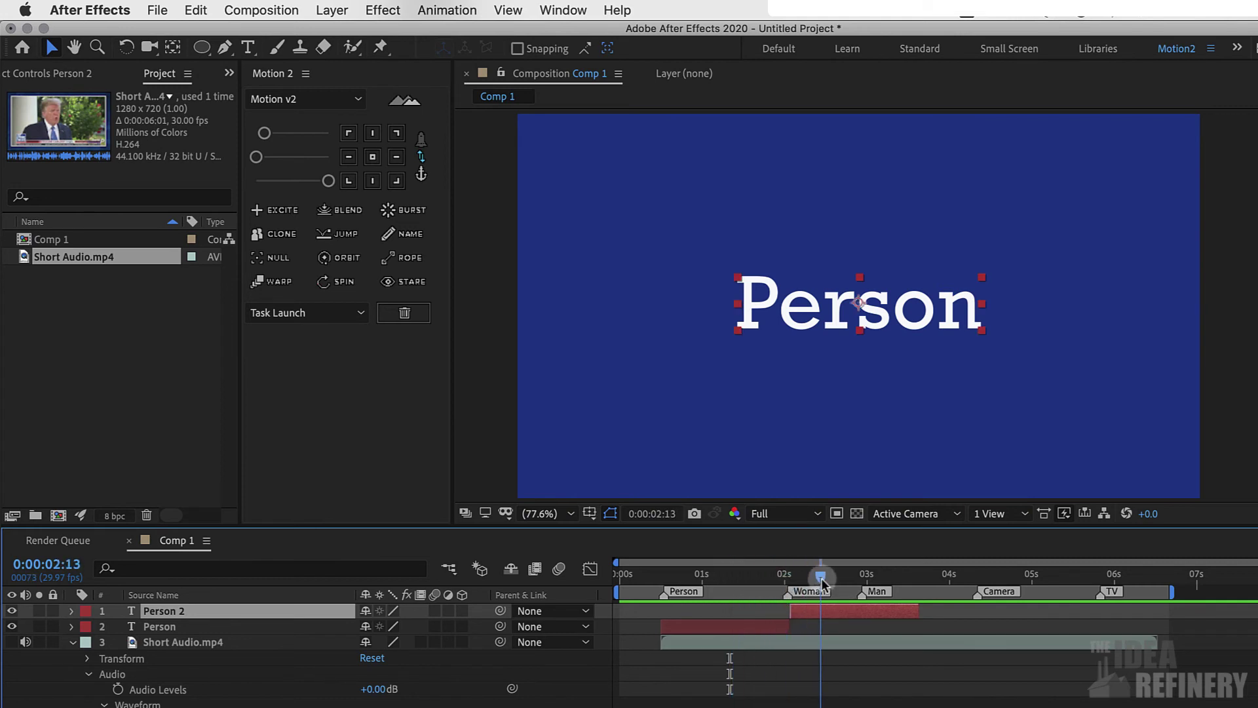
left_click(815, 612)
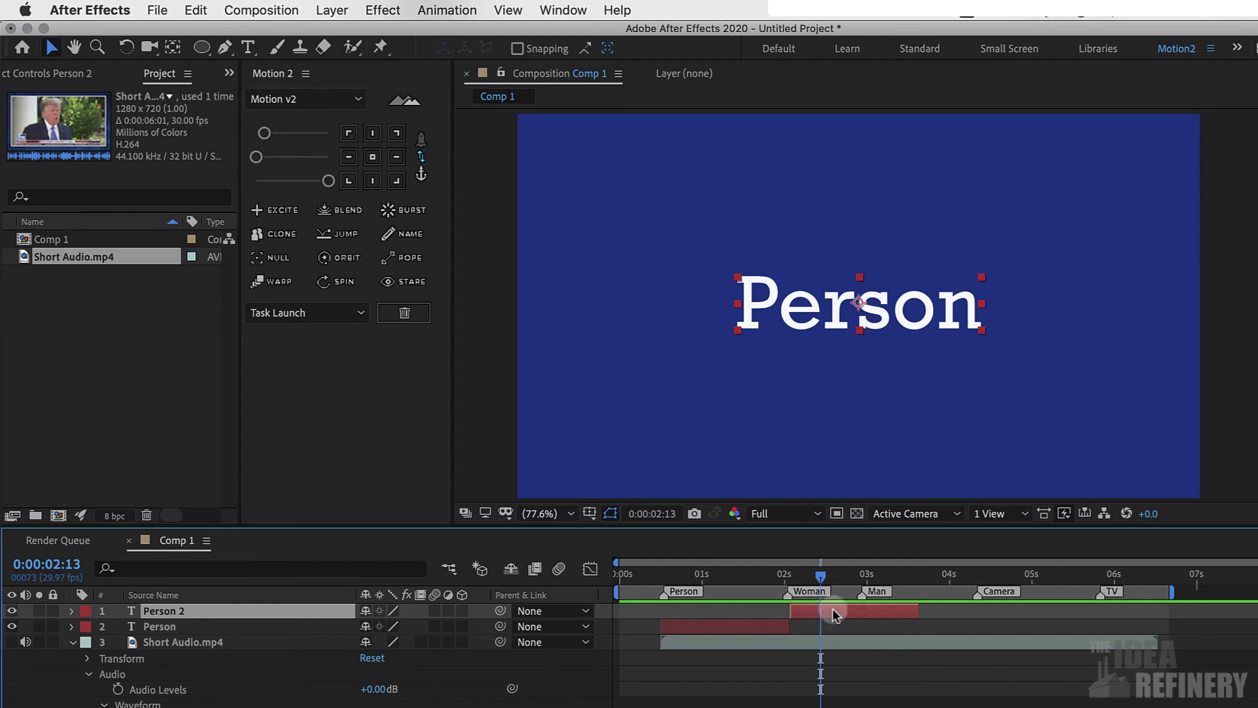
- Retype the duplicate's text as Woman and trim its out-point to the Man marker
left_click(248, 47)
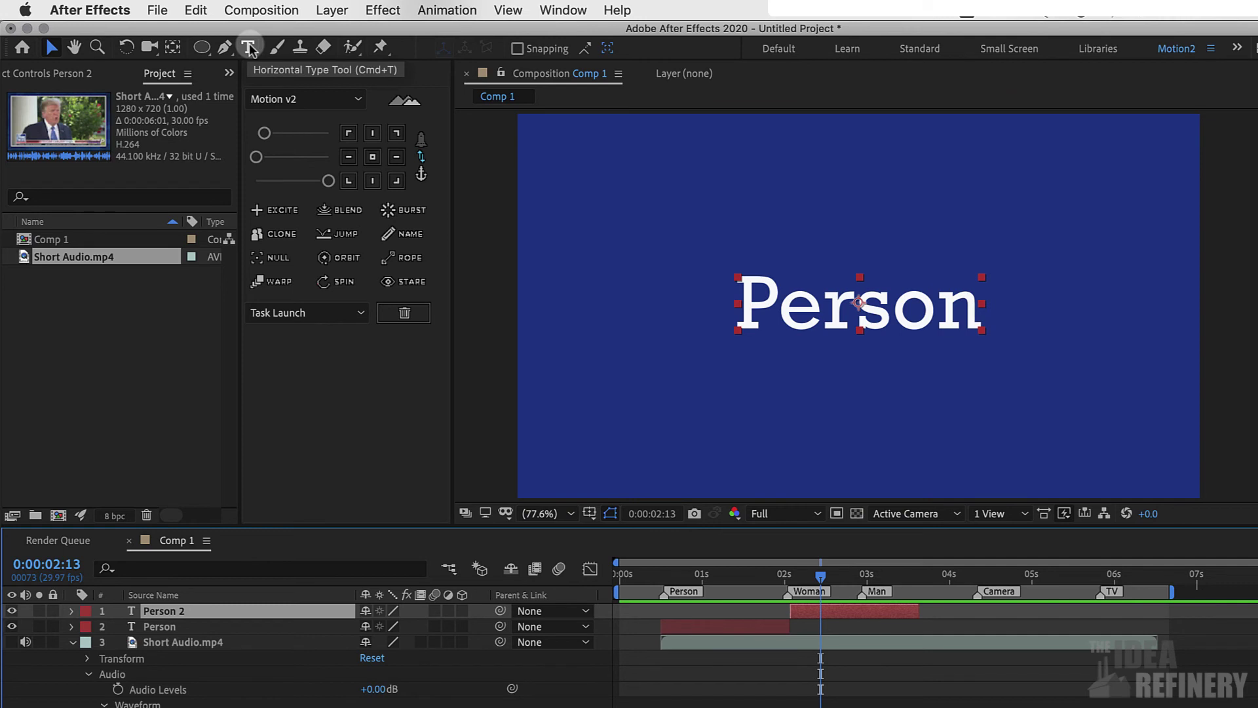
left_click(249, 48)
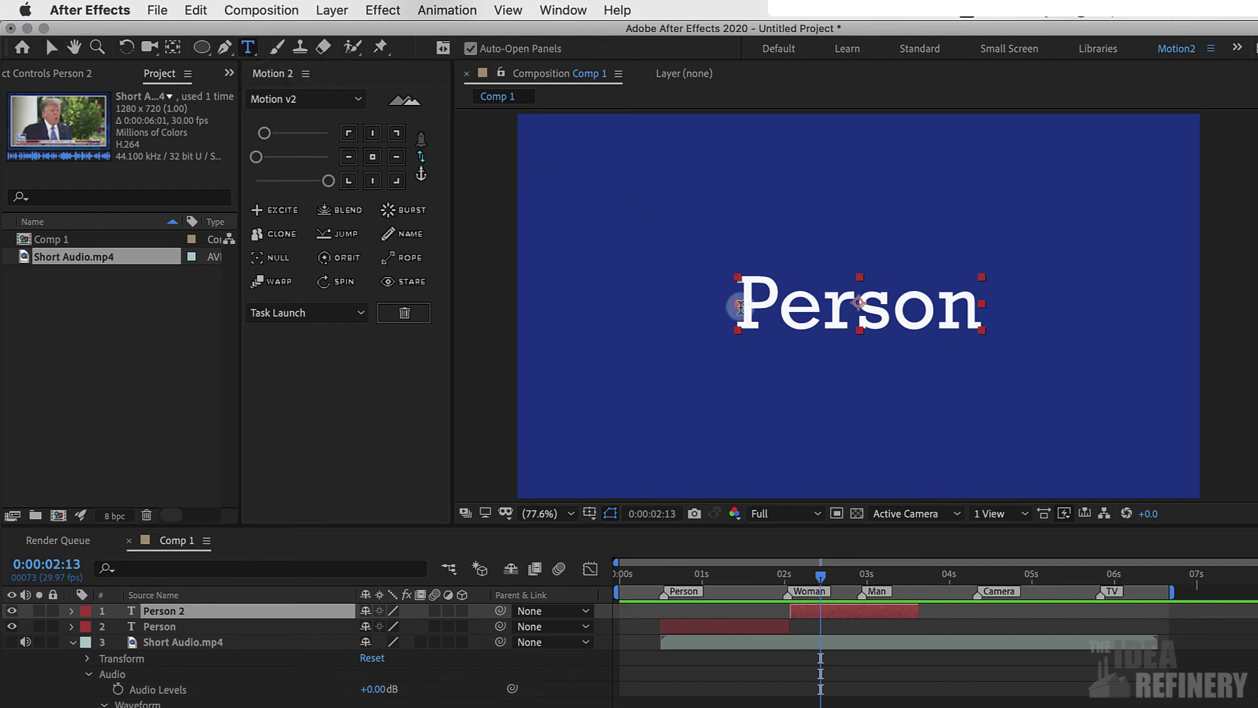
left_click(739, 309)
left_click_drag(739, 309, 997, 317)
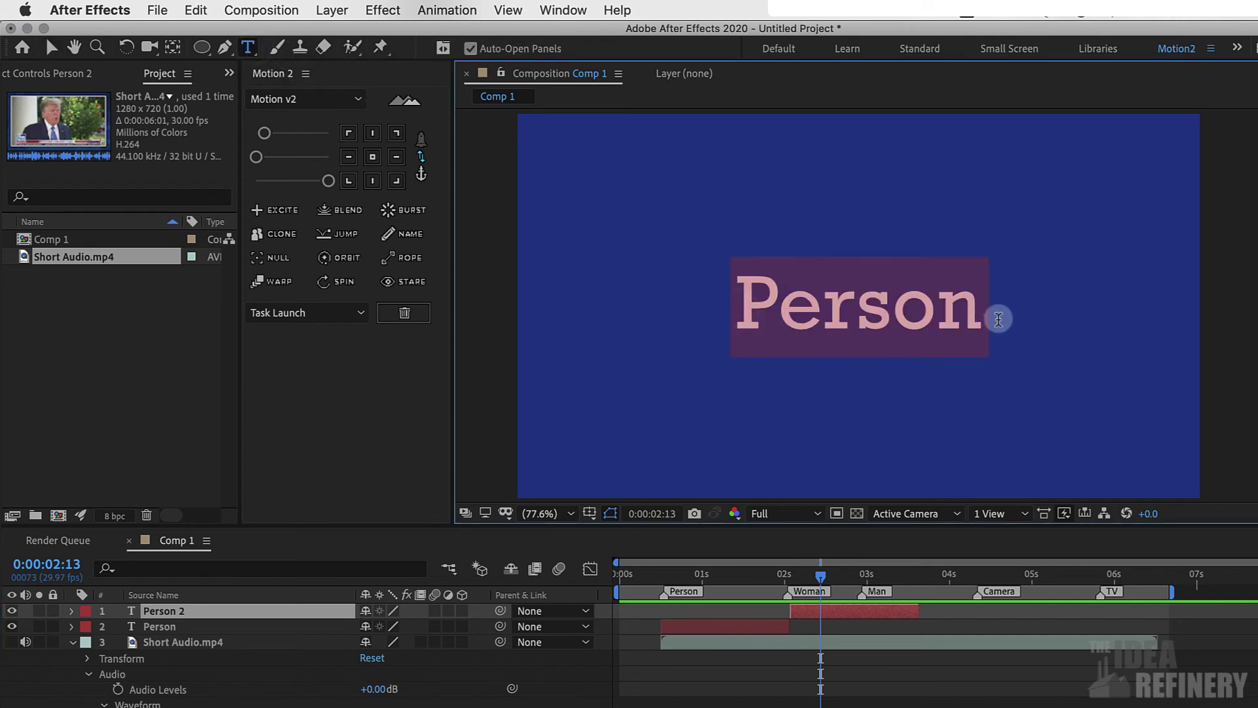
type("Woman")
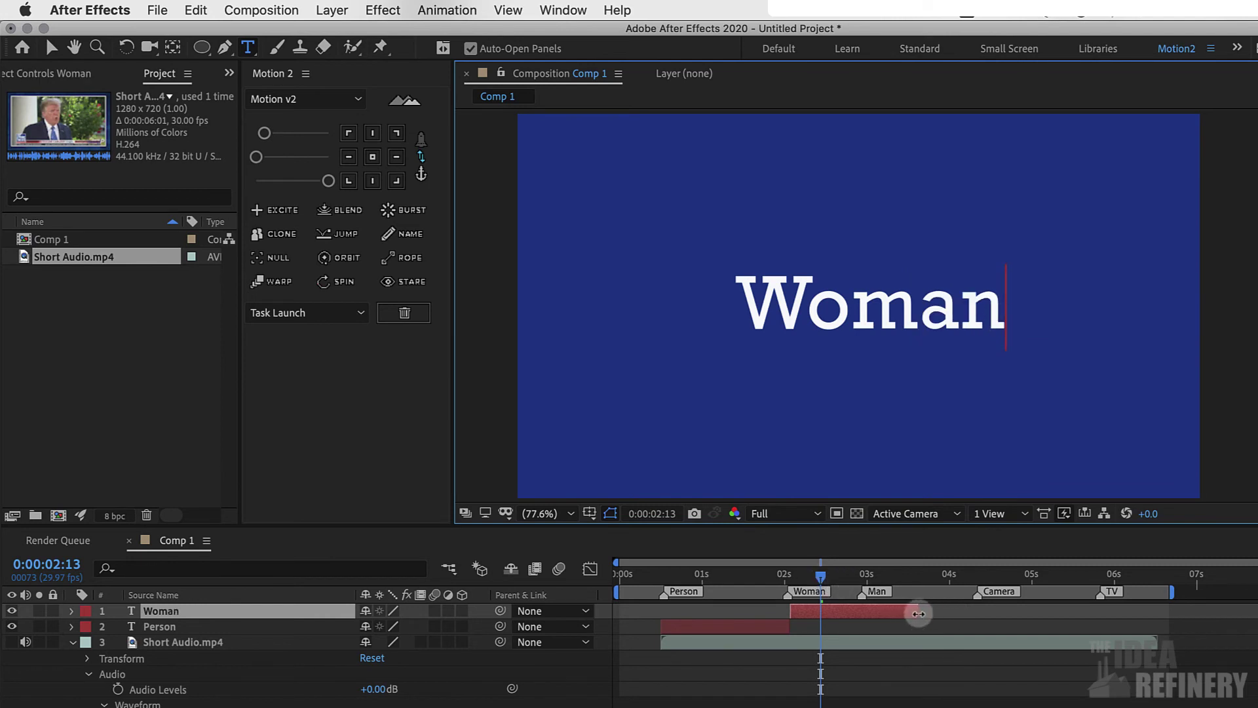
left_click_drag(921, 612, 865, 615)
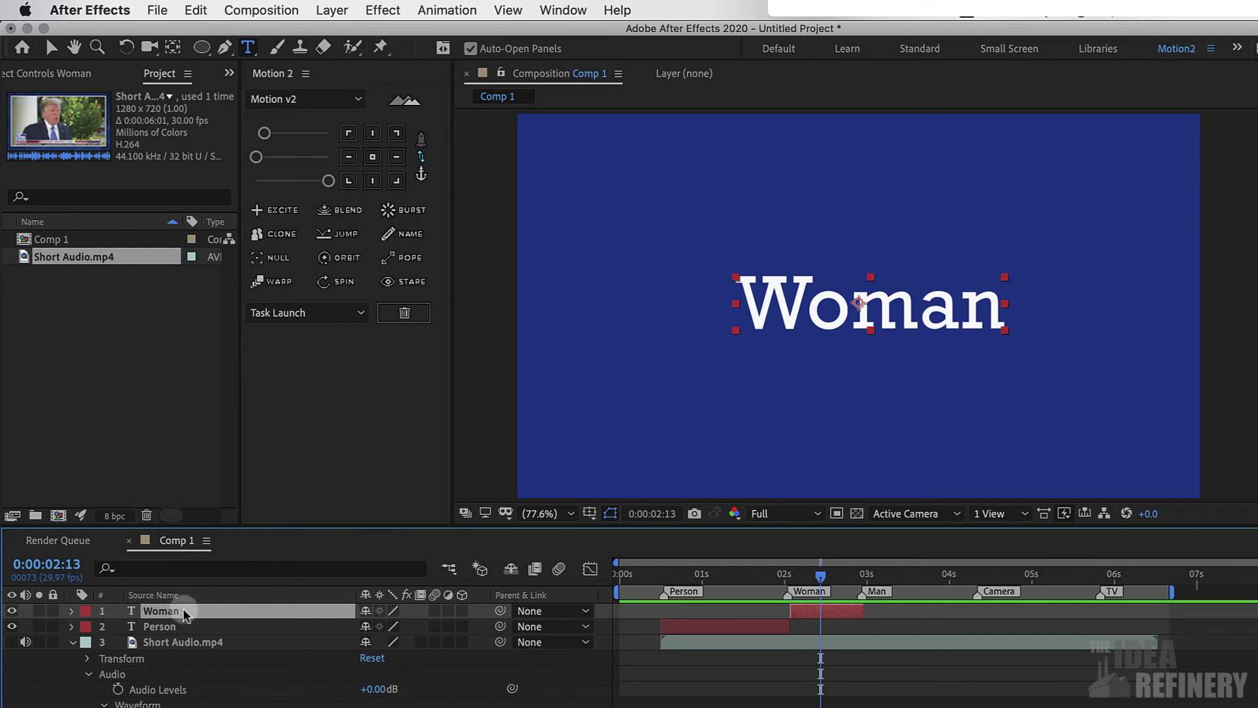
- Duplicate the Woman layer, start the copy at the Man marker, and extend it to the Camera marker
key("ctrl+d")
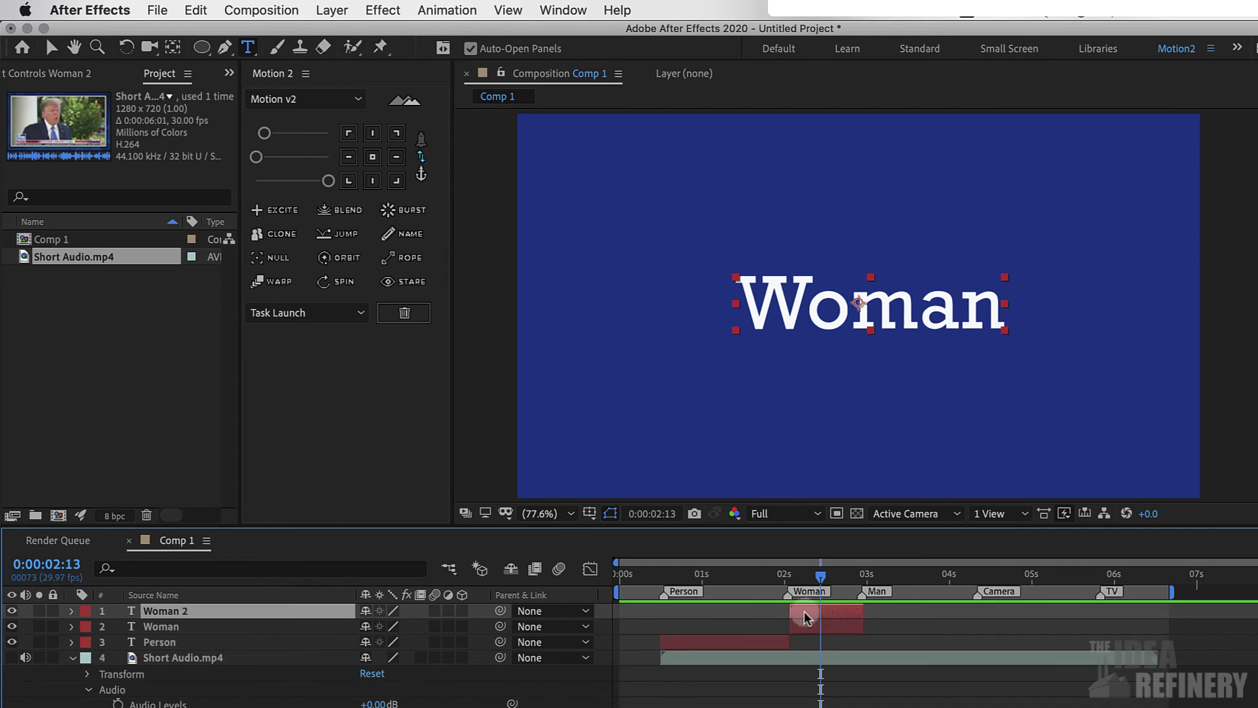
left_click_drag(808, 618, 881, 619)
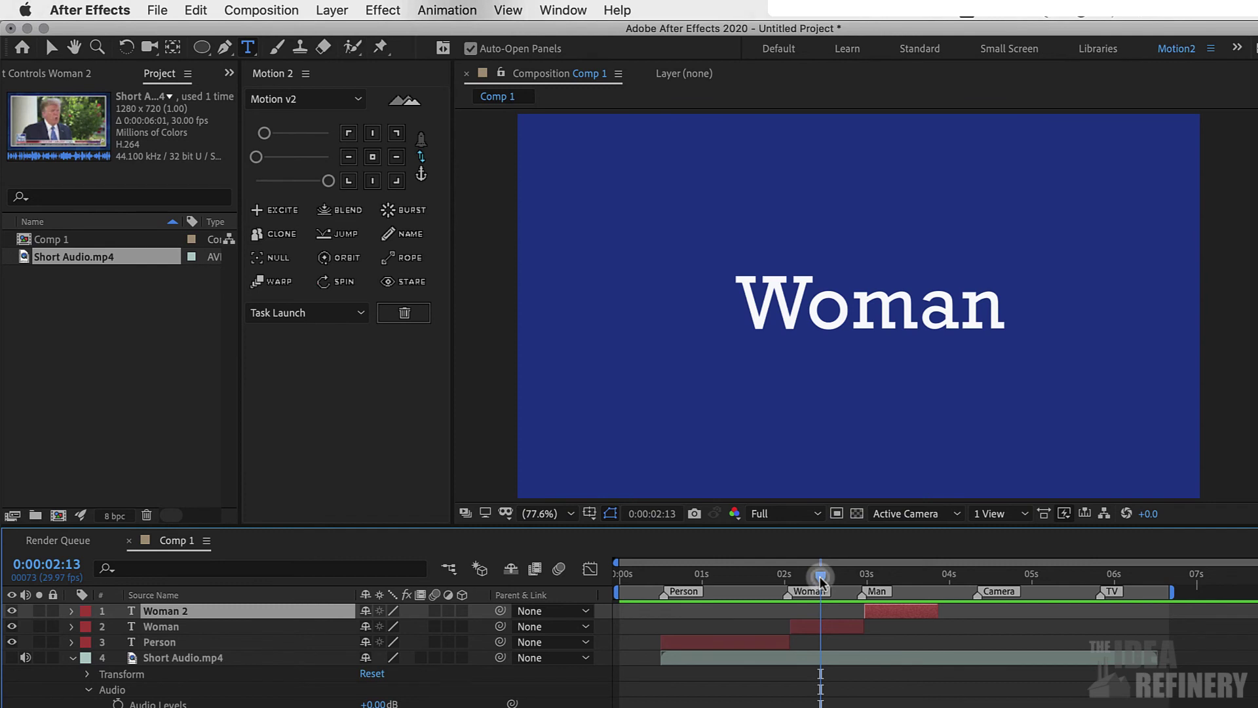
left_click_drag(820, 580, 899, 583)
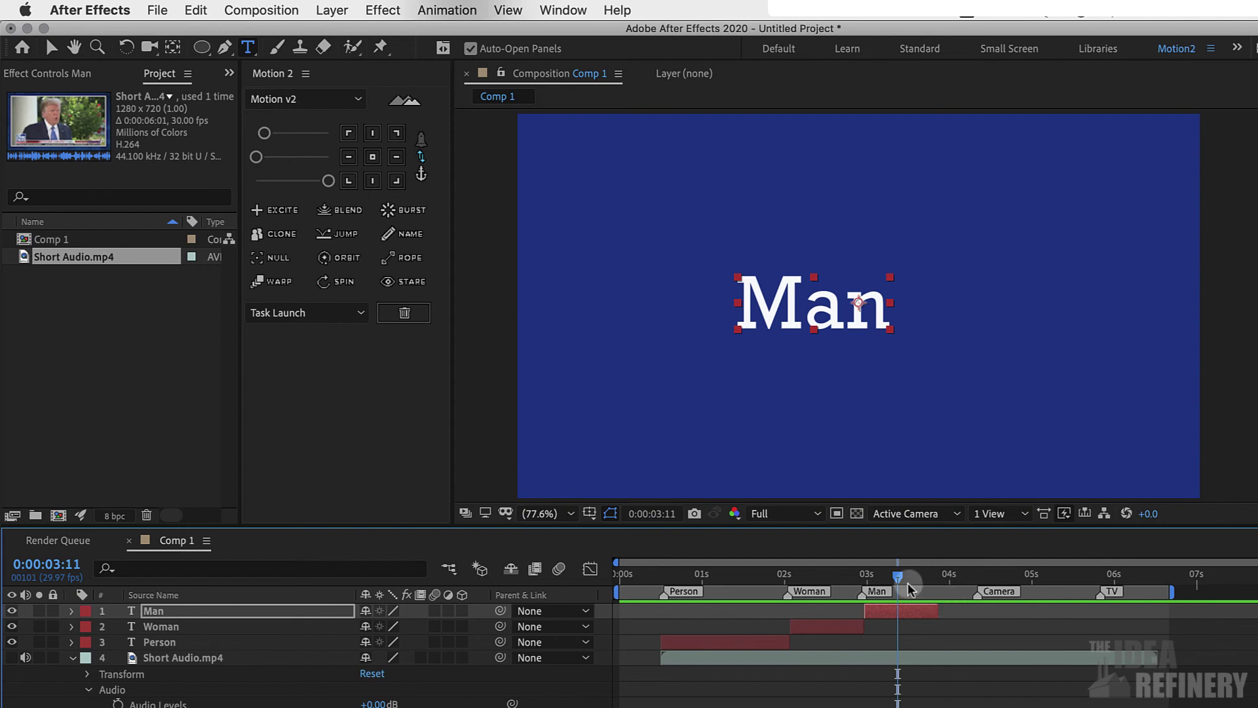
left_click_drag(927, 616, 975, 612)
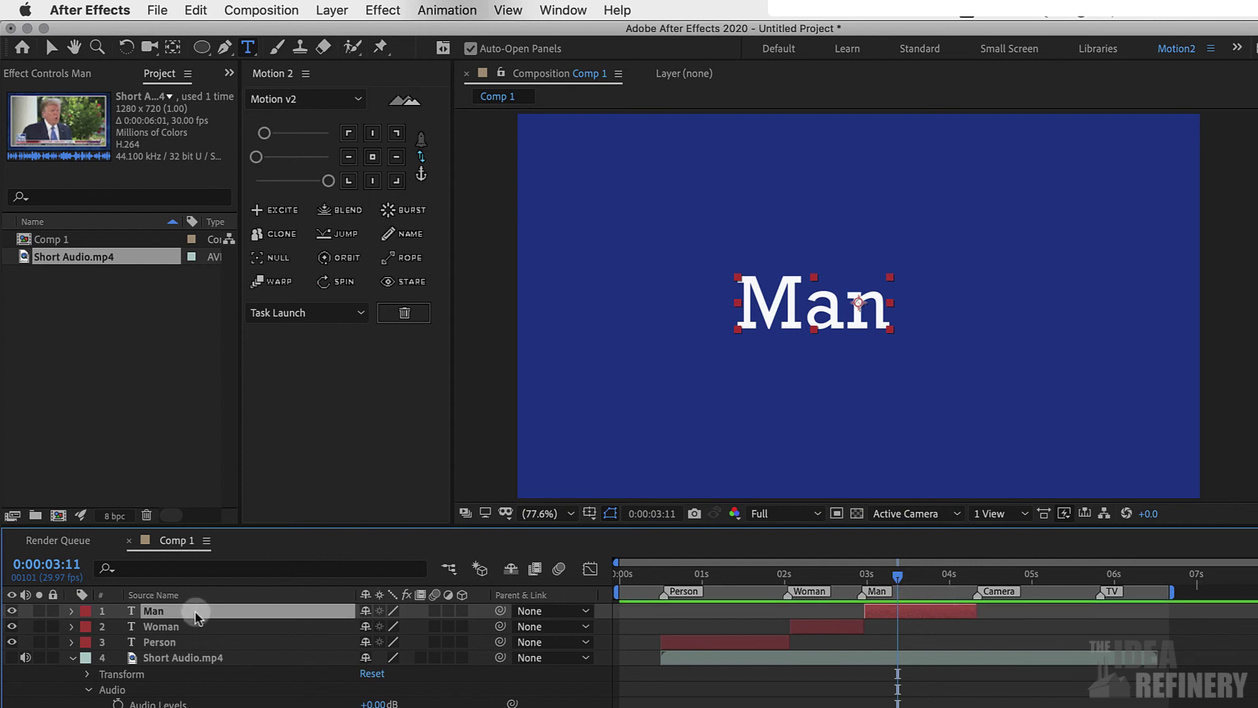
- Duplicate the Man layer, start it at the Camera marker, and change its text to Camera
key("super+d")
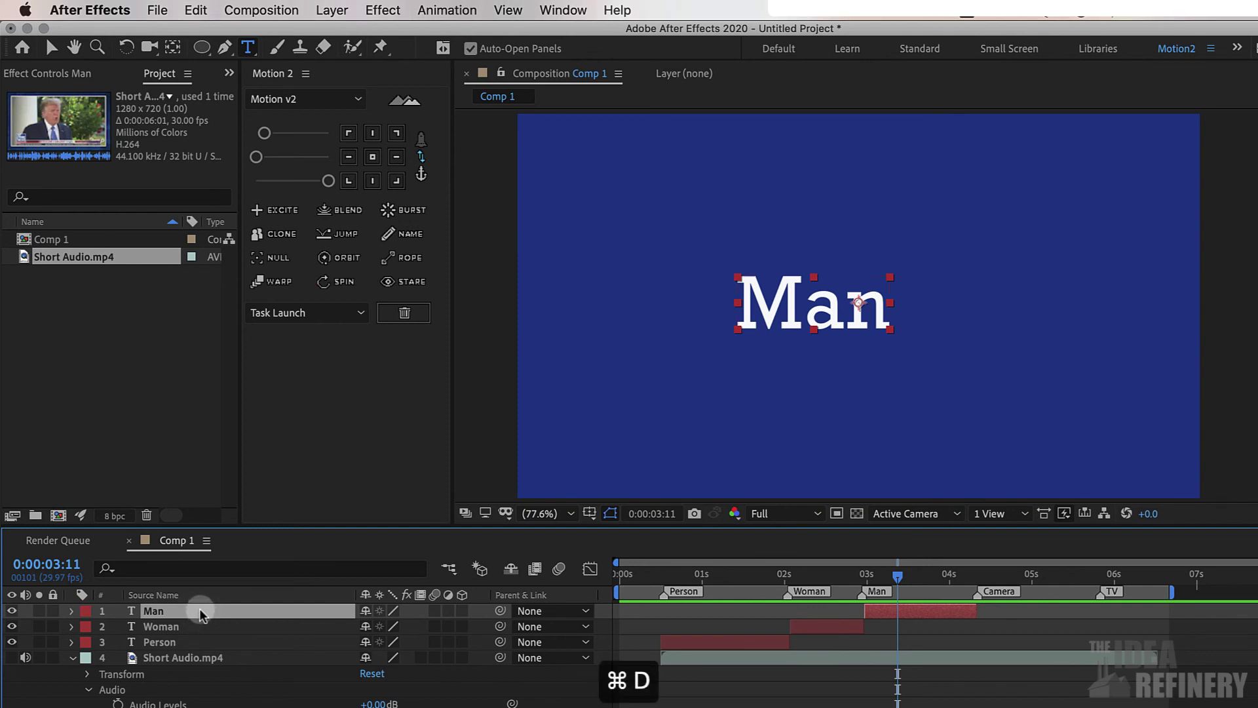
left_click_drag(940, 611, 1047, 620)
left_click(1060, 597)
double_click(1087, 639)
type("Camera")
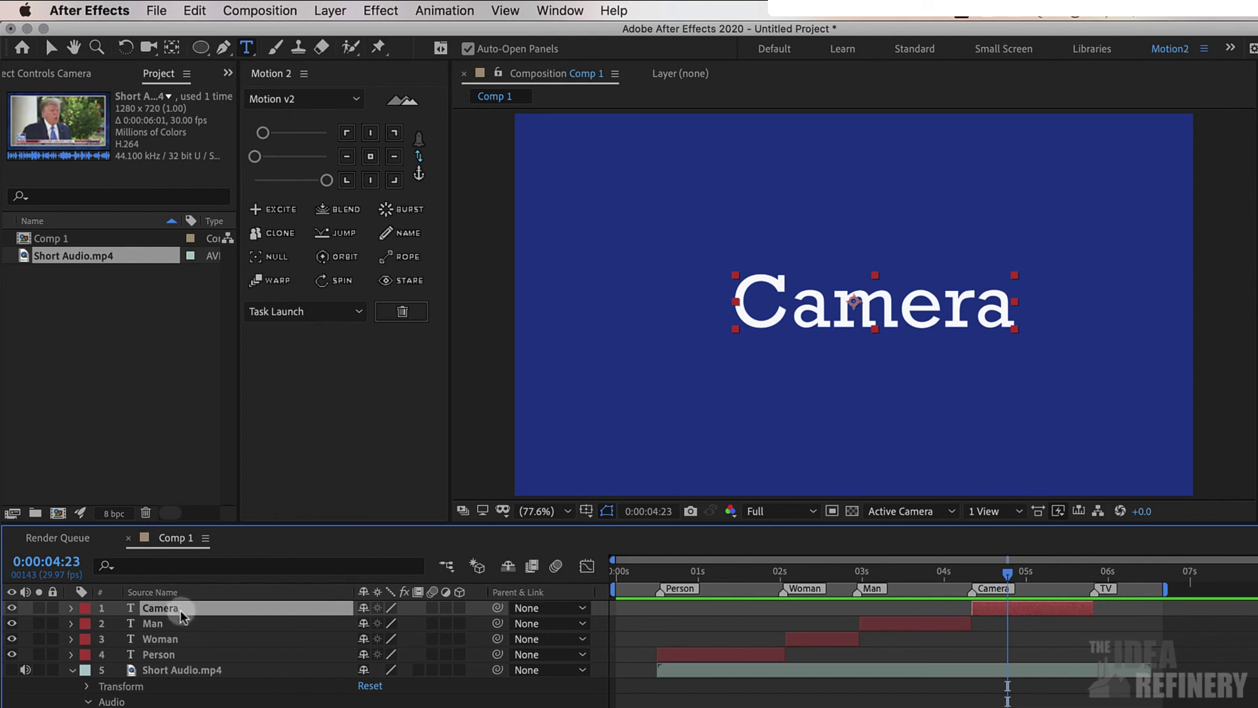
- Duplicate the Camera layer, start it at the TV marker, and change its text to TV
key("super+d")
mouse_move(1048, 613)
left_mouse_down()
mouse_move(1173, 626)
mouse_move(1165, 608)
left_mouse_up()
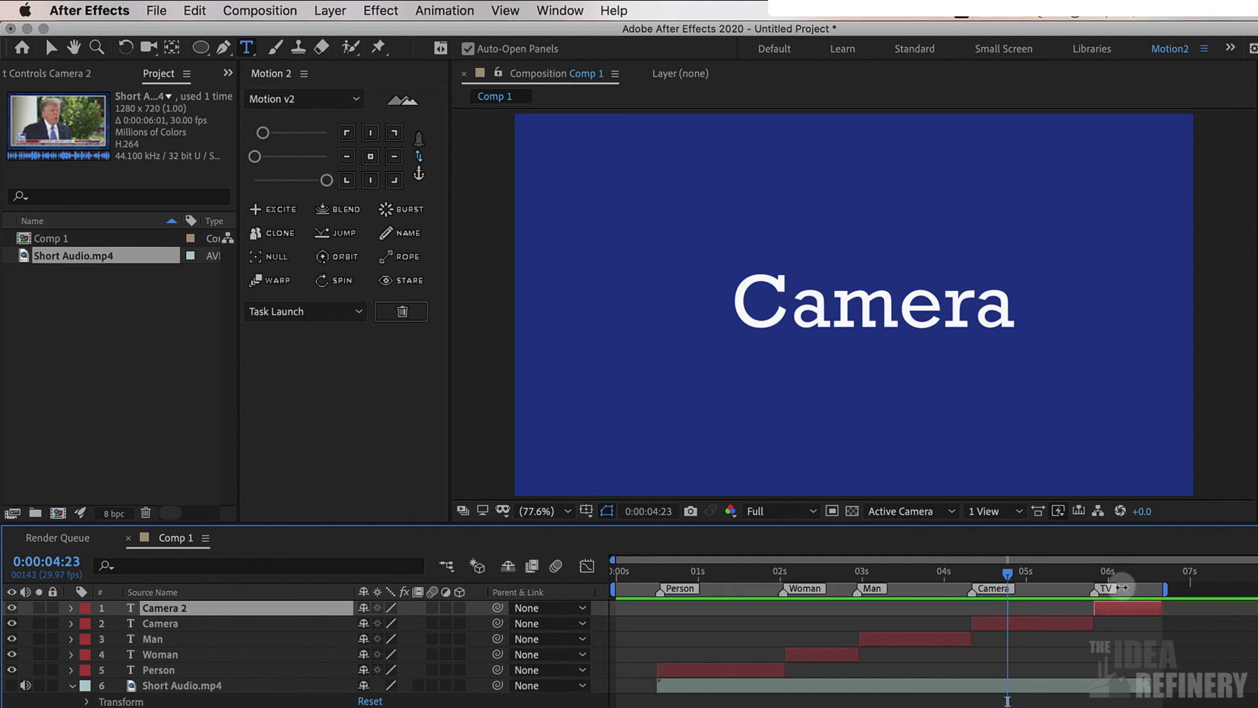
left_click(1116, 571)
double_click(845, 324)
type("TV")
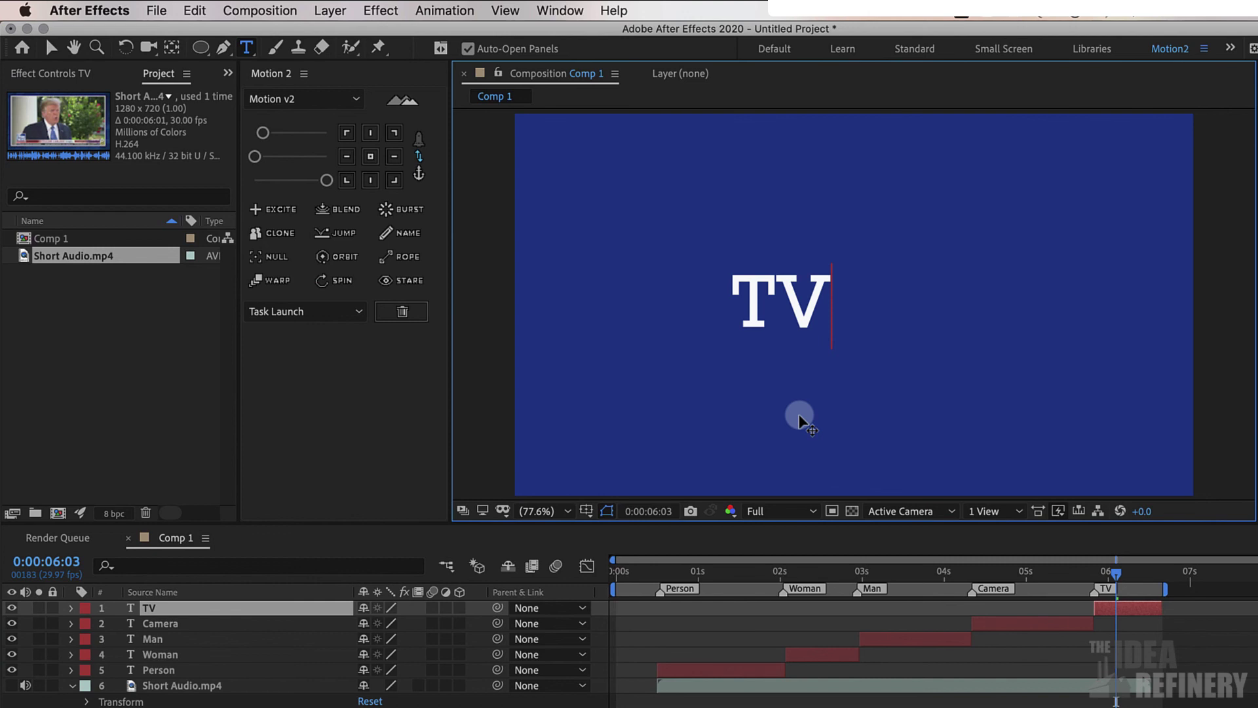
key("Escape")
key("v")
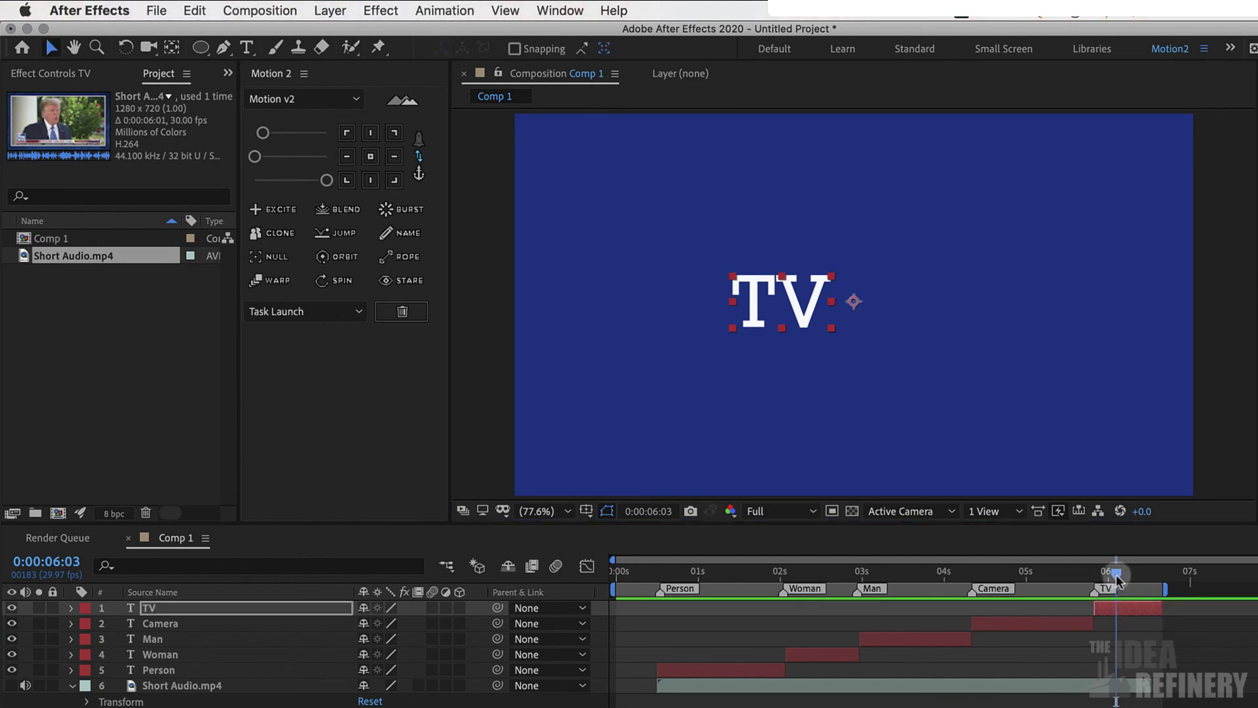
- Centre the TV layer's anchor point and align TV horizontally to the comp centre
left_click(1124, 610)
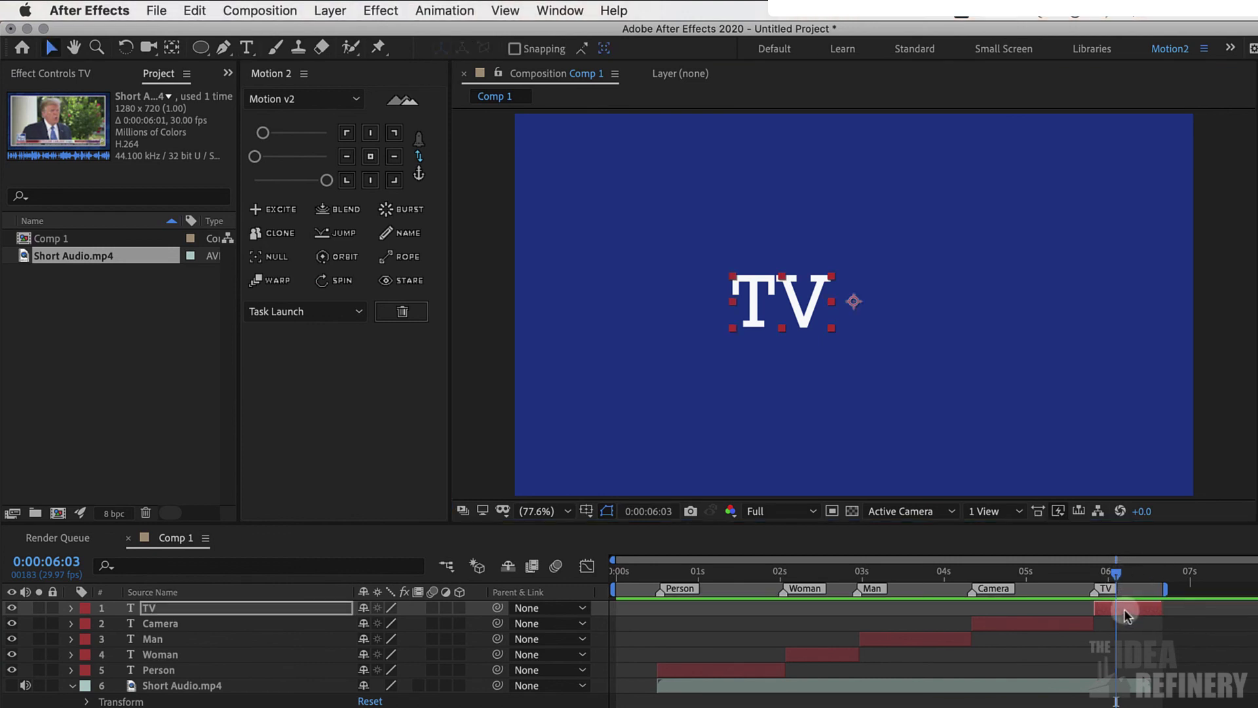
left_click(371, 158)
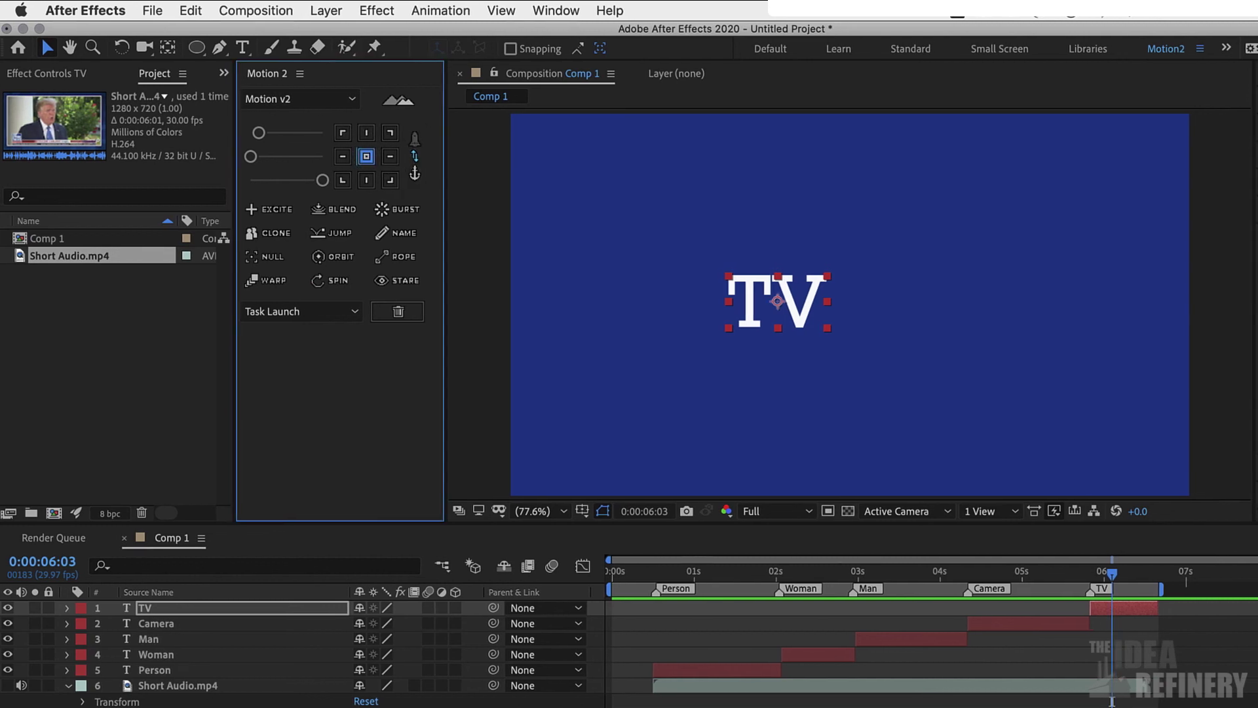
left_click(1115, 186)
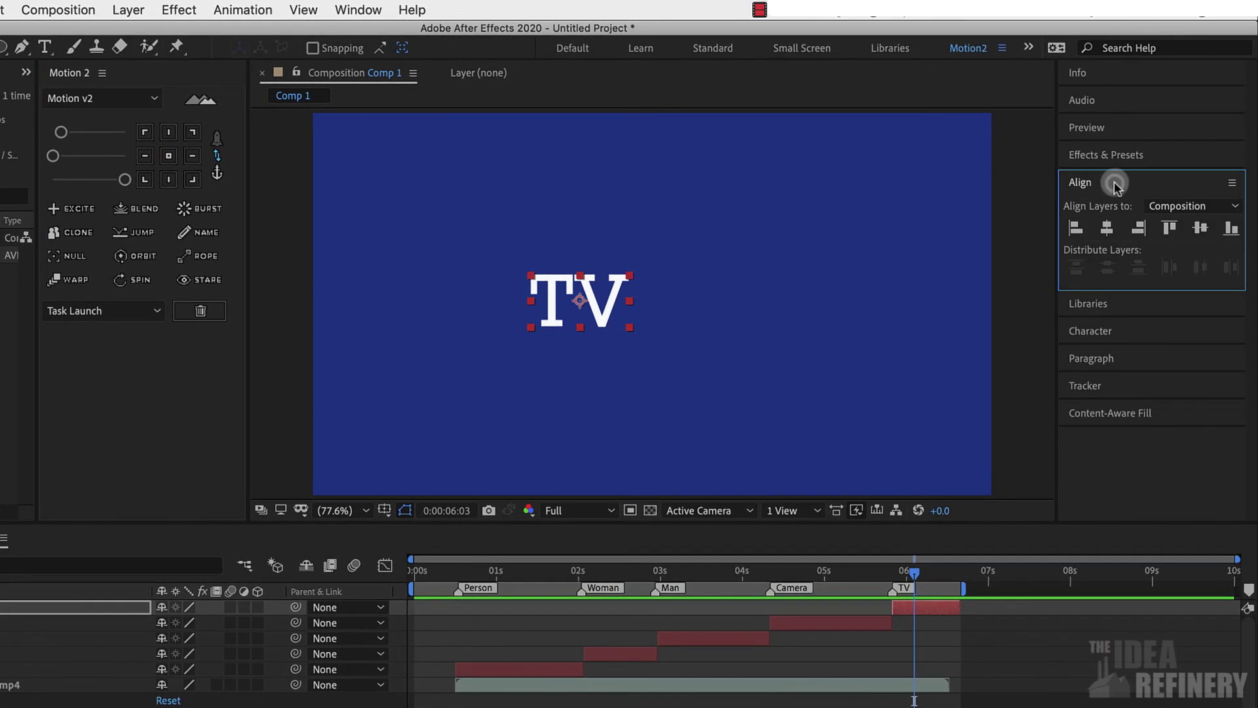
left_click(1107, 227)
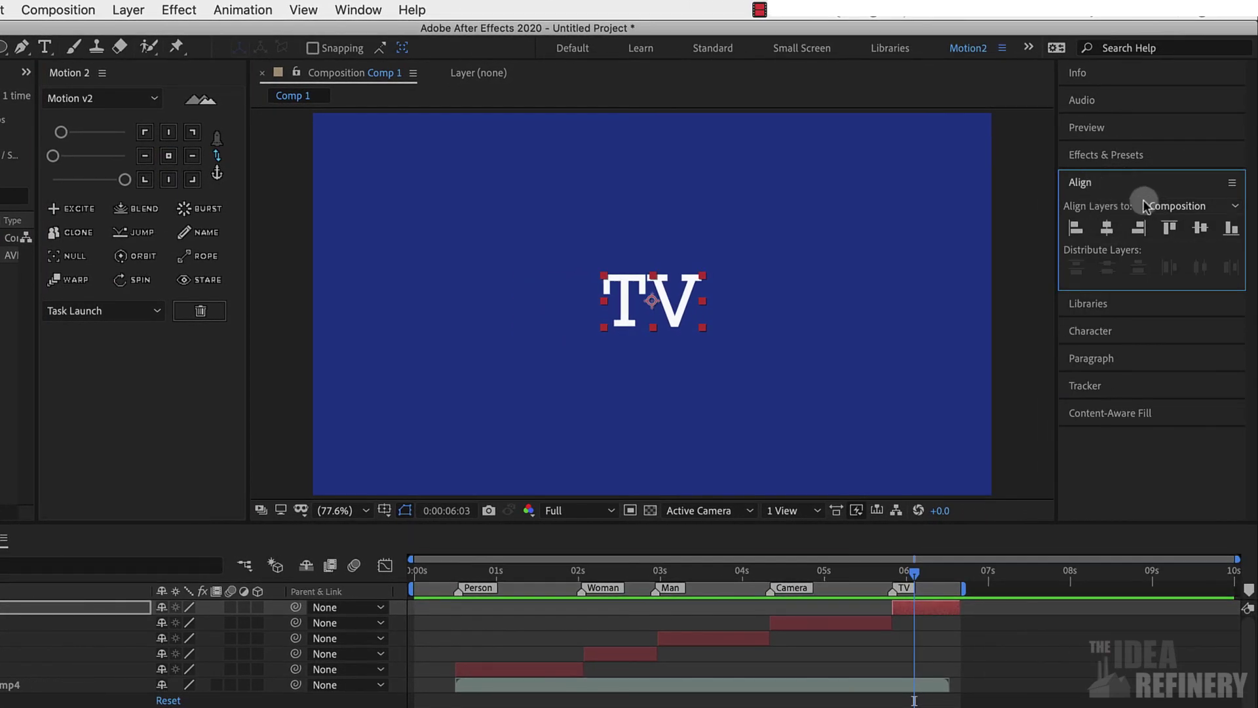
- Horizontally centre the Camera, Man and Woman word layers in the comp
left_click_drag(913, 572, 844, 584)
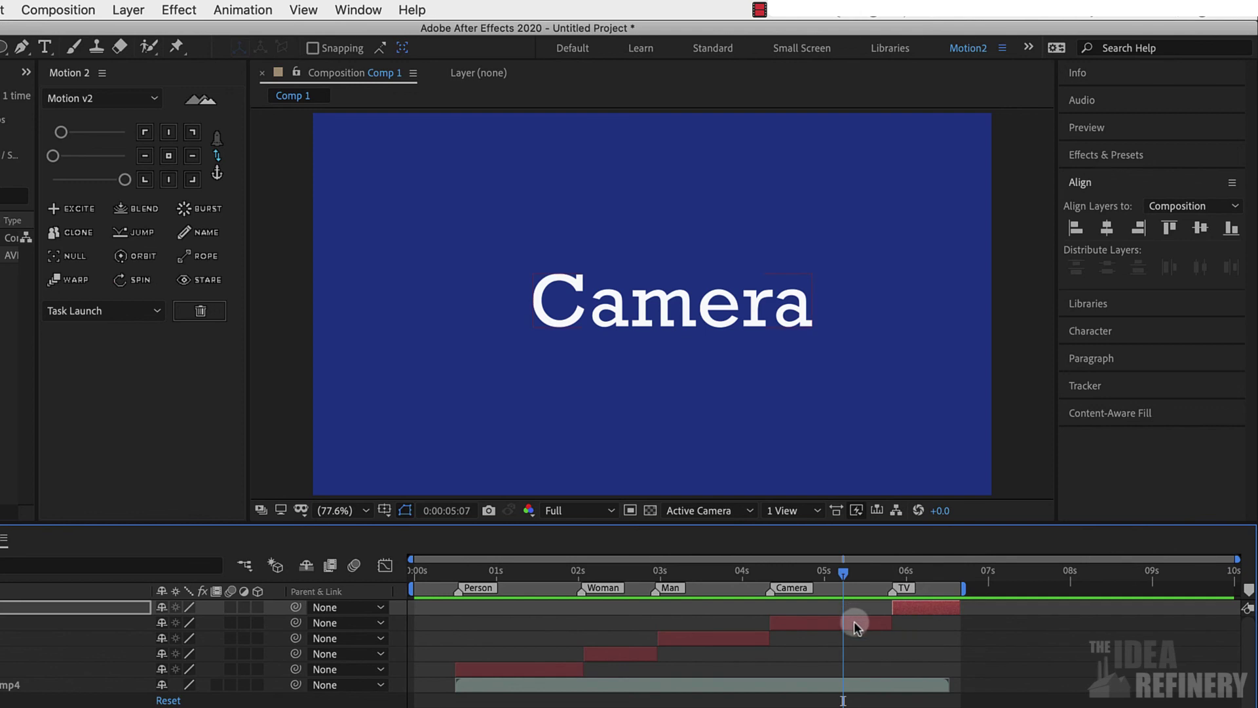
left_click(854, 619)
left_click(1107, 227)
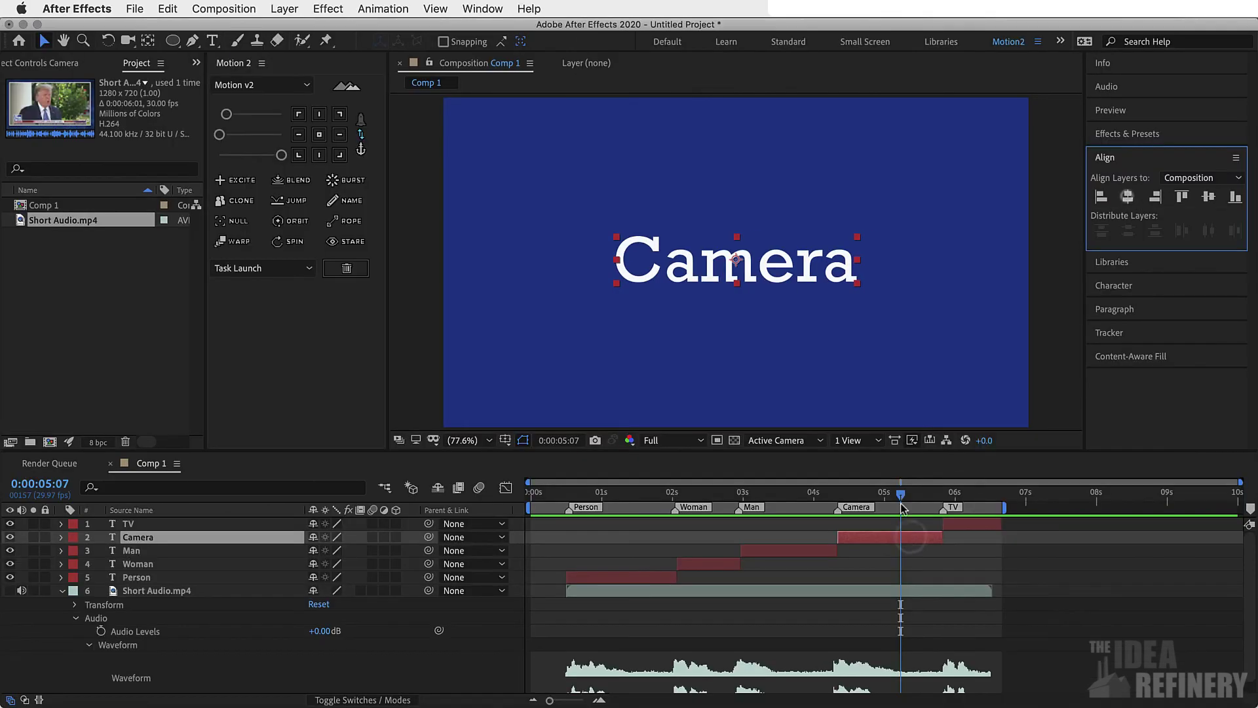
left_click_drag(843, 572, 710, 572)
left_click(736, 638)
left_click(1128, 196)
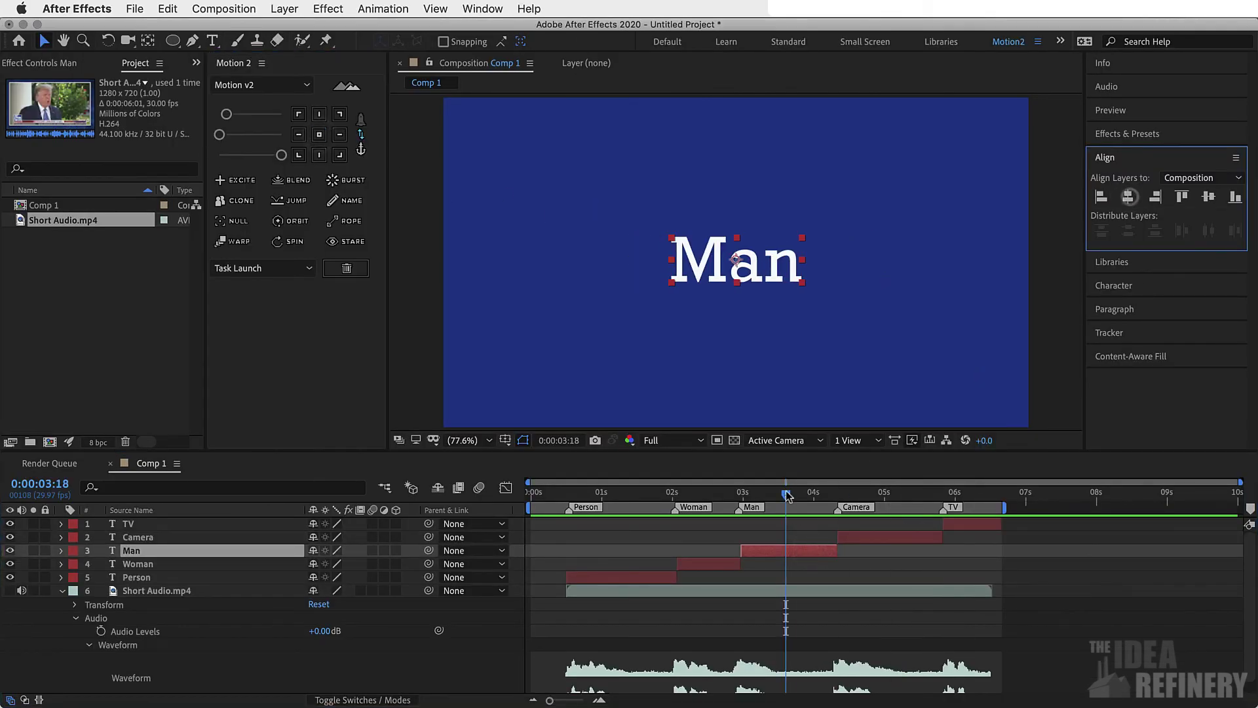
left_click(724, 563)
left_click_drag(786, 492, 532, 492)
left_click(1127, 196)
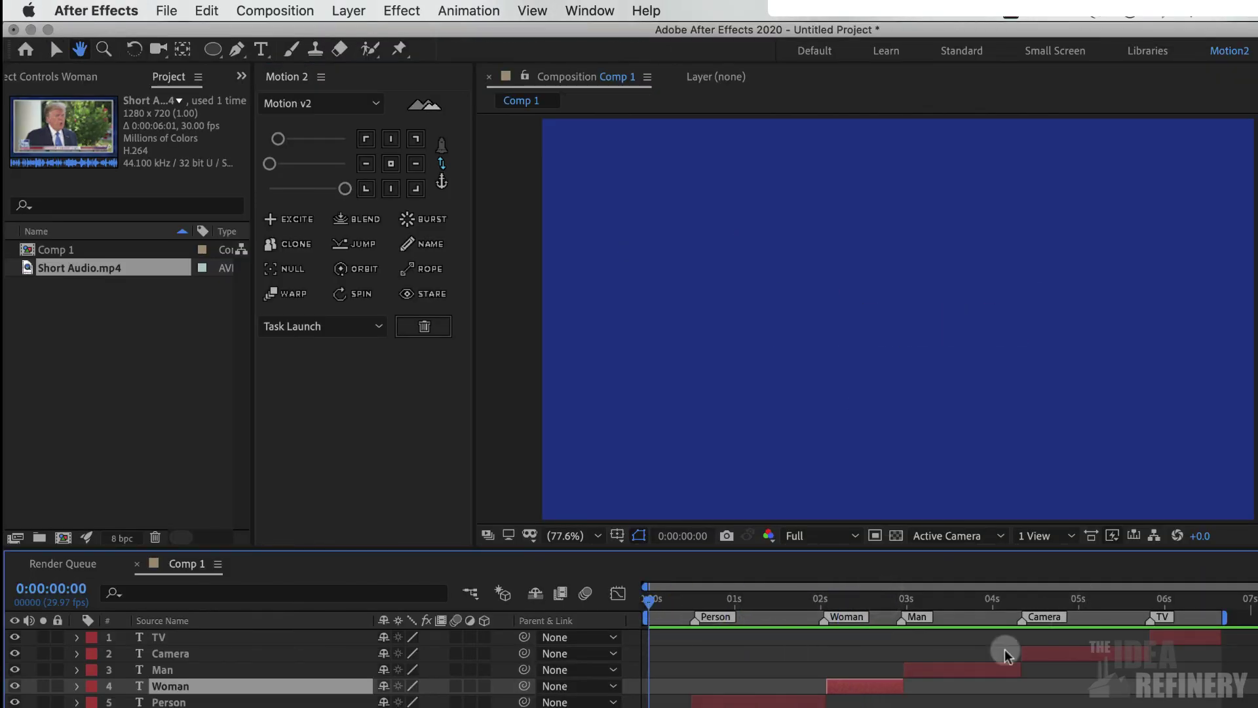
- Preview Comp 1 with audio from the start to confirm each word appears on its marker
key("space")
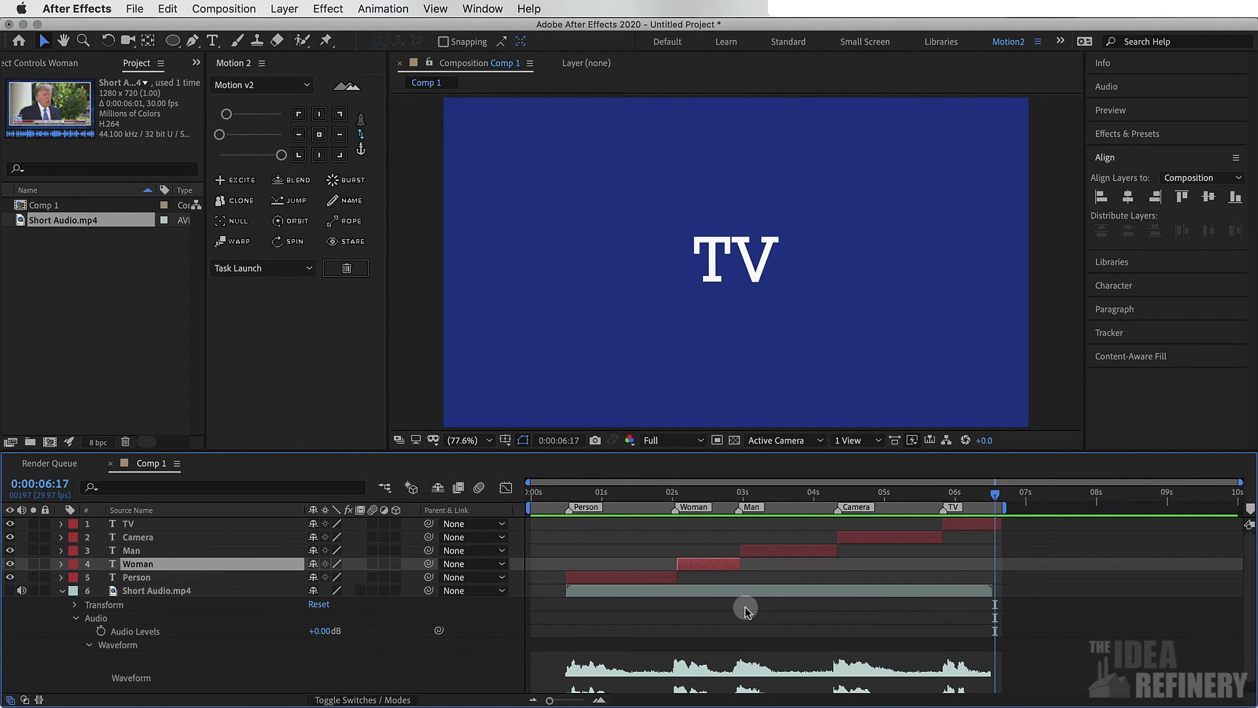
left_click(942, 518)
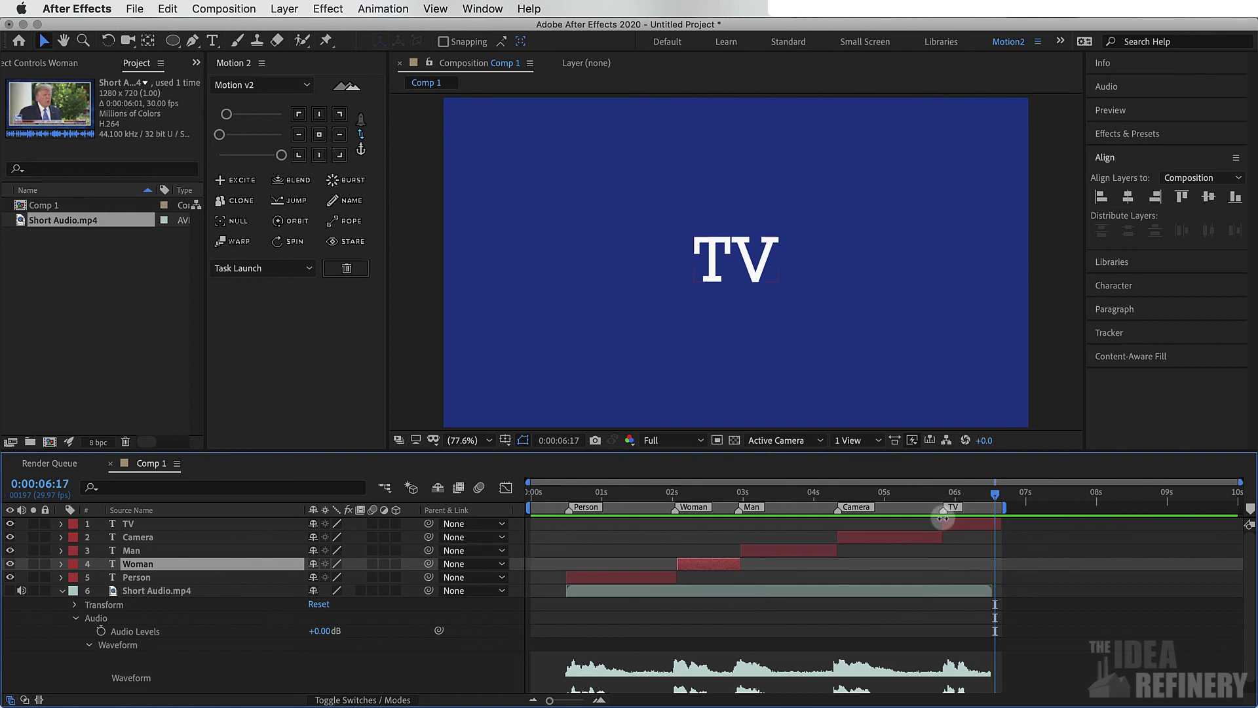